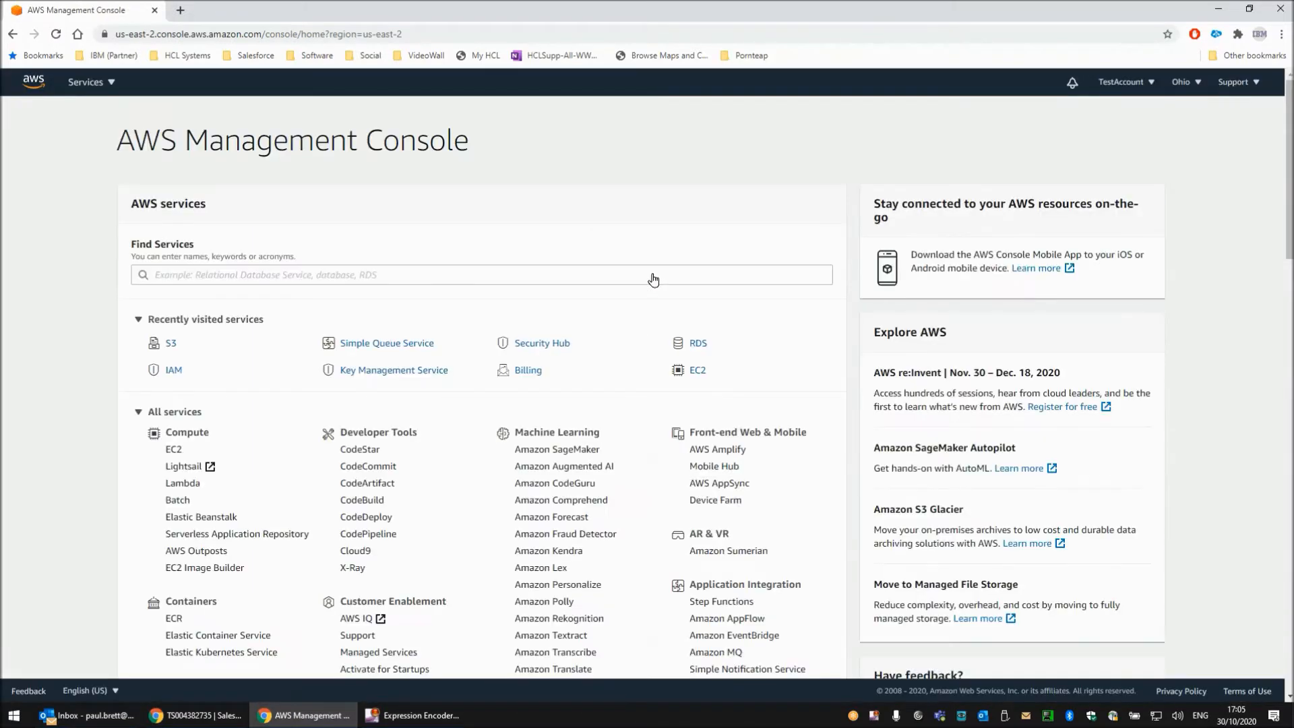
Open the IAM service and review the users and attached permissions of the S3Group group
{"action": "left_click", "coordinate": [174, 370]}
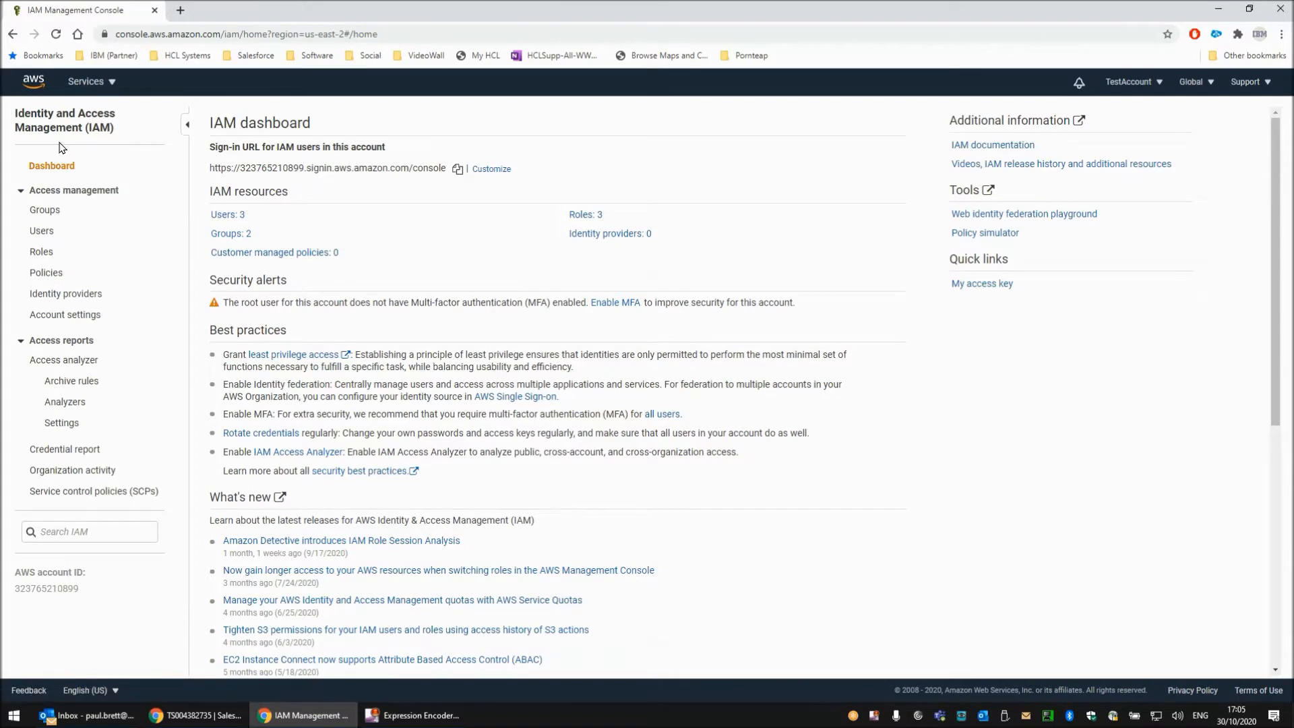
{"action": "left_click", "coordinate": [45, 211]}
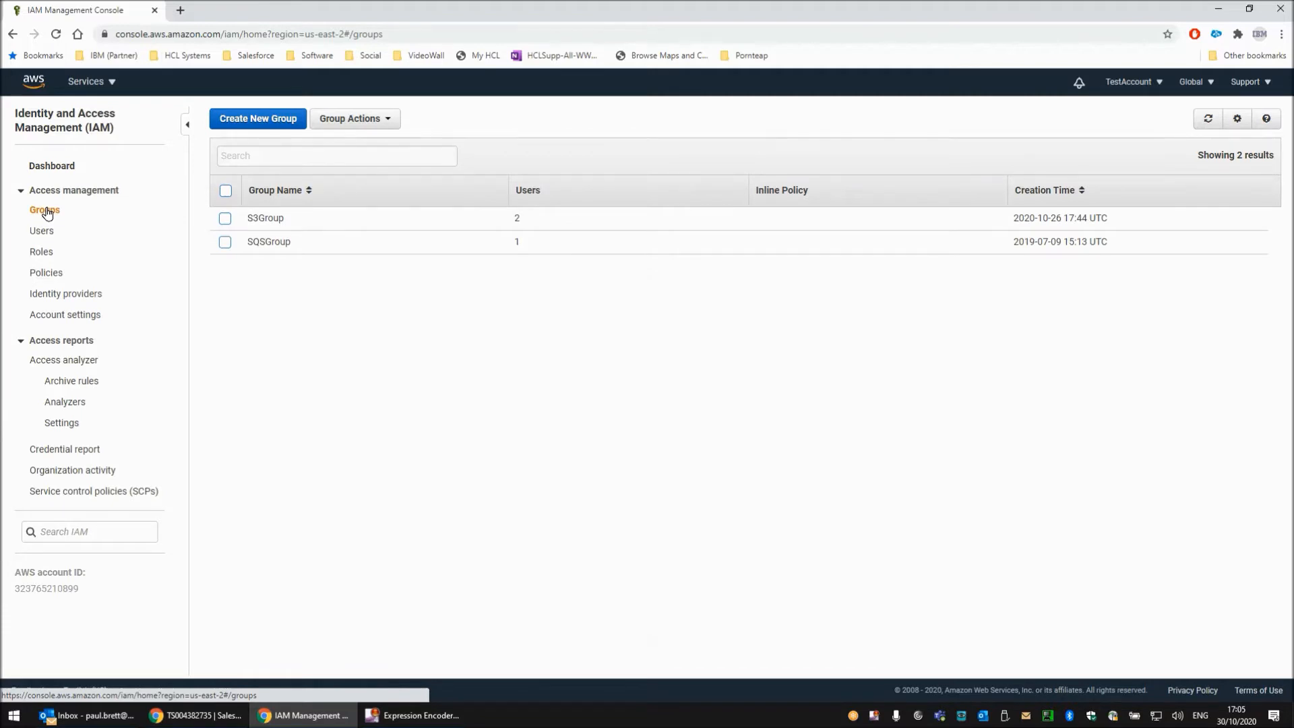
{"action": "left_click", "coordinate": [263, 223]}
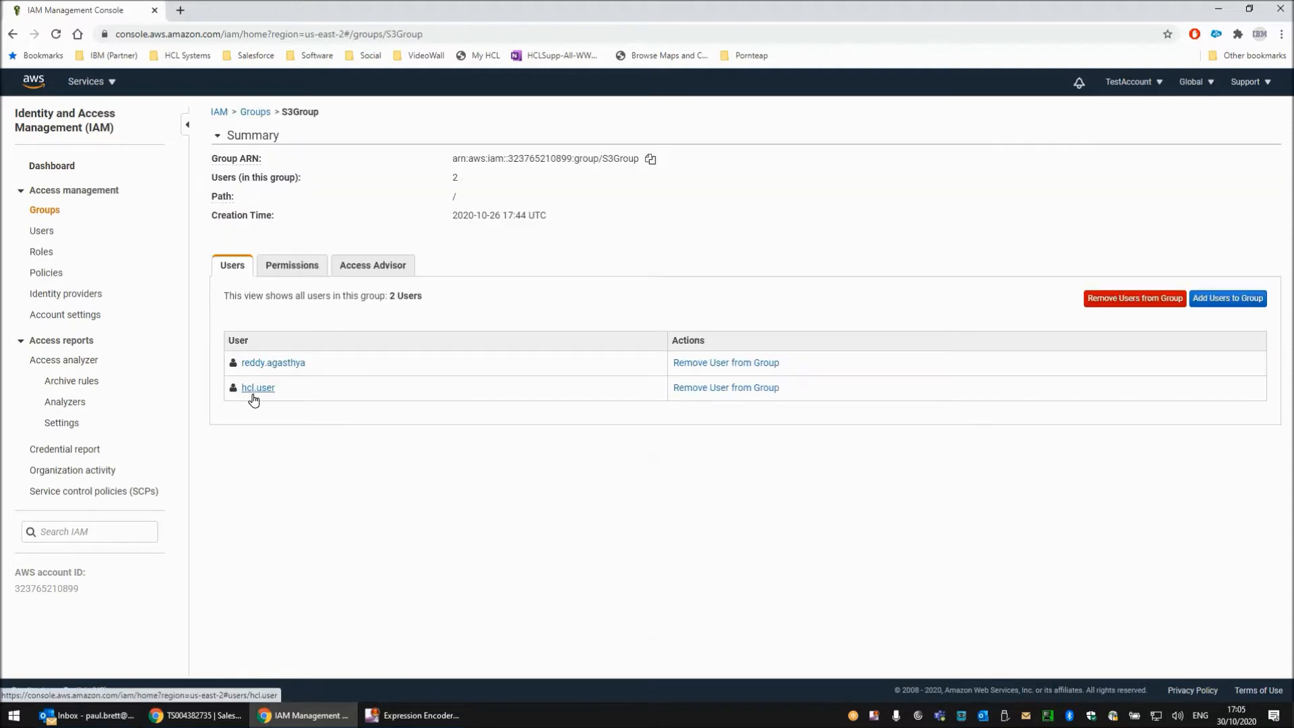
{"action": "left_click", "coordinate": [294, 270]}
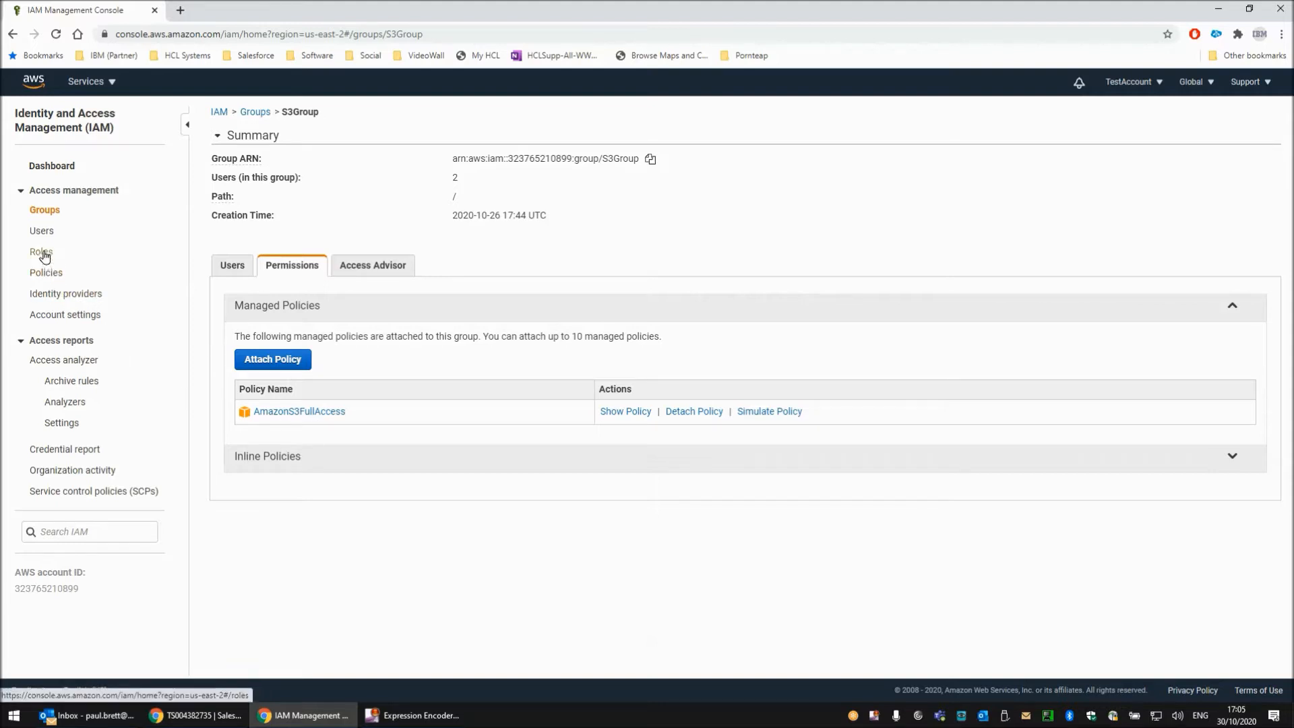
Review the permissions and security credentials of the IAM user hcl.user
{"action": "left_click", "coordinate": [42, 232]}
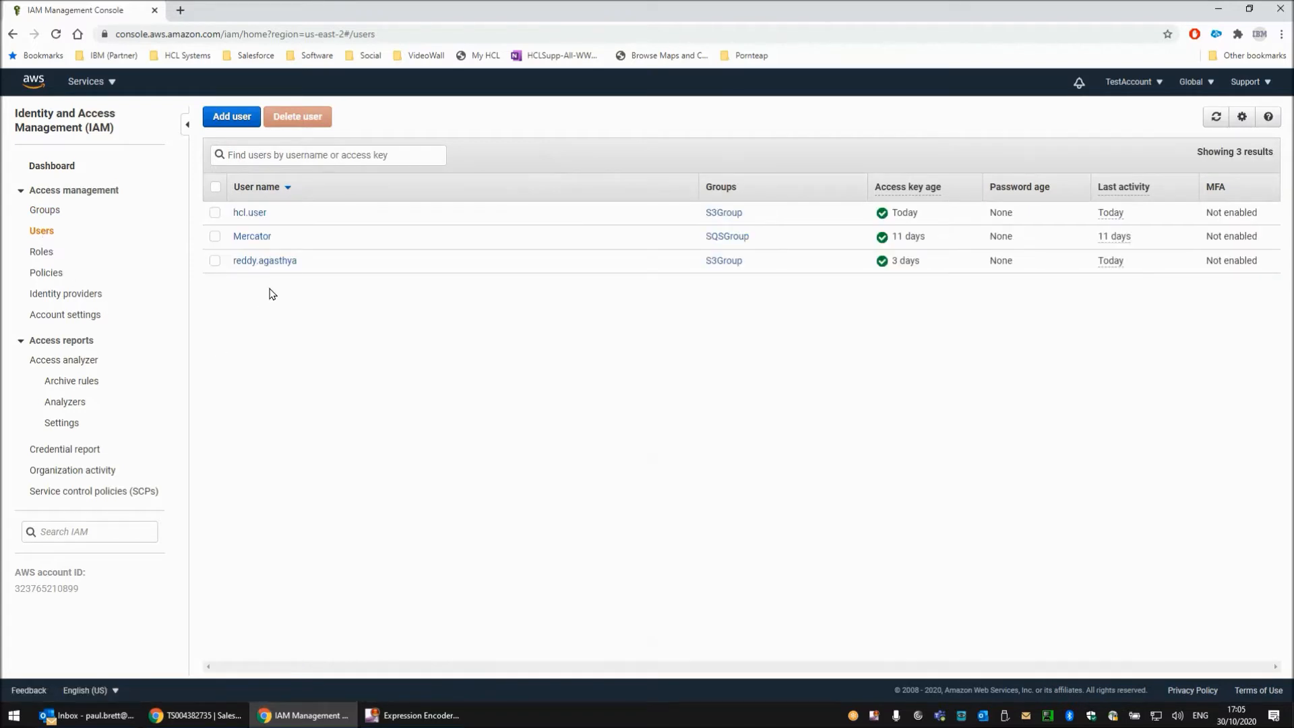
{"action": "left_click", "coordinate": [252, 214]}
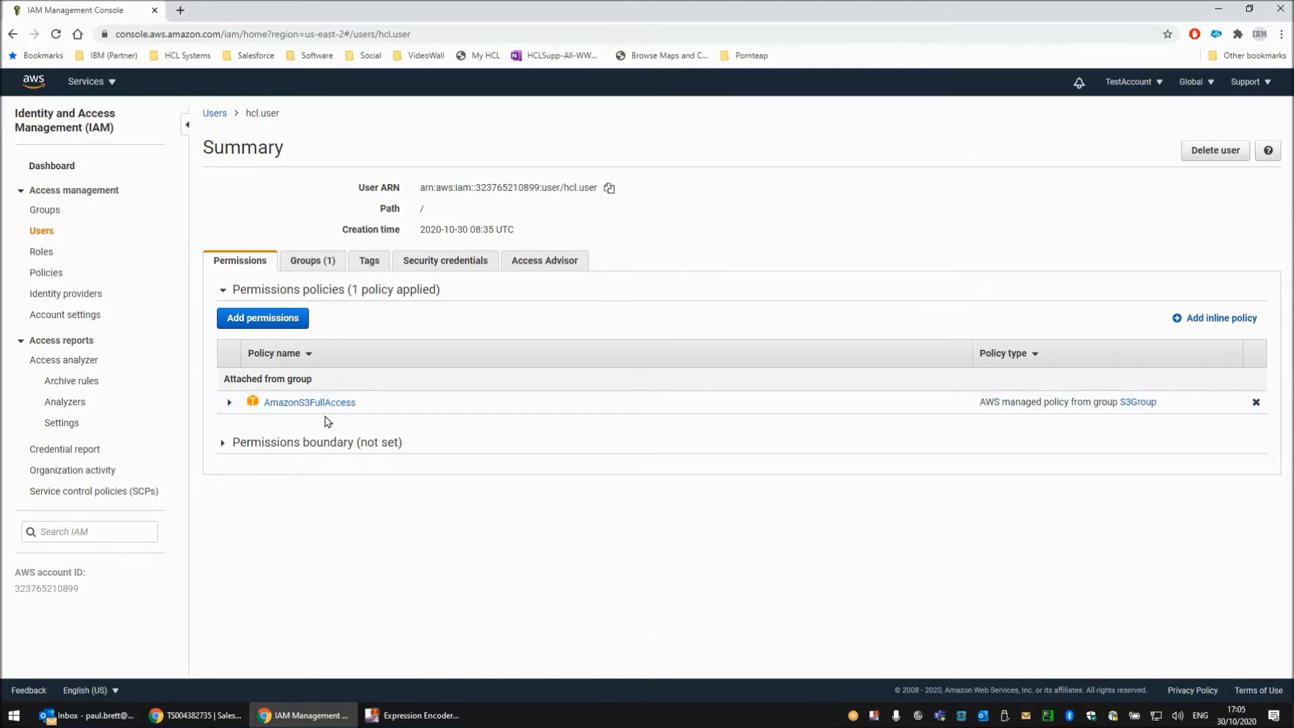
{"action": "left_click", "coordinate": [437, 267]}
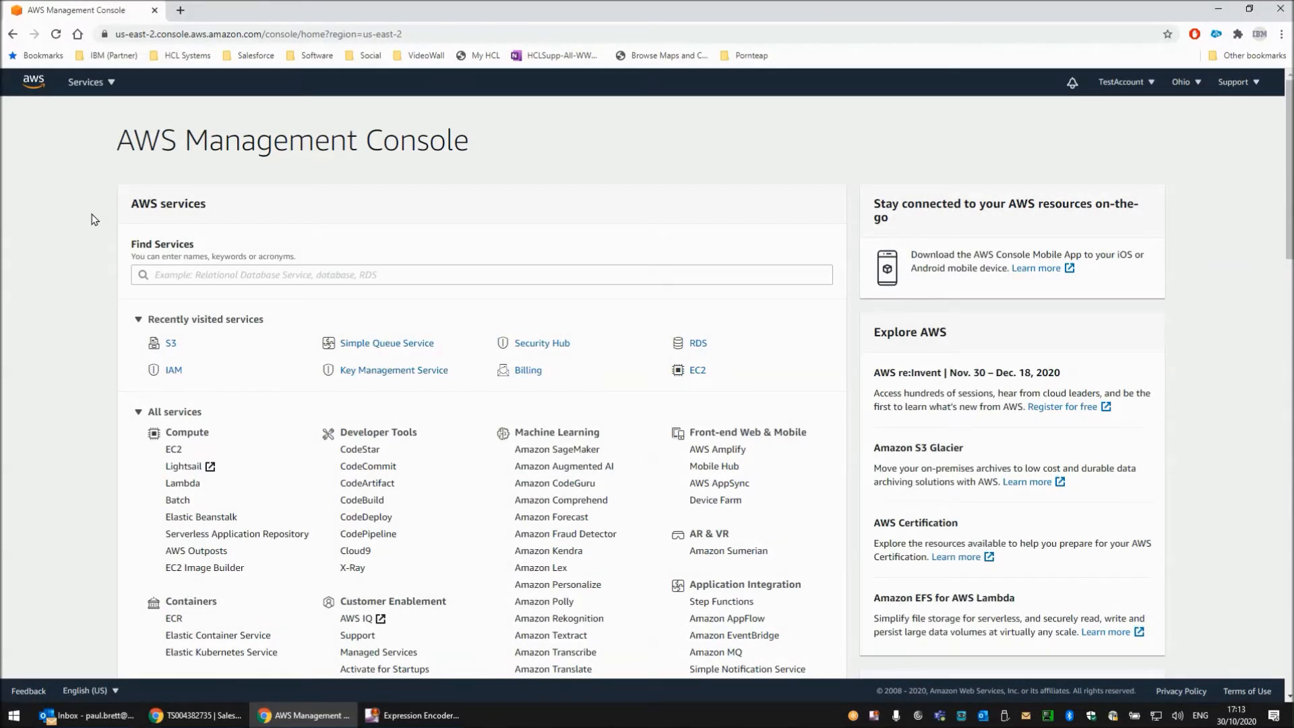
Open the hcl.user.bucket.1 bucket in the S3 service
{"action": "left_click", "coordinate": [172, 346]}
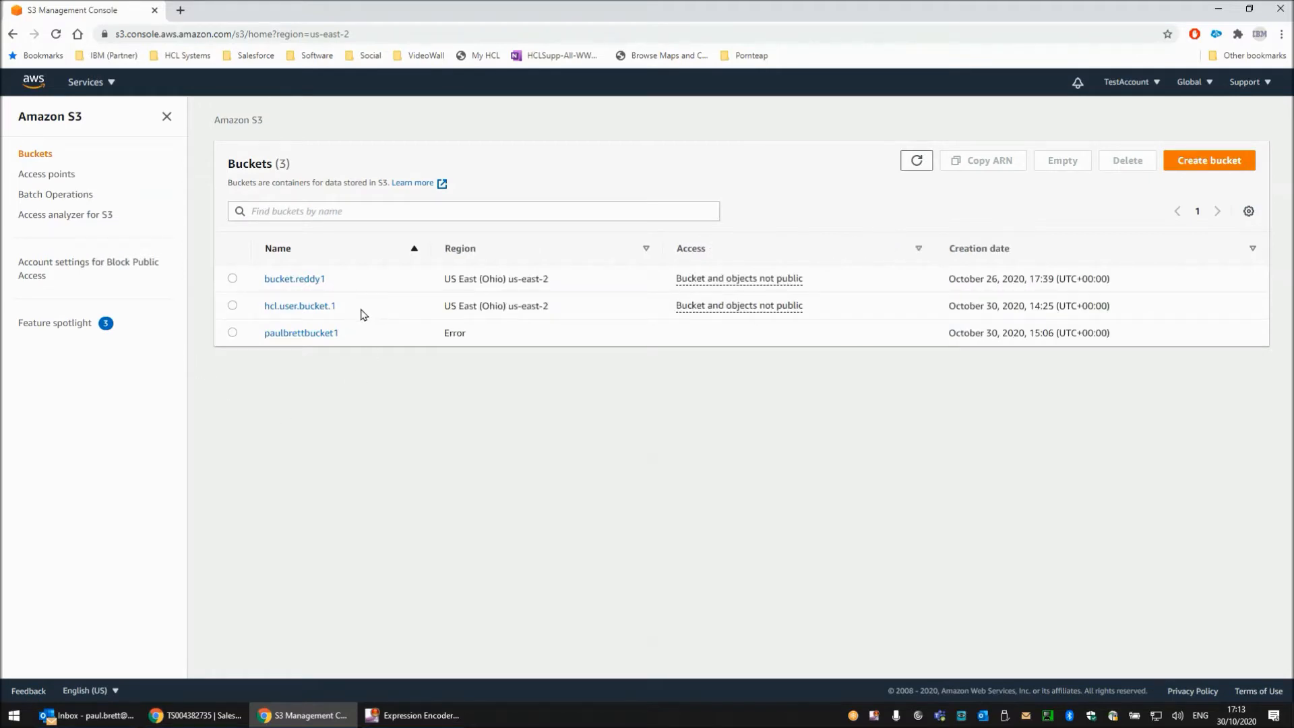
{"action": "left_click", "coordinate": [315, 307]}
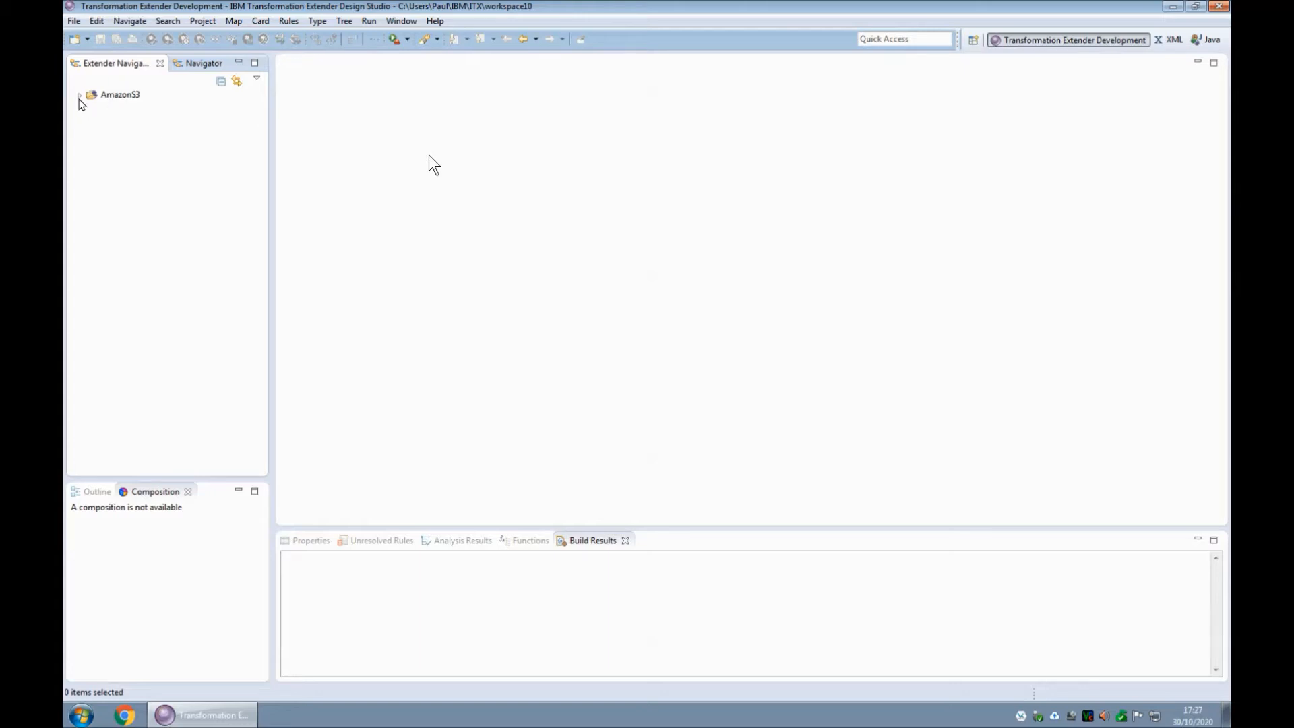
In Transformation Extender Design Studio, view the contents of Input.txt from the AmazonS3 project's miscellaneous files and close it
{"action": "left_click", "coordinate": [79, 95]}
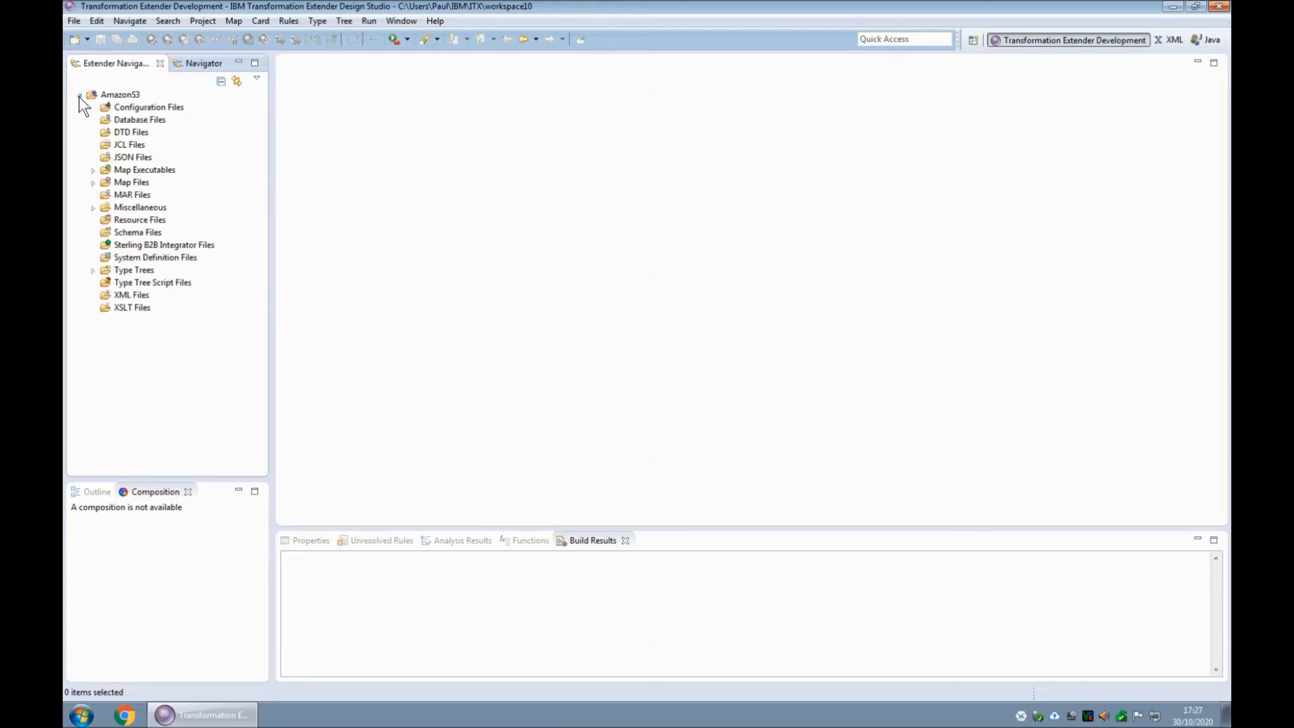
{"action": "left_click", "coordinate": [93, 208]}
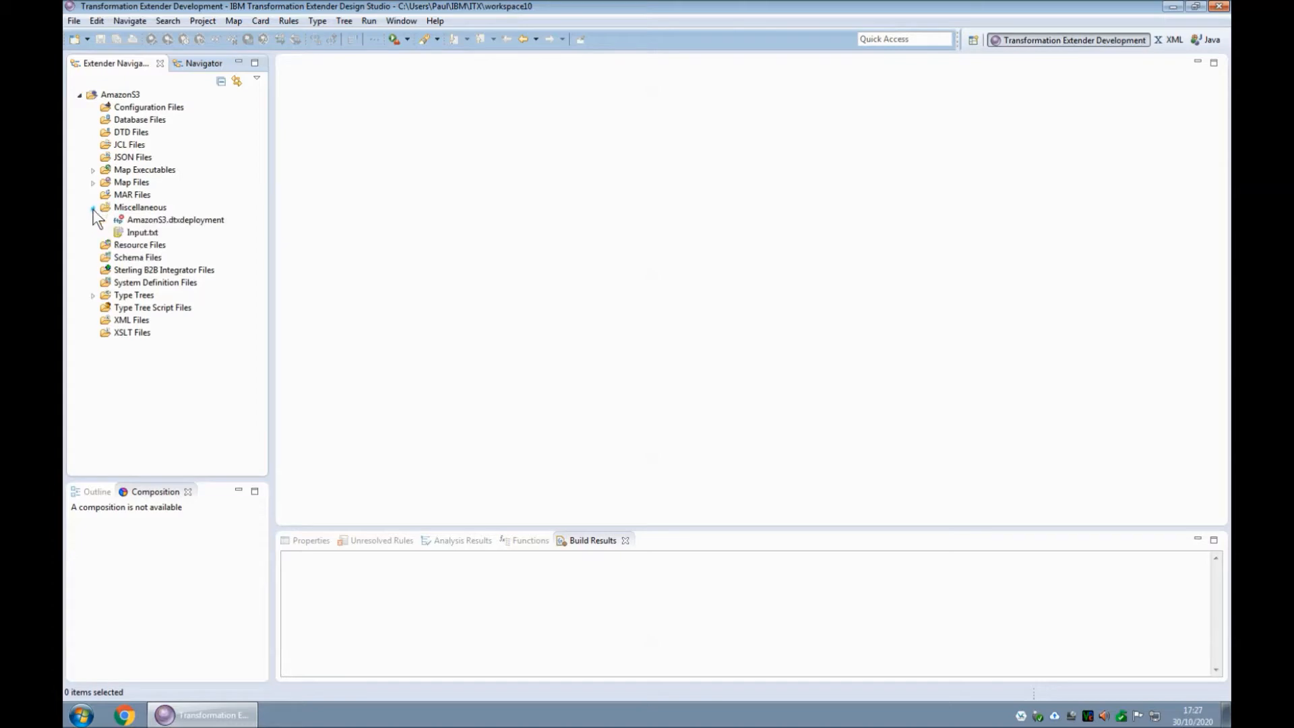
{"action": "double_click", "coordinate": [140, 232]}
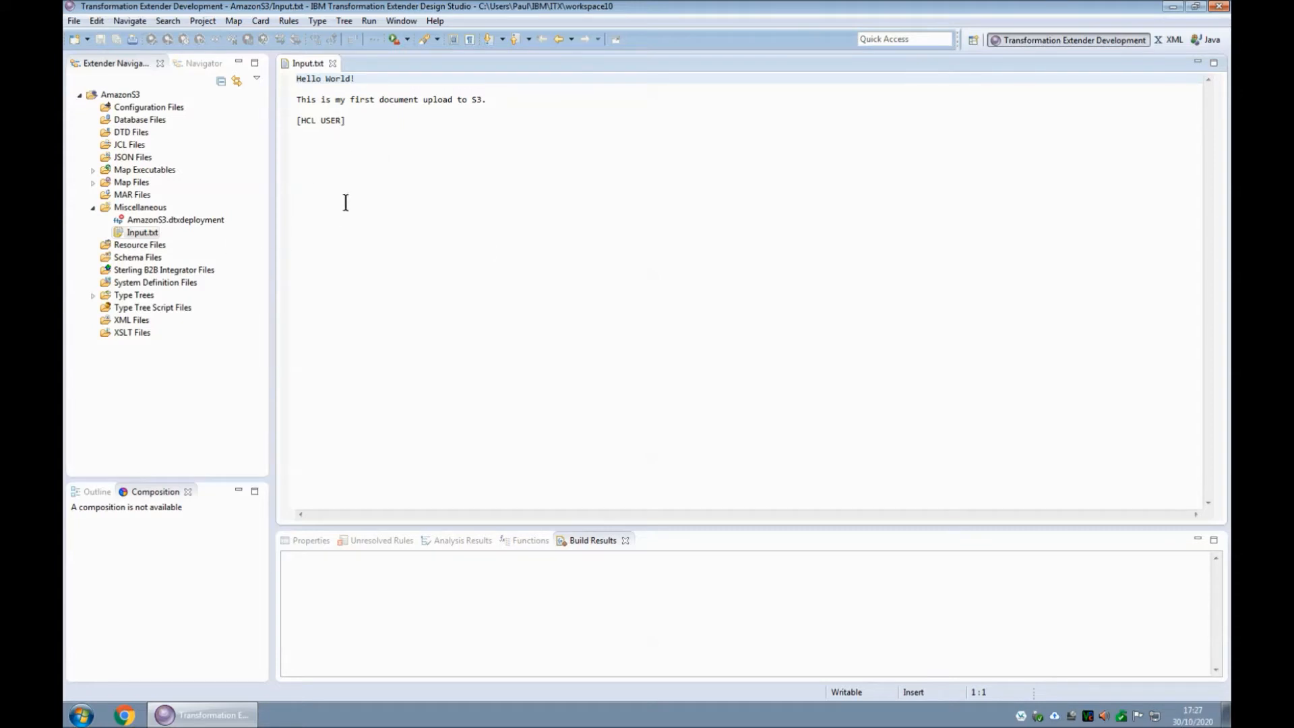
{"action": "left_click", "coordinate": [332, 63]}
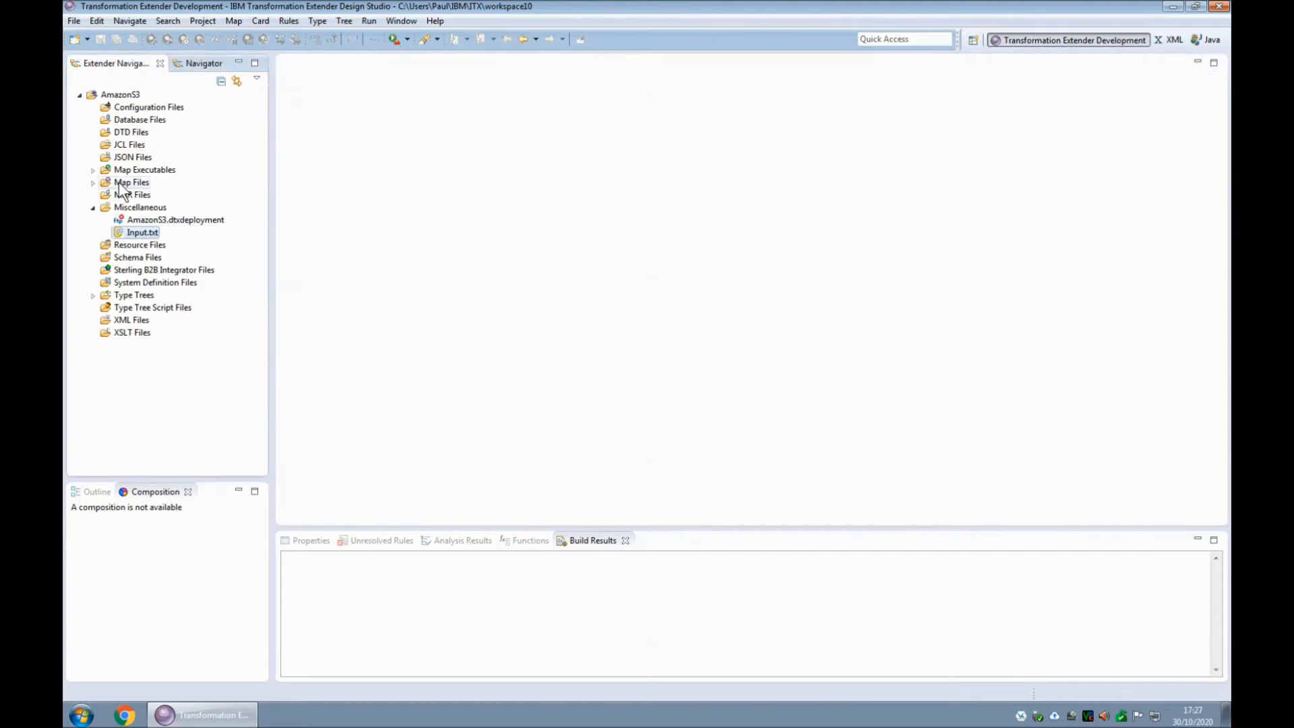
Expand the project's type trees, open the Test.mms map source and list the maps it contains
{"action": "left_click", "coordinate": [92, 295]}
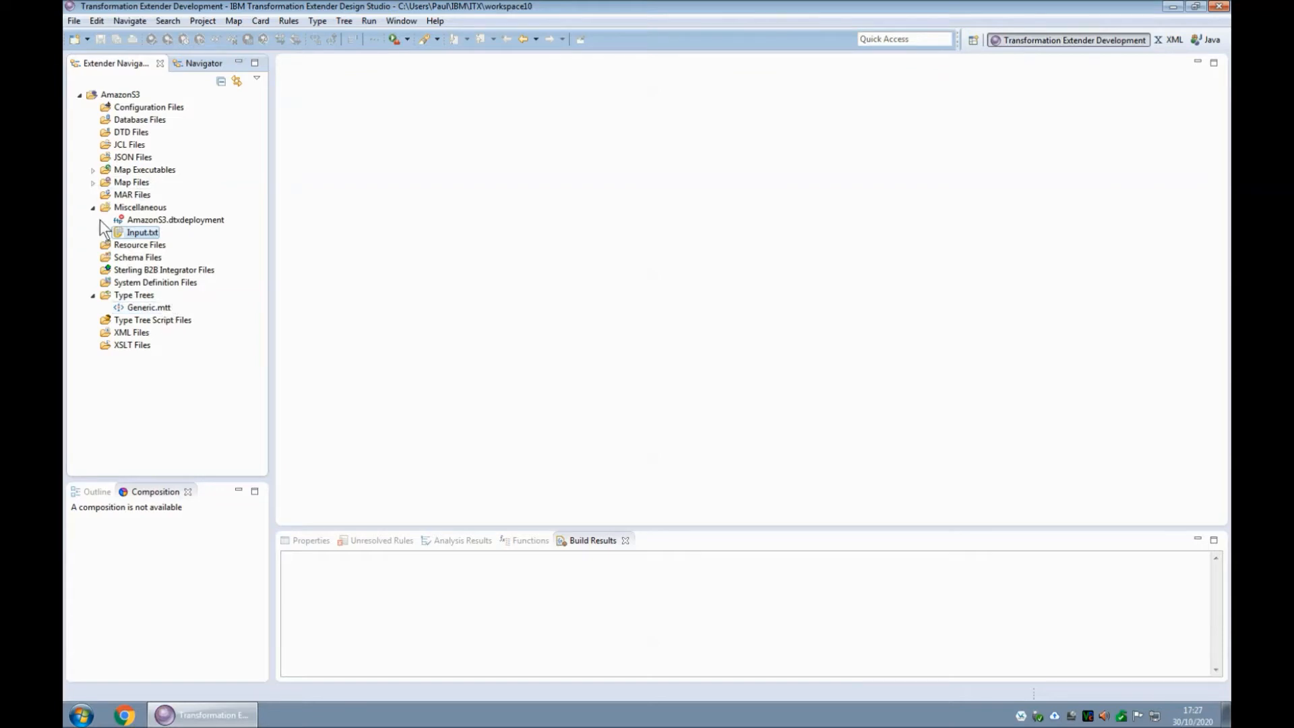
{"action": "left_click", "coordinate": [93, 182]}
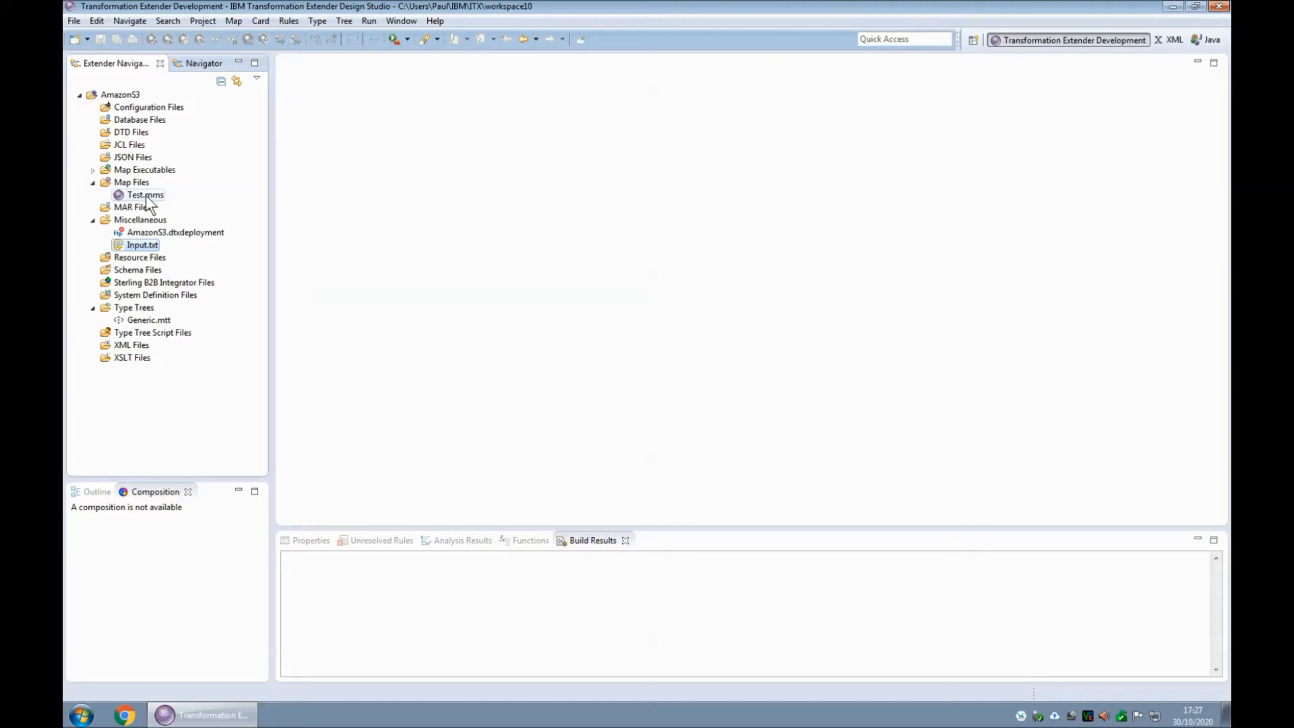
{"action": "double_click", "coordinate": [145, 194]}
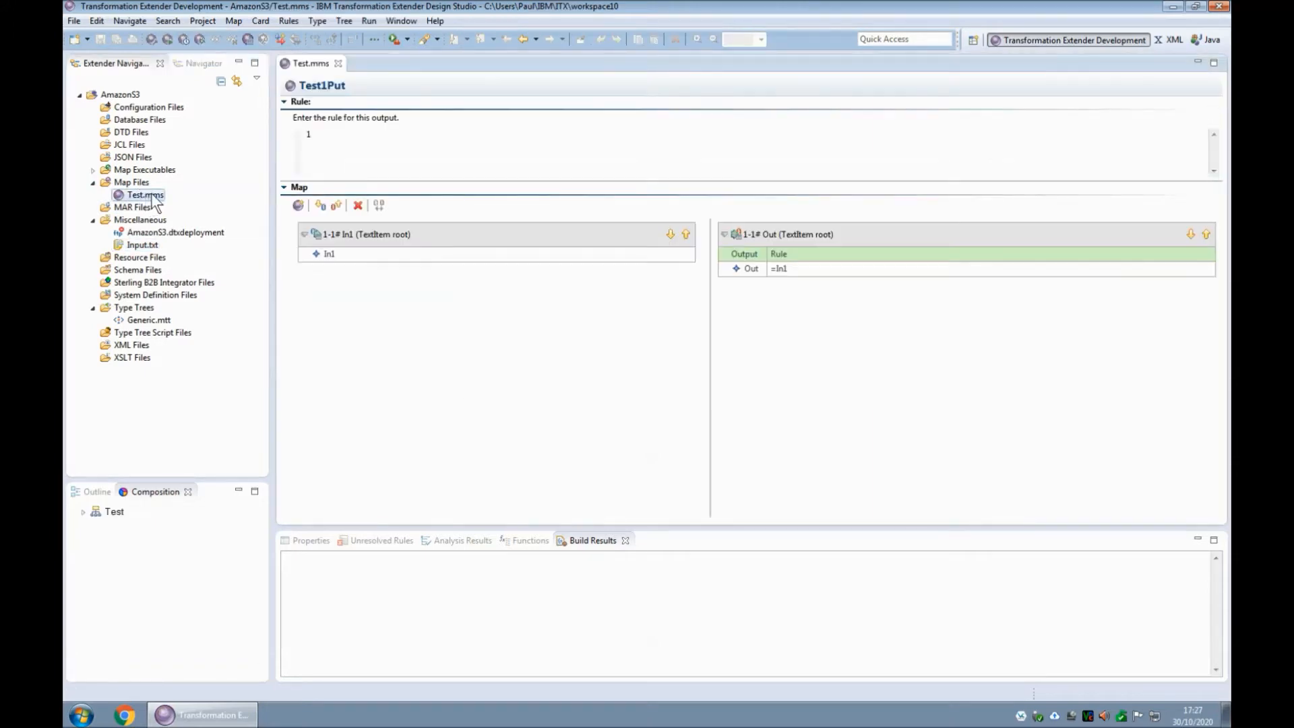
{"action": "left_click", "coordinate": [84, 511]}
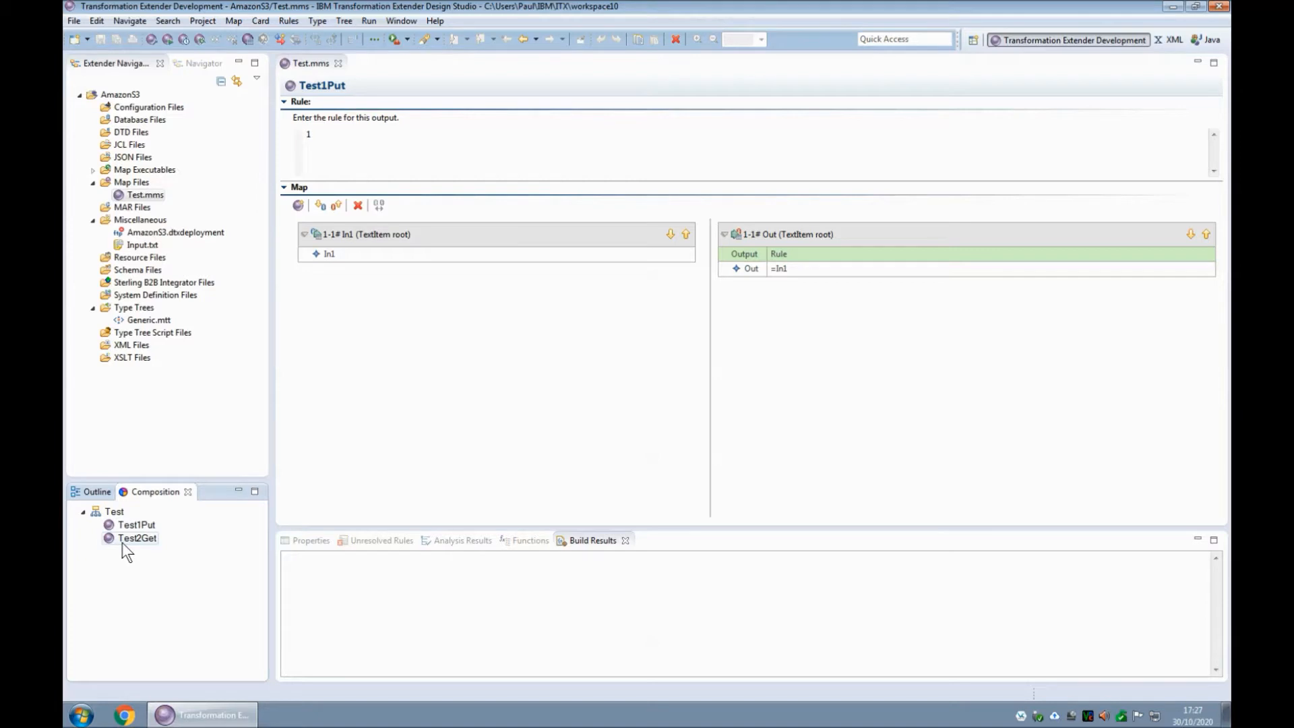
Examine the Test1Put map's input card and its output card, widening the value column to show the full Amazon S3 command
{"action": "left_click", "coordinate": [138, 524]}
{"action": "double_click", "coordinate": [419, 233]}
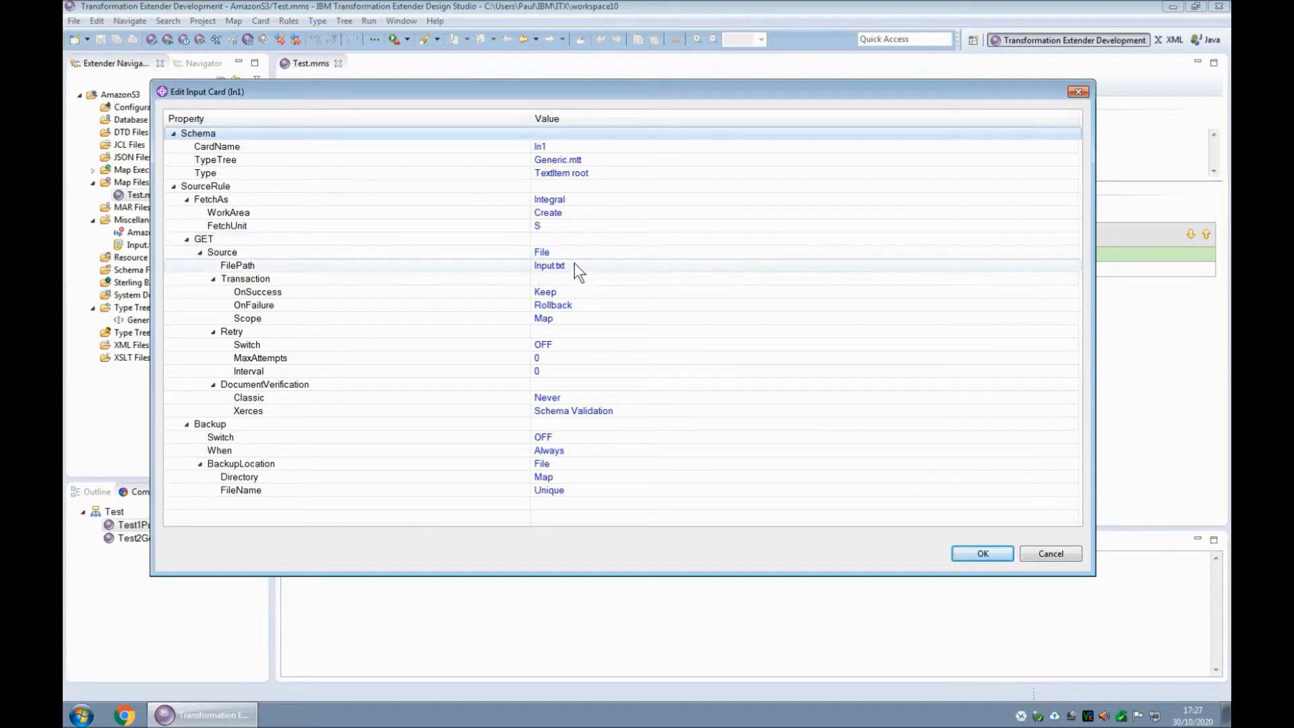
{"action": "left_click", "coordinate": [1034, 553]}
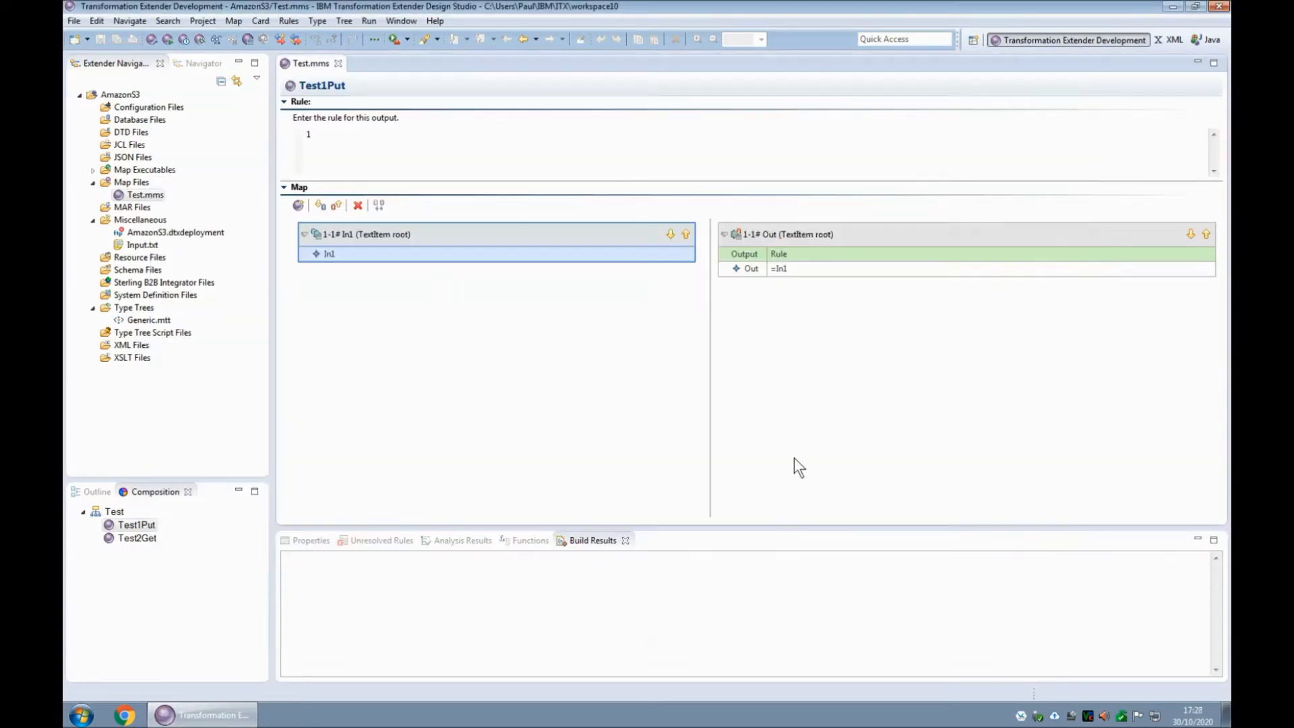
{"action": "double_click", "coordinate": [800, 234]}
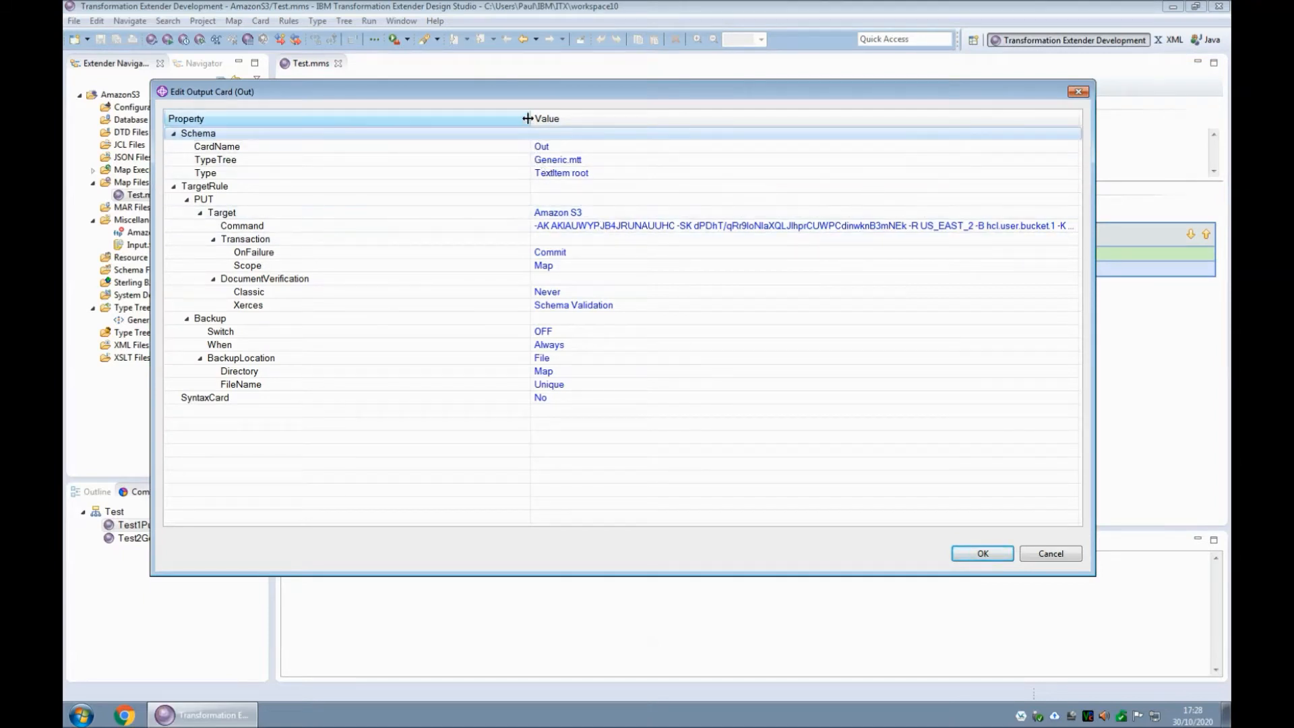
{"action": "left_click_drag", "start_coordinate": [530, 119], "coordinate": [328, 128]}
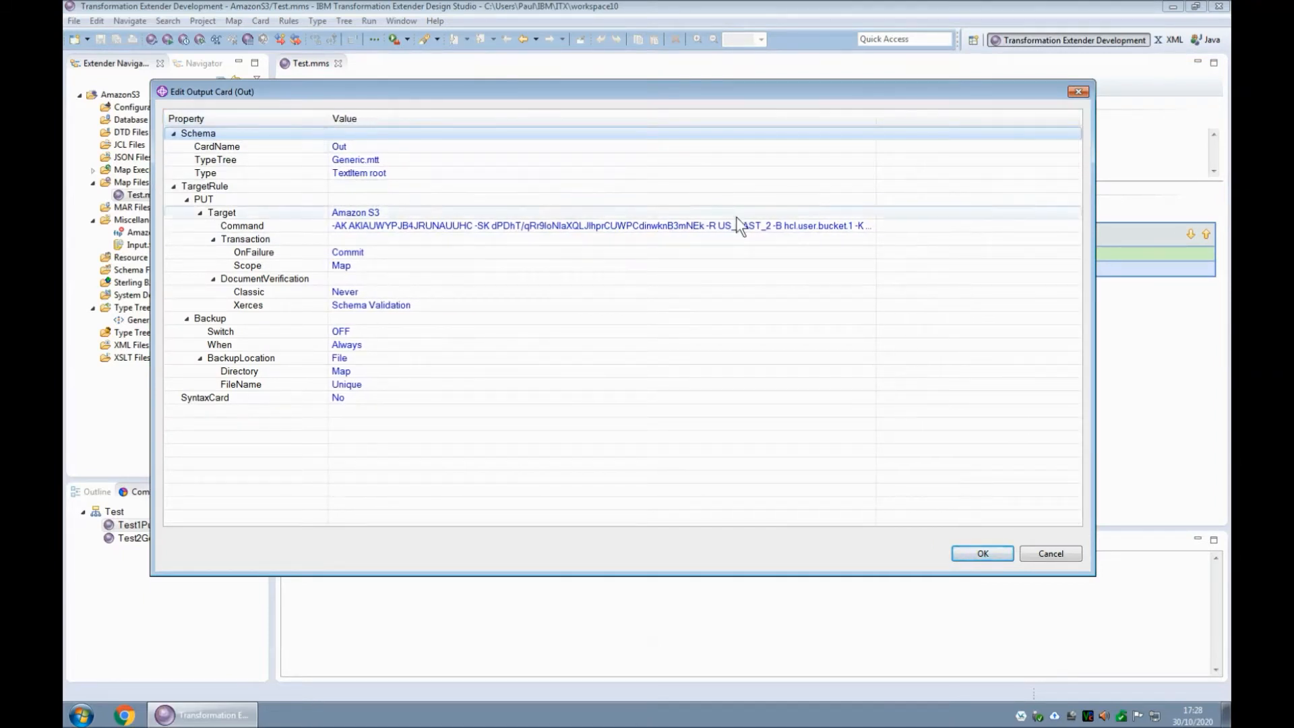
{"action": "left_click_drag", "start_coordinate": [874, 119], "coordinate": [1053, 121]}
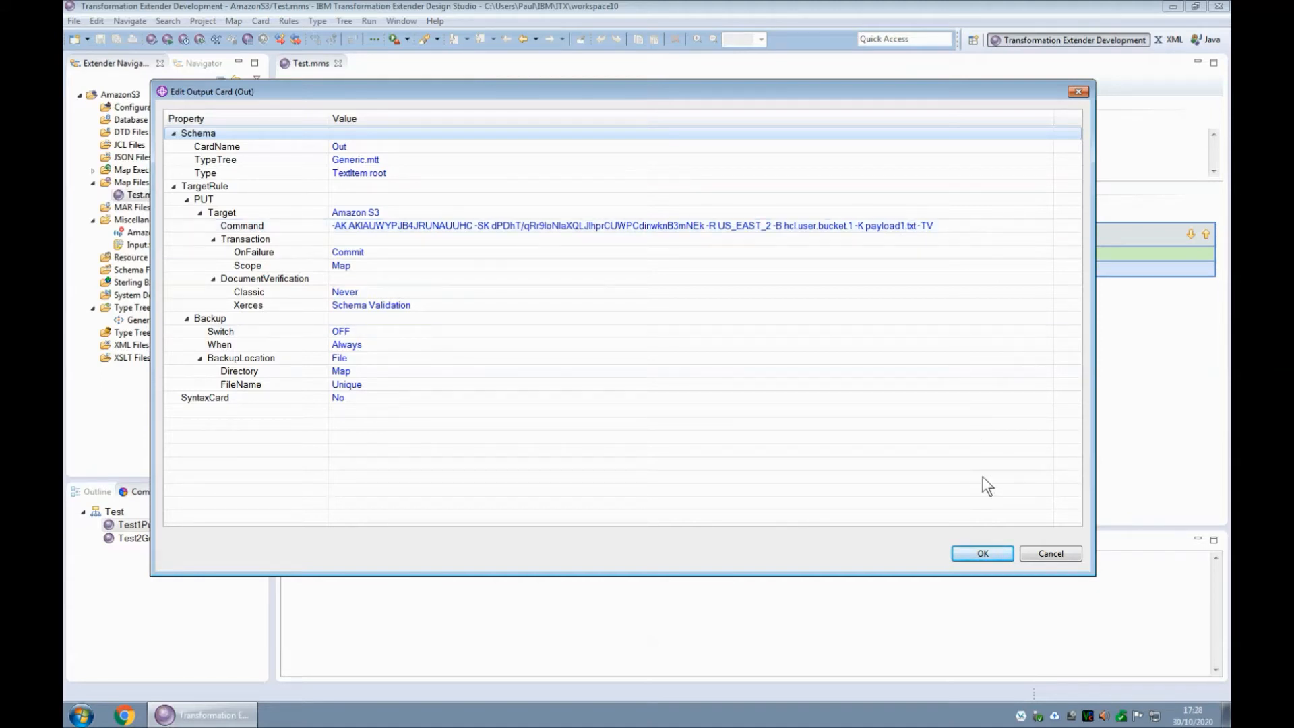
{"action": "left_click", "coordinate": [1048, 554]}
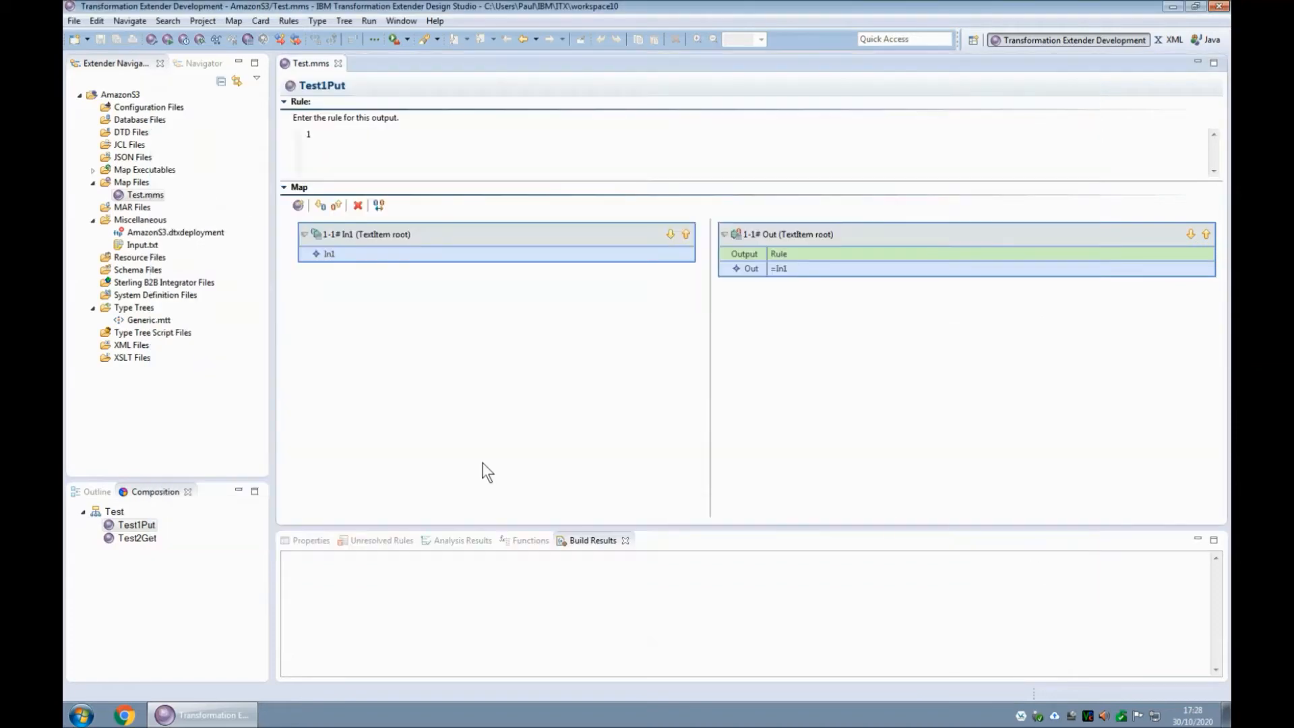
Run the Test1Put map and refresh the object list of hcl.user.bucket.1 in the S3 console in Chrome
{"action": "left_click", "coordinate": [167, 39]}
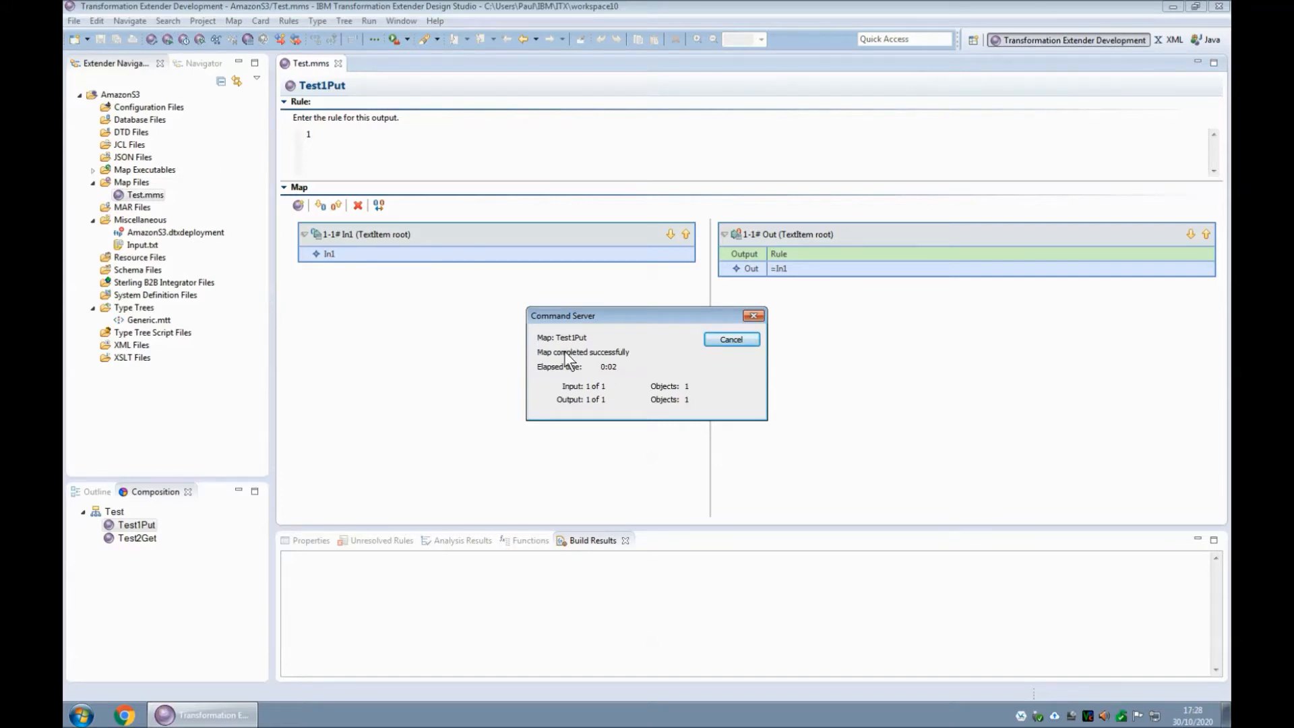
{"action": "left_click", "coordinate": [726, 337]}
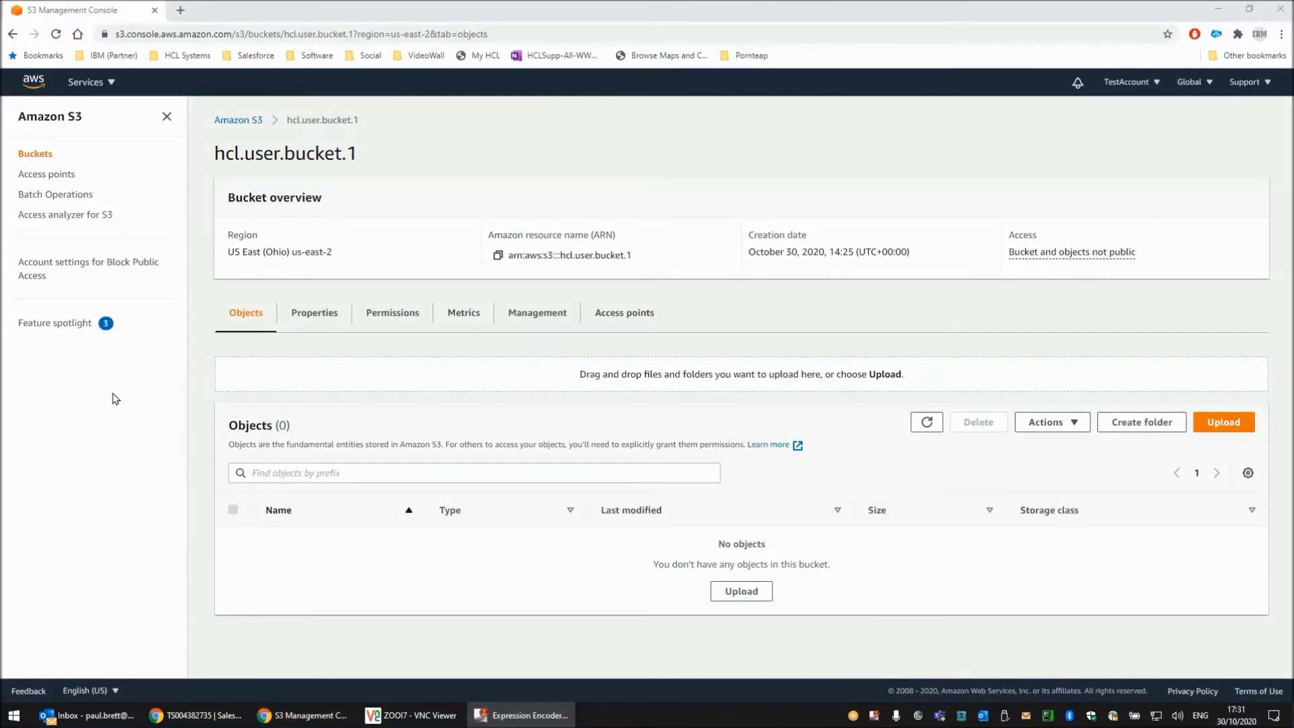
{"action": "left_click", "coordinate": [115, 399]}
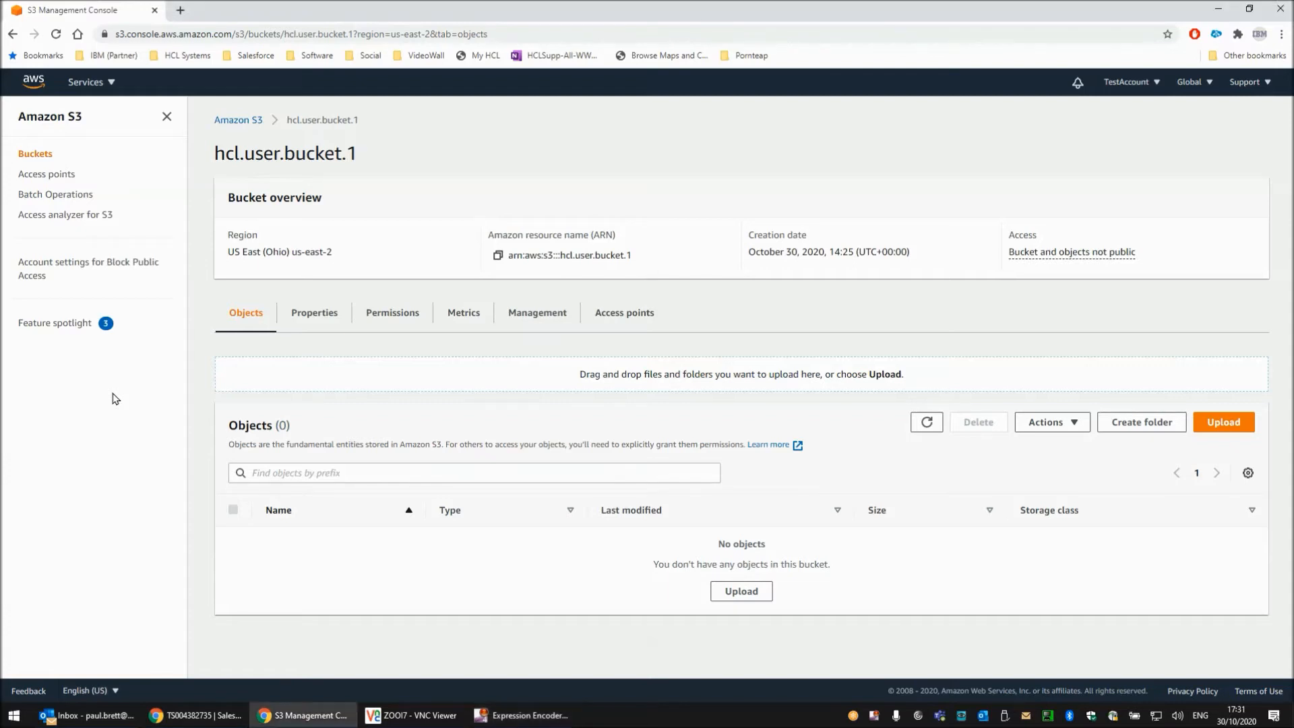
{"action": "key", "text": "F5"}
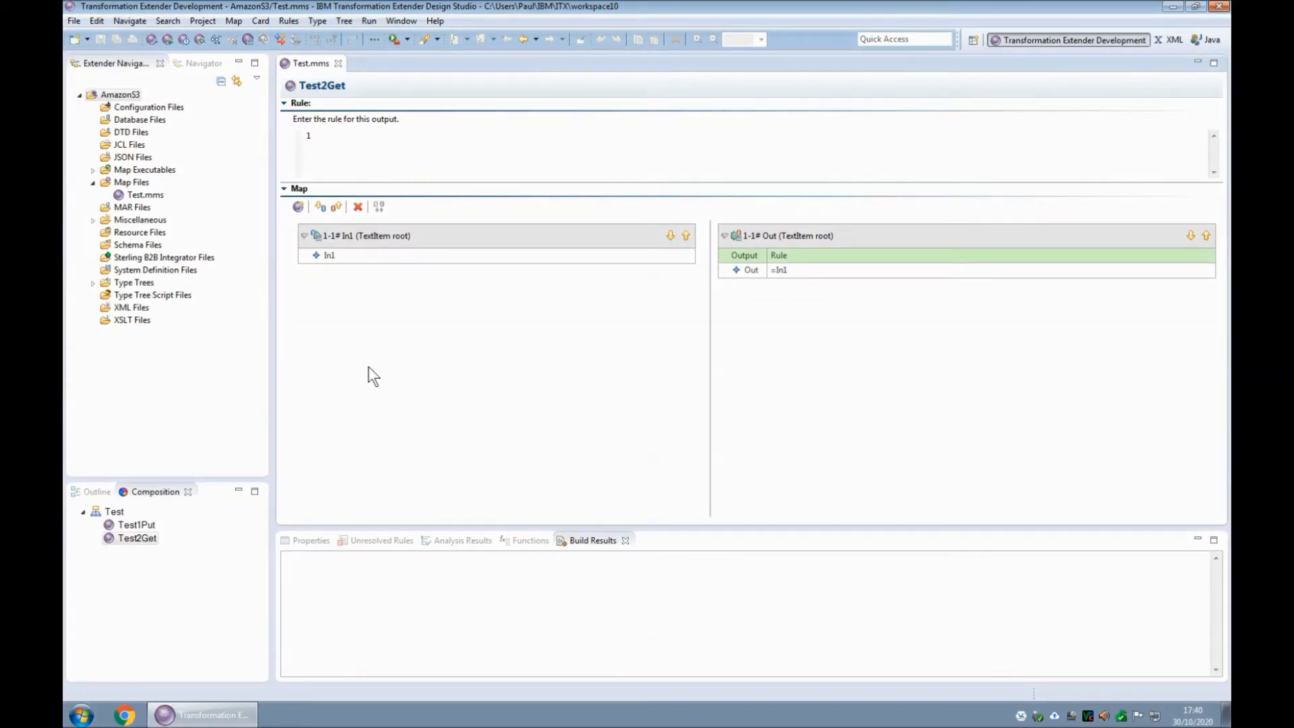
Back in Design Studio, examine the Test2Get map's input card with its full Amazon S3 command, and its output card's file settings
{"action": "left_click", "coordinate": [125, 538]}
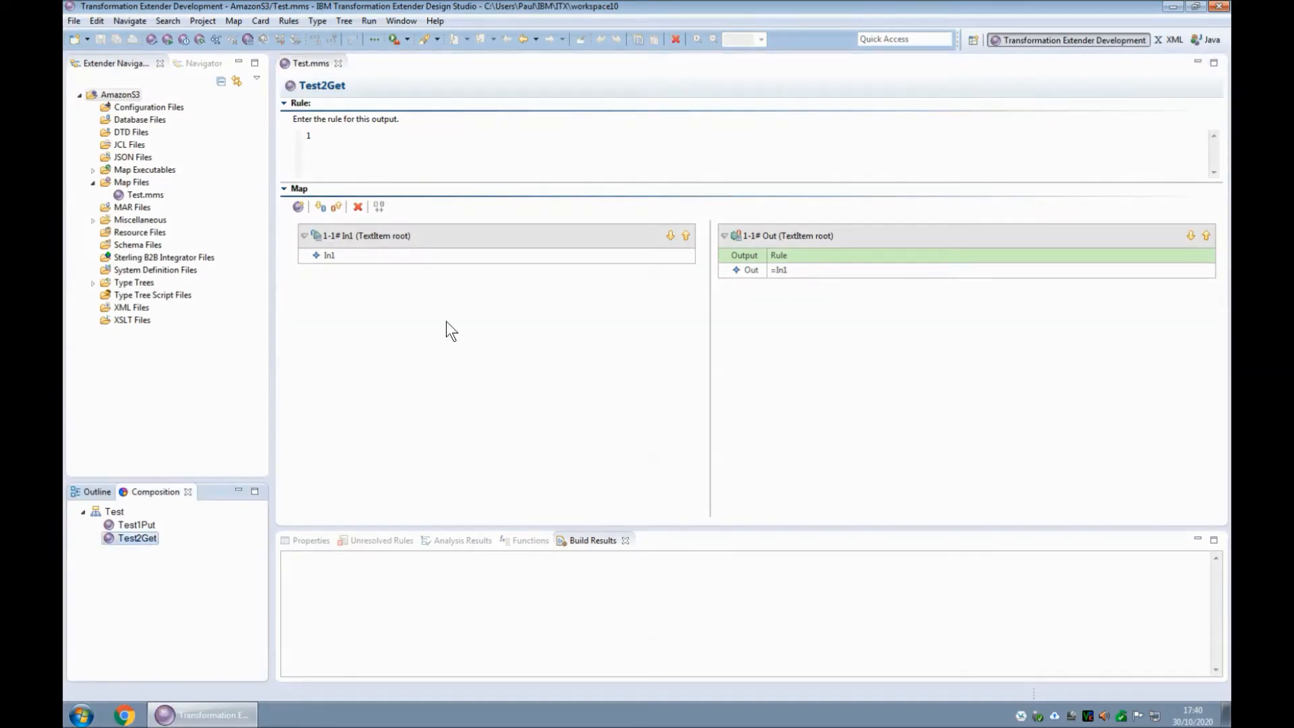
{"action": "double_click", "coordinate": [453, 238]}
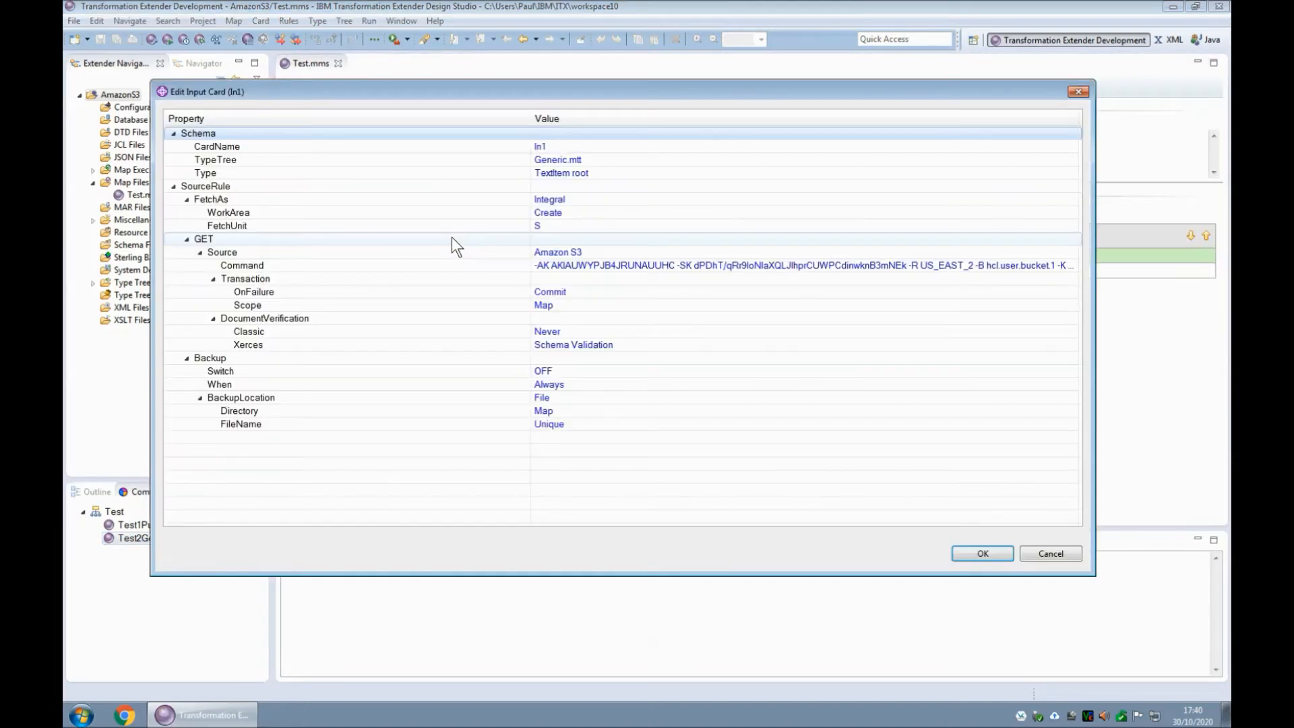
{"action": "left_click_drag", "start_coordinate": [531, 118], "coordinate": [339, 126]}
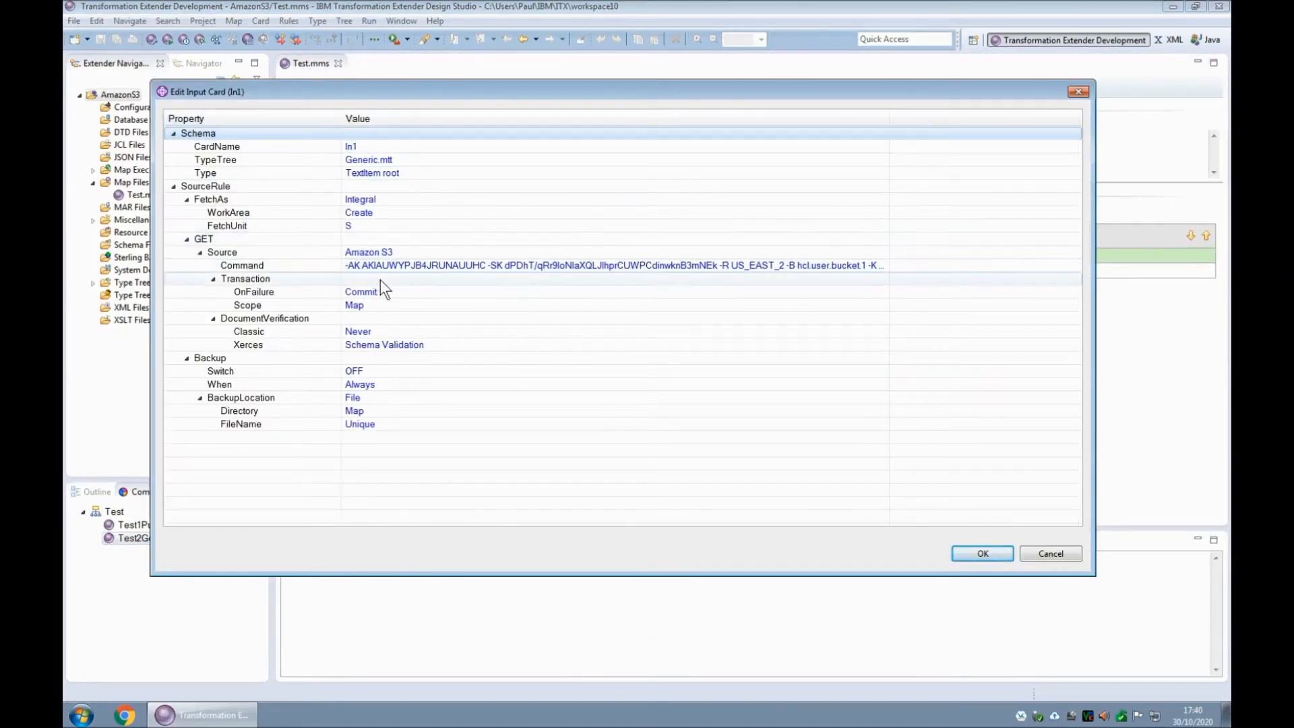
{"action": "left_click_drag", "start_coordinate": [890, 116], "coordinate": [1062, 114]}
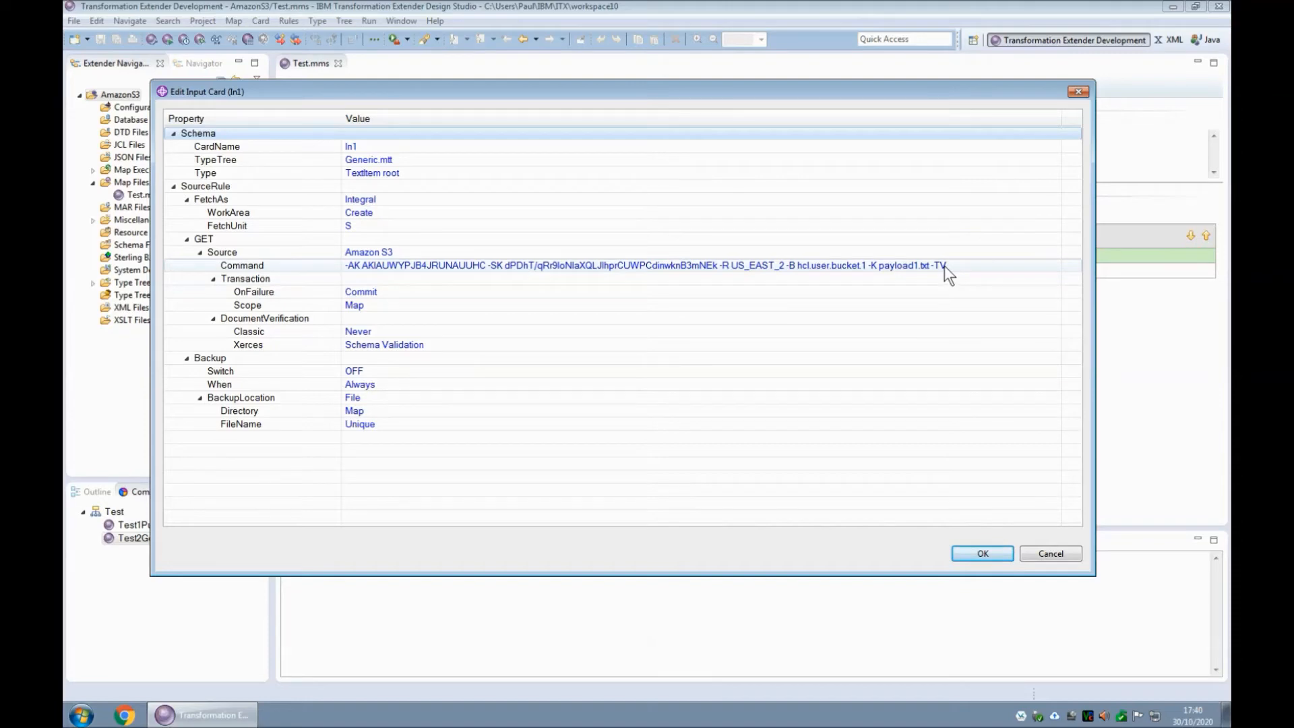
{"action": "left_click", "coordinate": [1047, 557]}
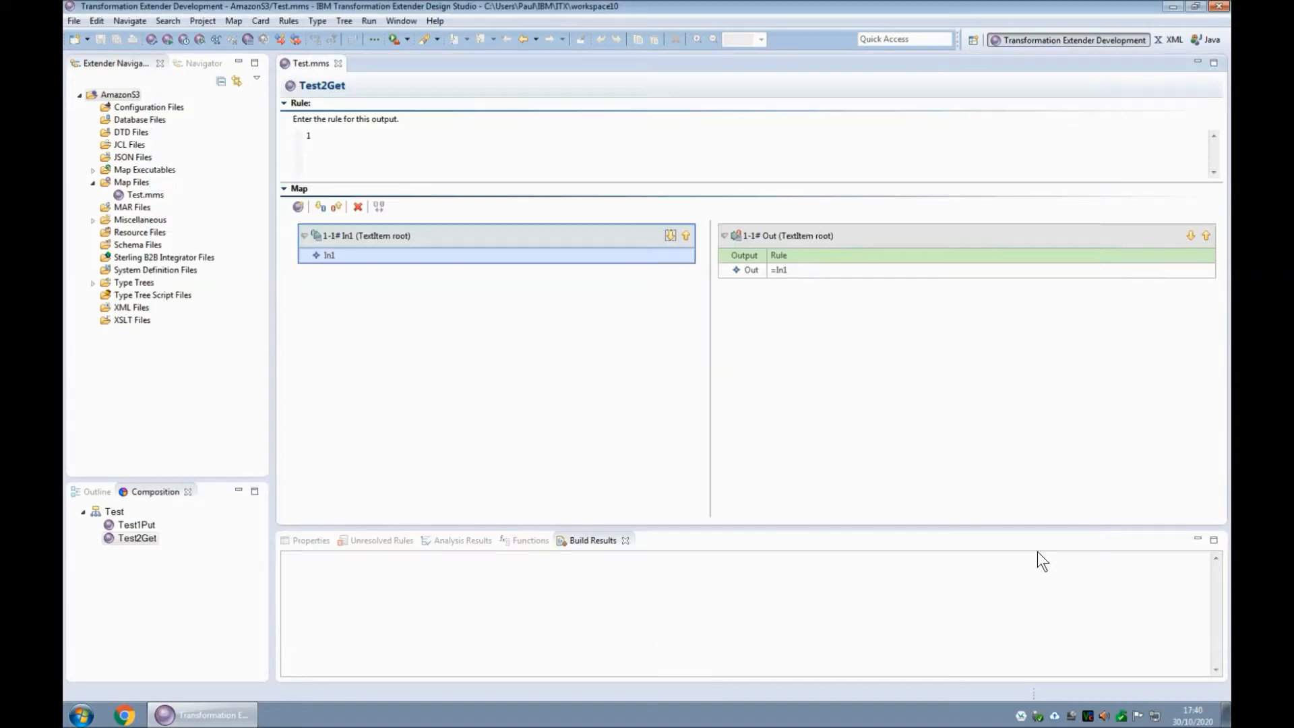
{"action": "double_click", "coordinate": [795, 231]}
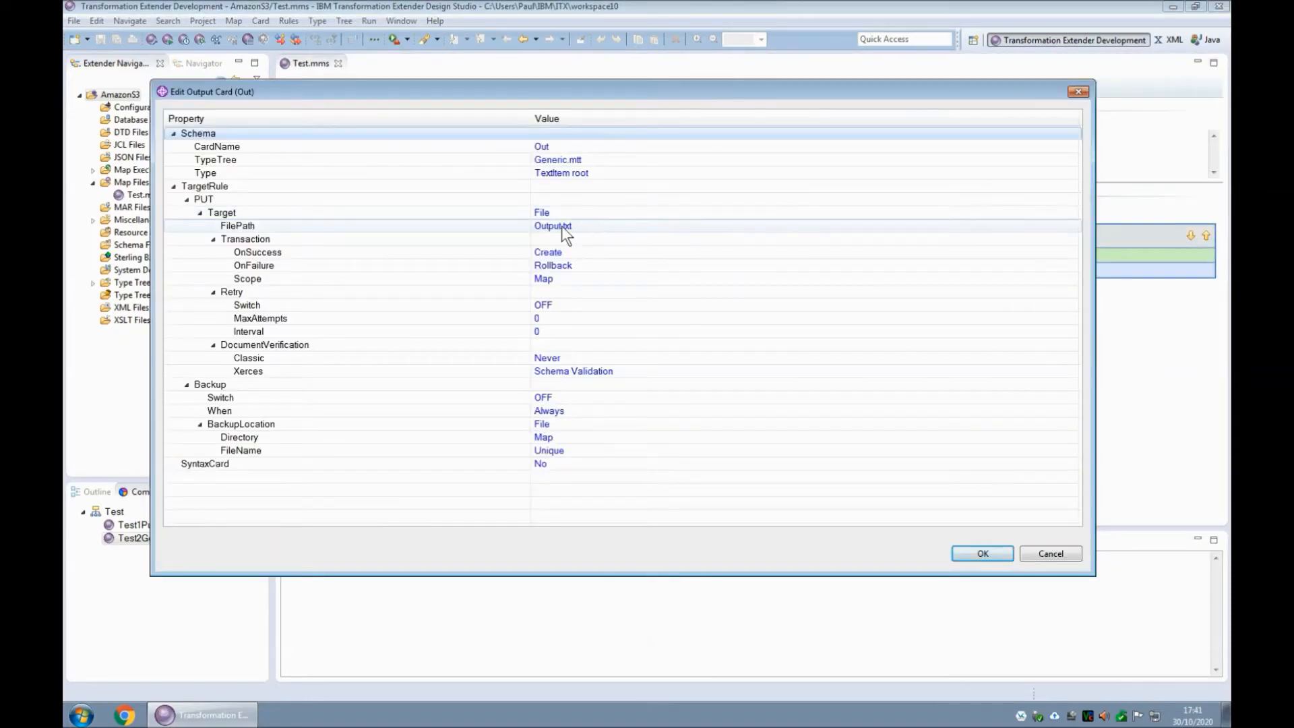
{"action": "left_click", "coordinate": [1037, 551]}
Open the AmazonS3 project folder of workspace10 in Windows Explorer
{"action": "key", "text": "super+r"}
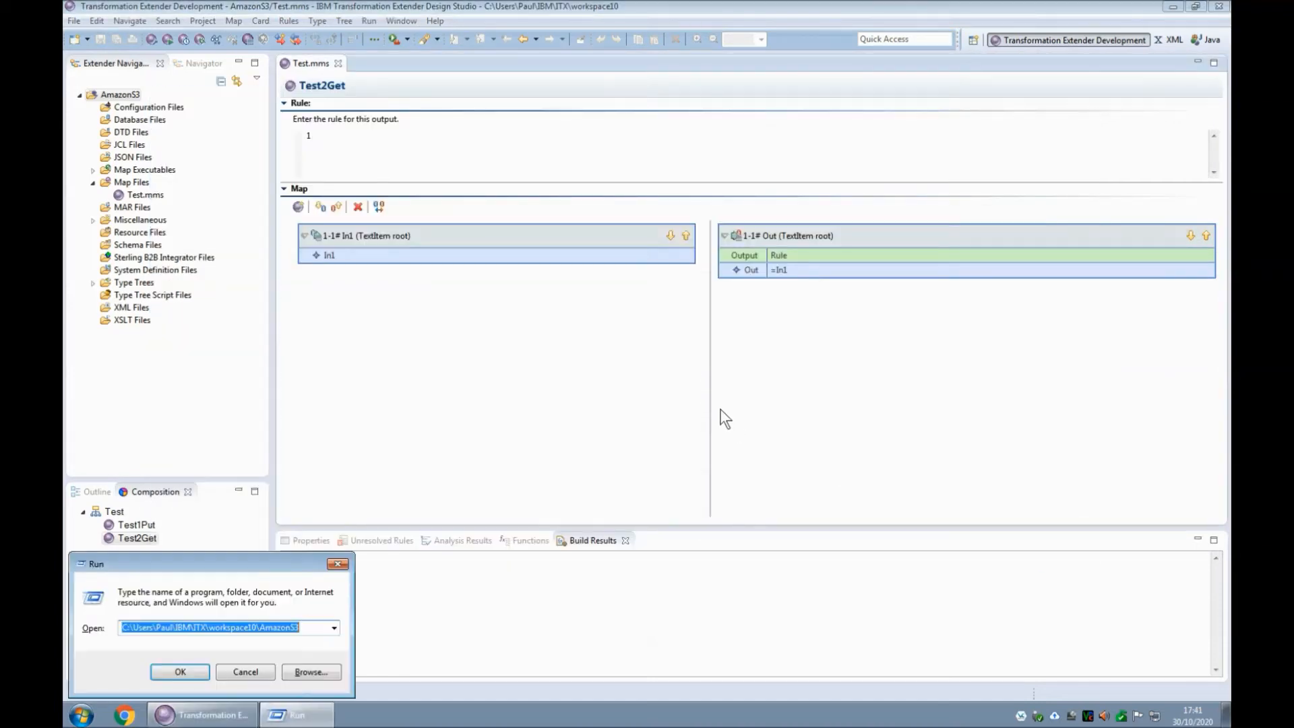
{"action": "key", "text": "Return"}
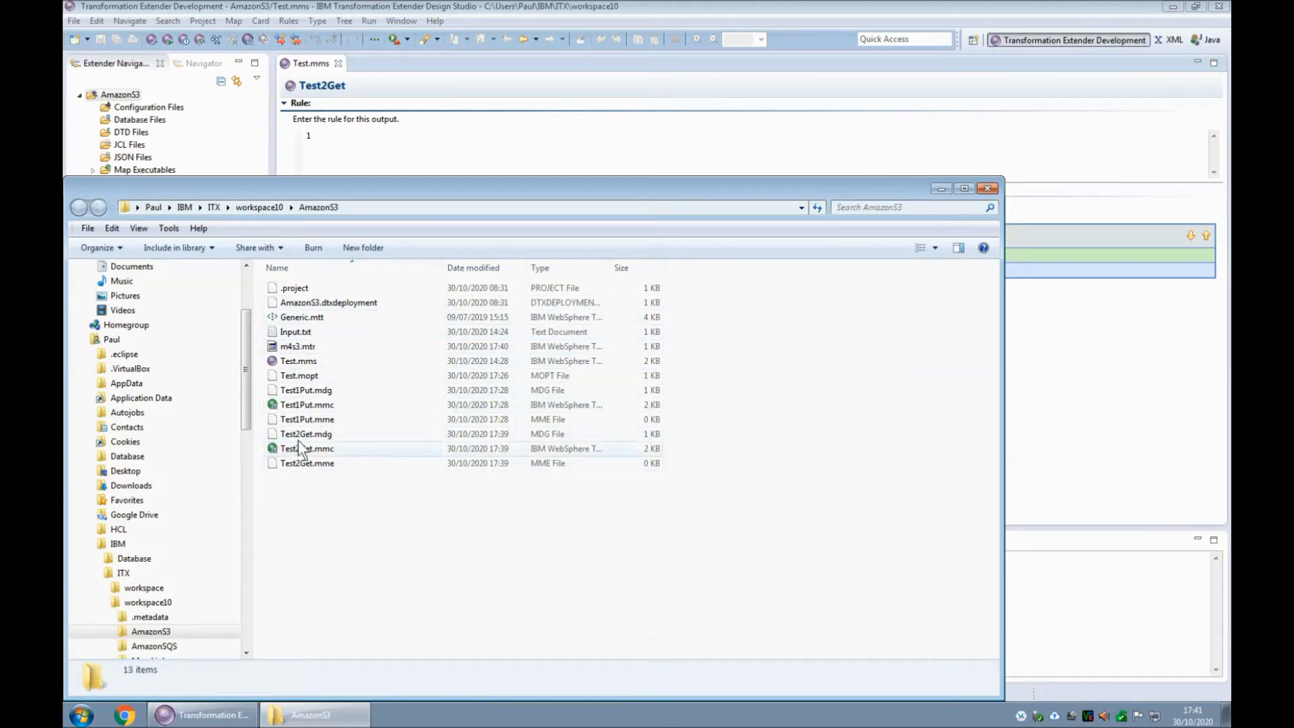
Switch to Design Studio, run the Test2Get map and dismiss the Command Server window
{"action": "left_click", "coordinate": [214, 719]}
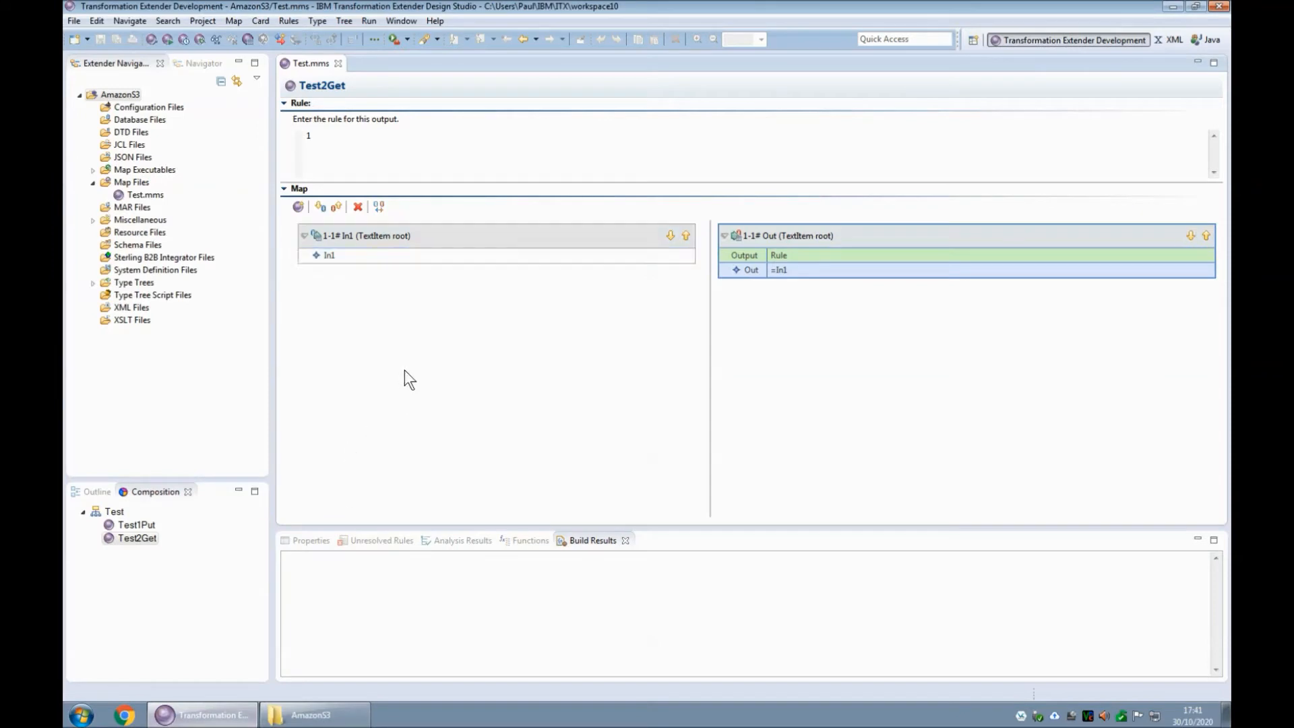
{"action": "left_click", "coordinate": [167, 38]}
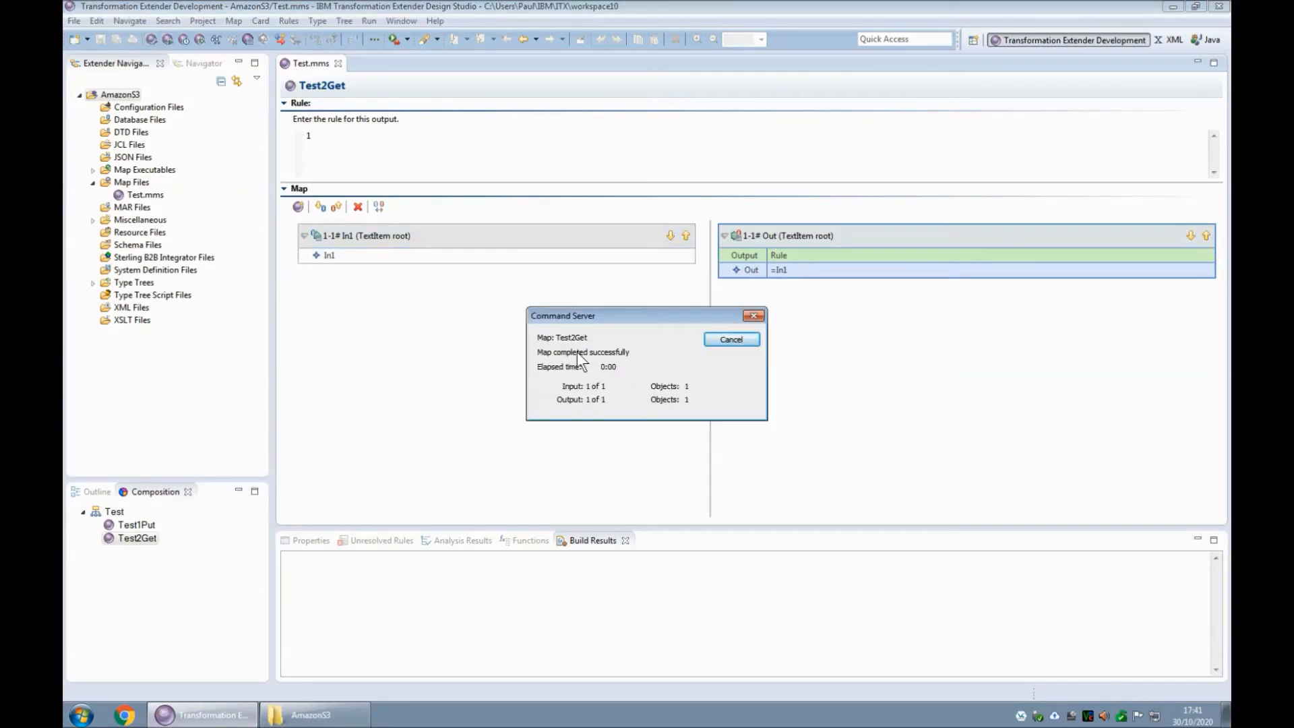
{"action": "left_click", "coordinate": [727, 337]}
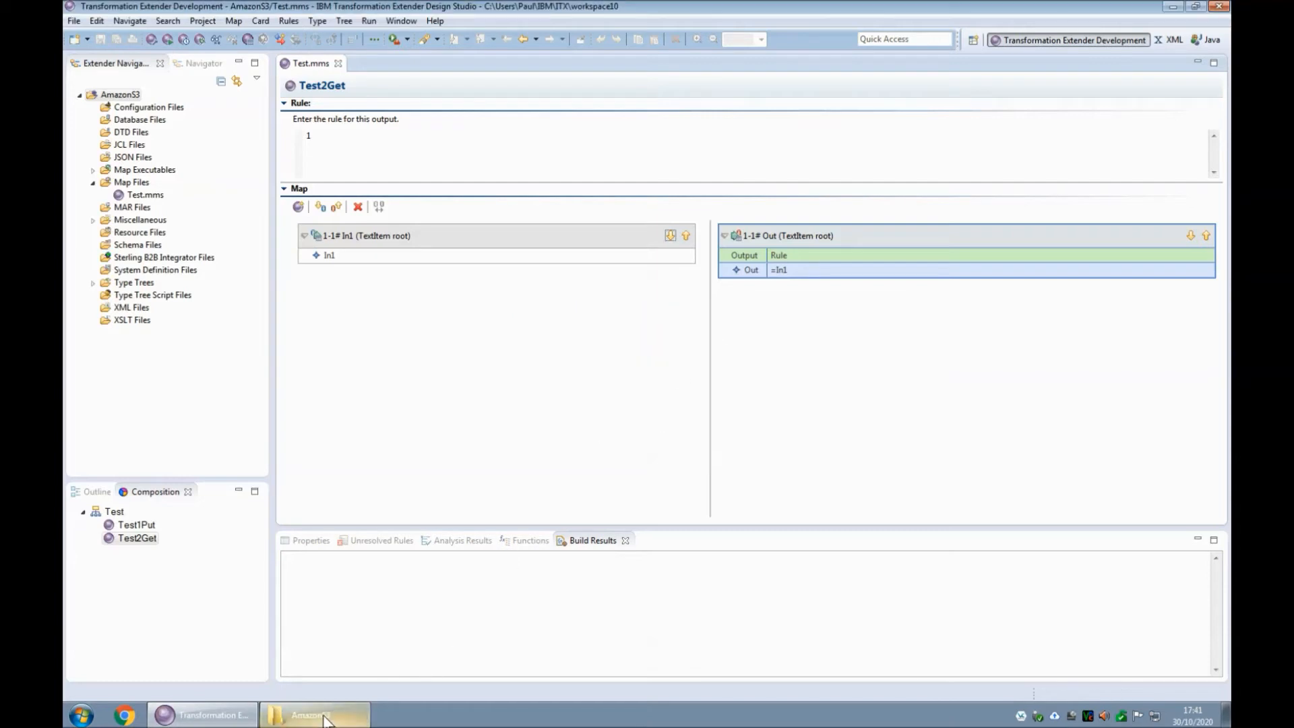
Read Output.txt from the AmazonS3 project folder, then close the file, the folder and the Test.mms map source
{"action": "left_click", "coordinate": [325, 720]}
{"action": "left_click", "coordinate": [308, 364]}
{"action": "double_click", "coordinate": [309, 364]}
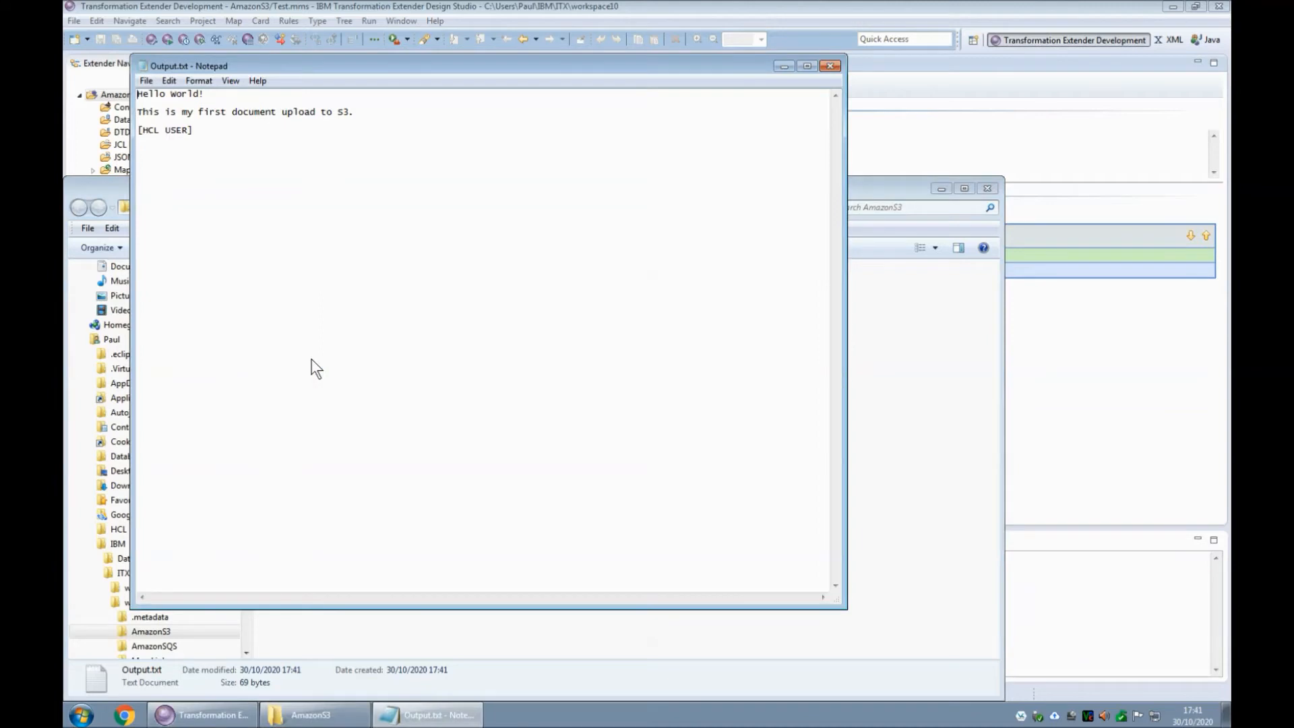
{"action": "left_click_drag", "start_coordinate": [265, 219], "coordinate": [121, 91]}
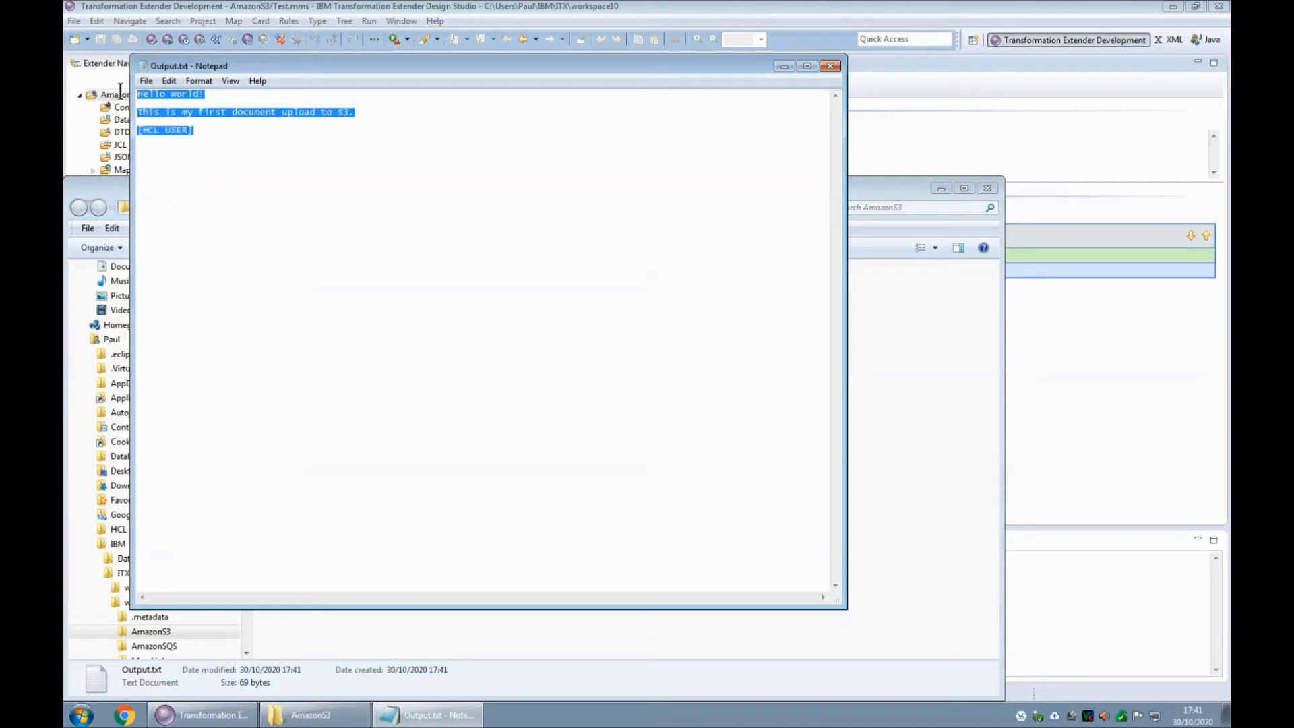
{"action": "left_click", "coordinate": [246, 184]}
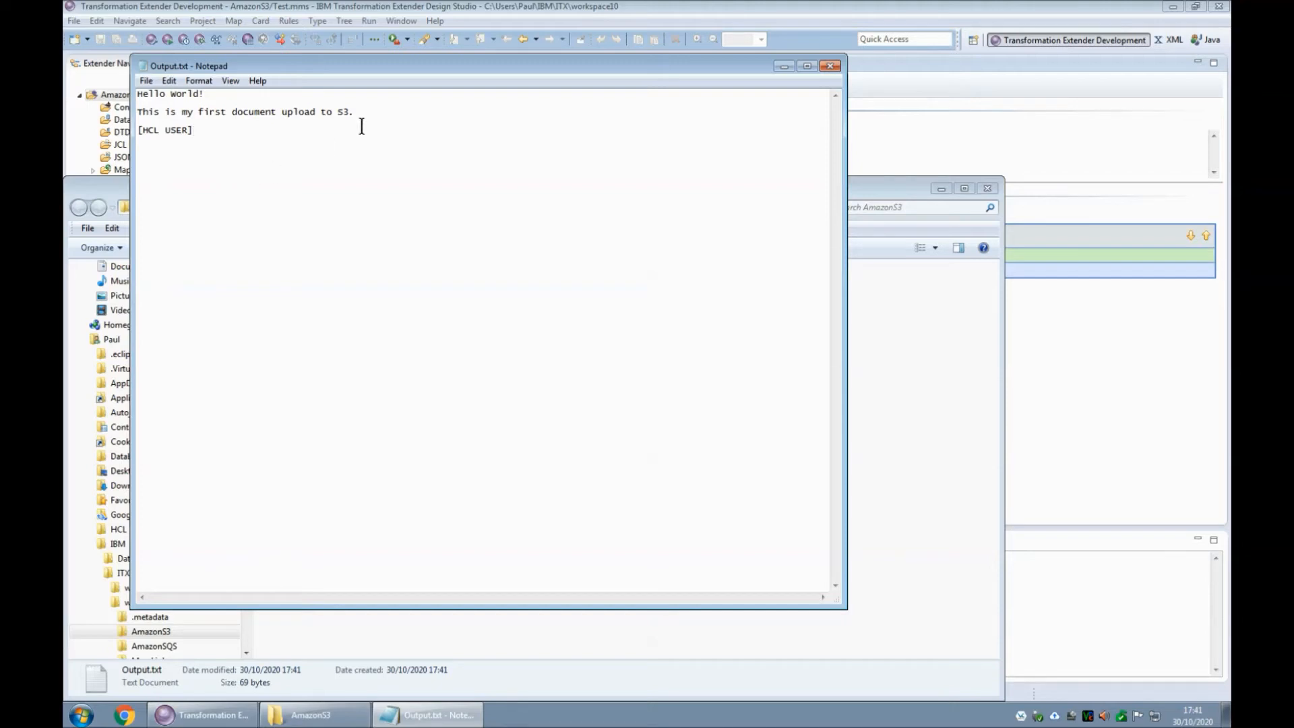
{"action": "left_click", "coordinate": [829, 66]}
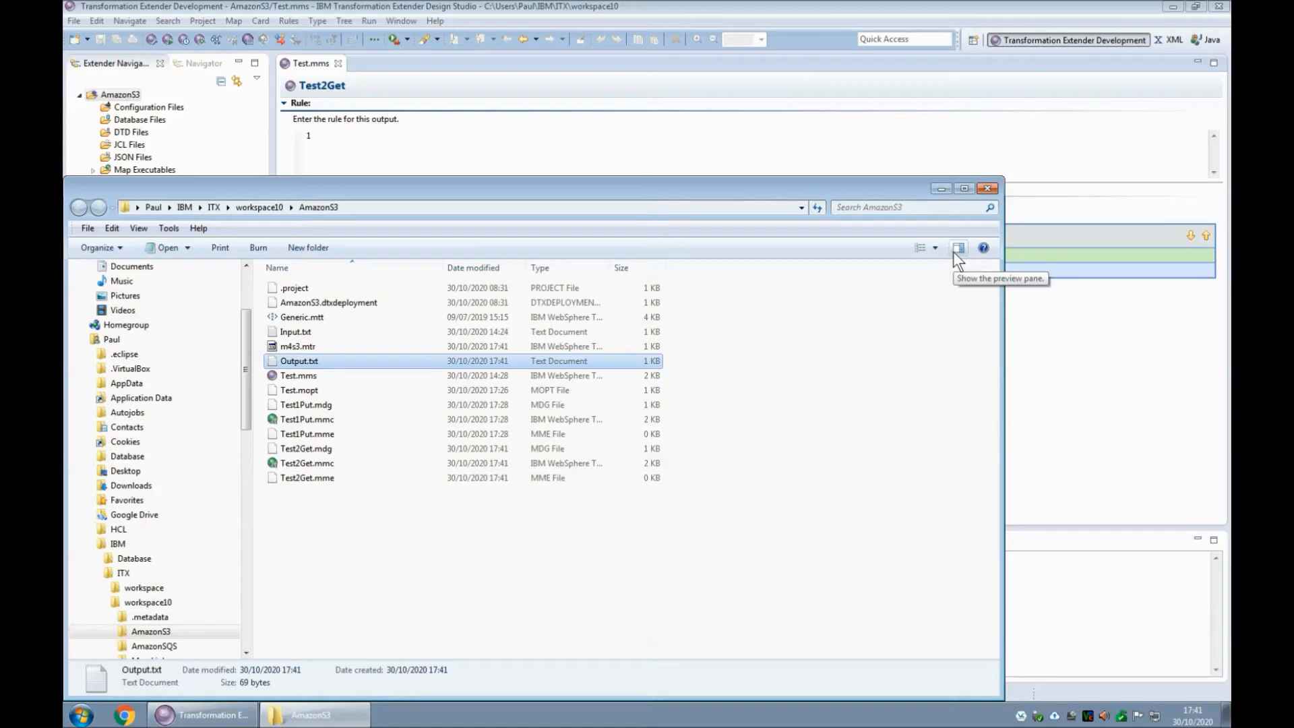
{"action": "left_click", "coordinate": [987, 188]}
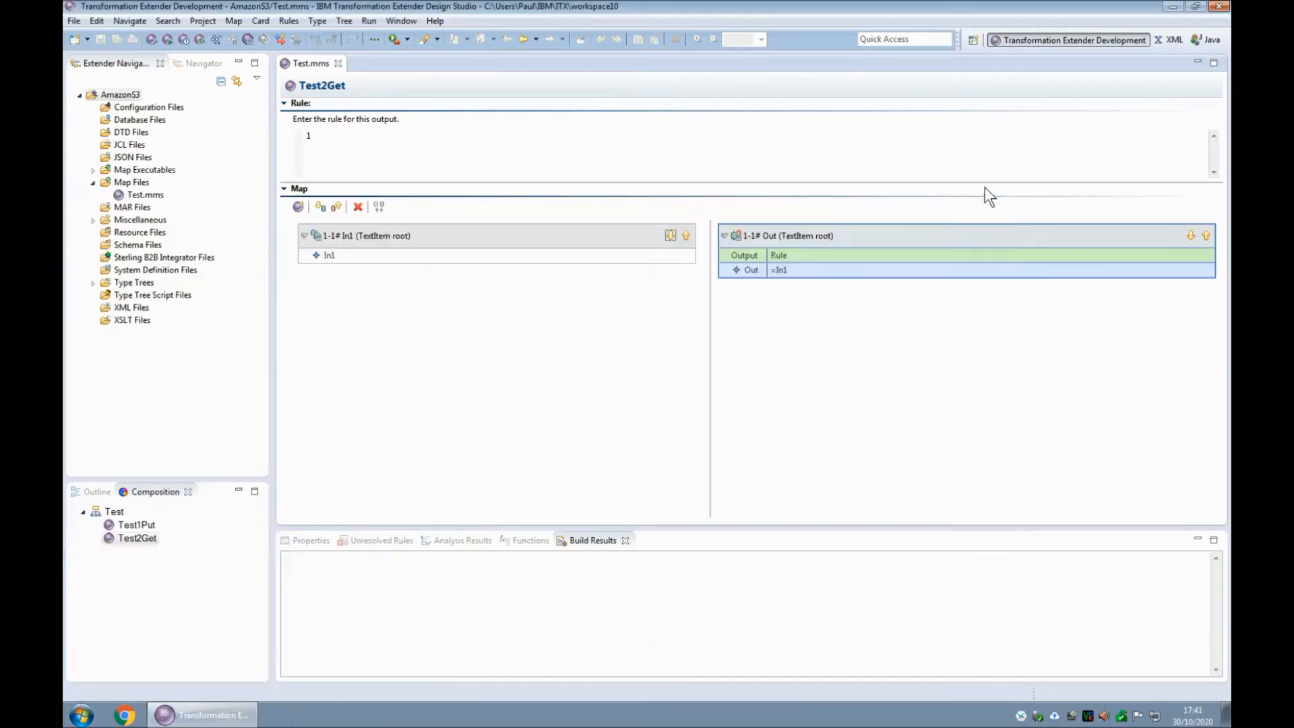
{"action": "left_click", "coordinate": [339, 63]}
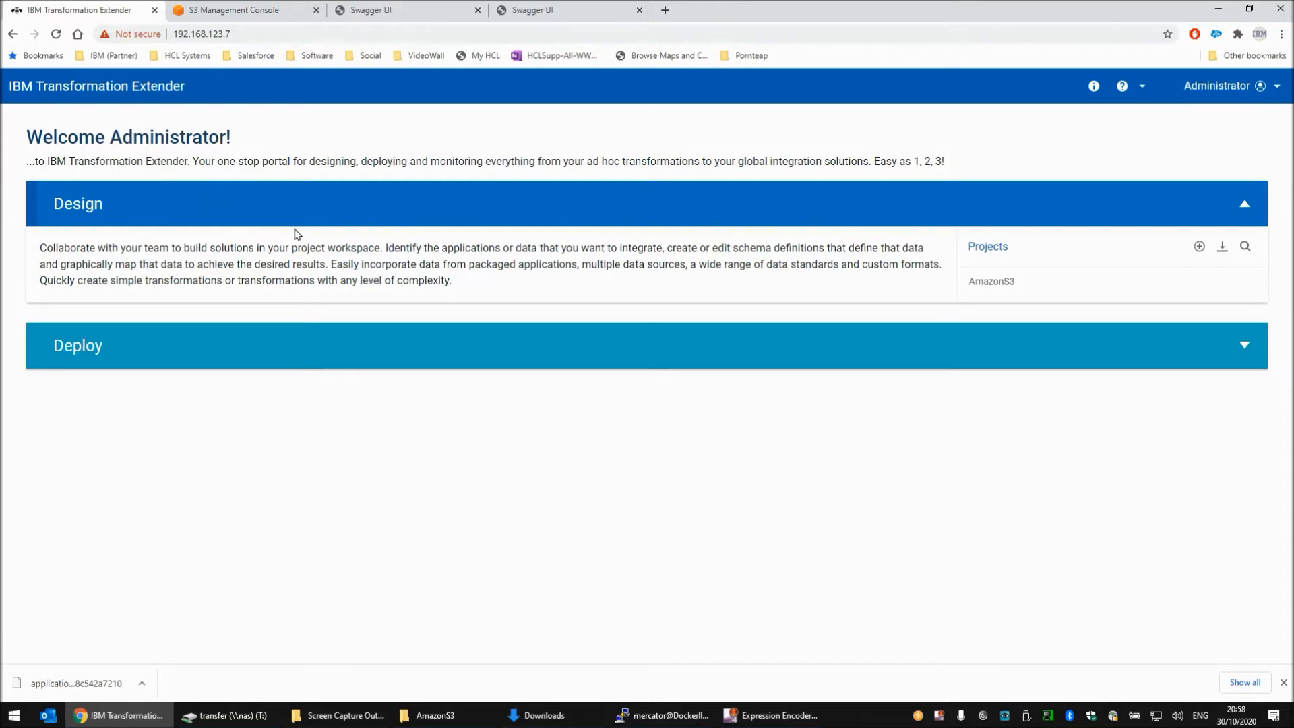
In the web-based Transformation Extender, open the AmazonS3 project's Test1Put map and display the rule of its Out object
{"action": "left_click", "coordinate": [998, 282]}
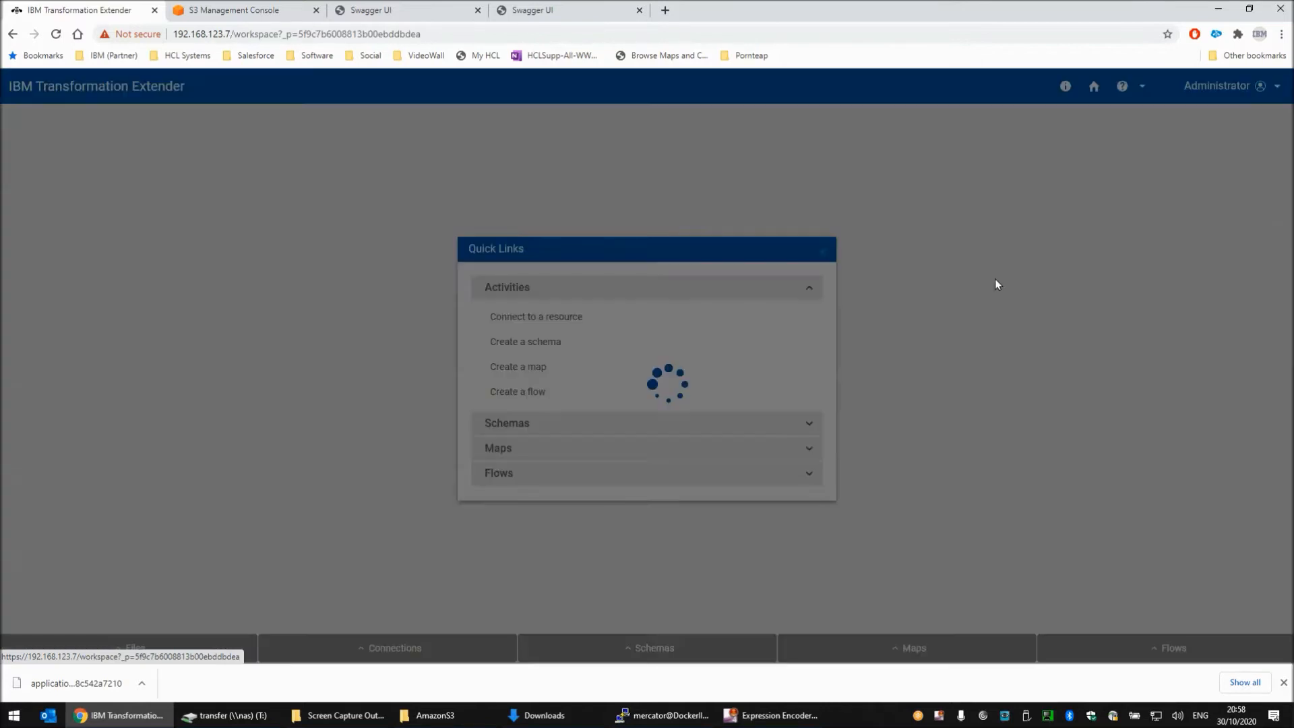
{"action": "left_click", "coordinate": [893, 647]}
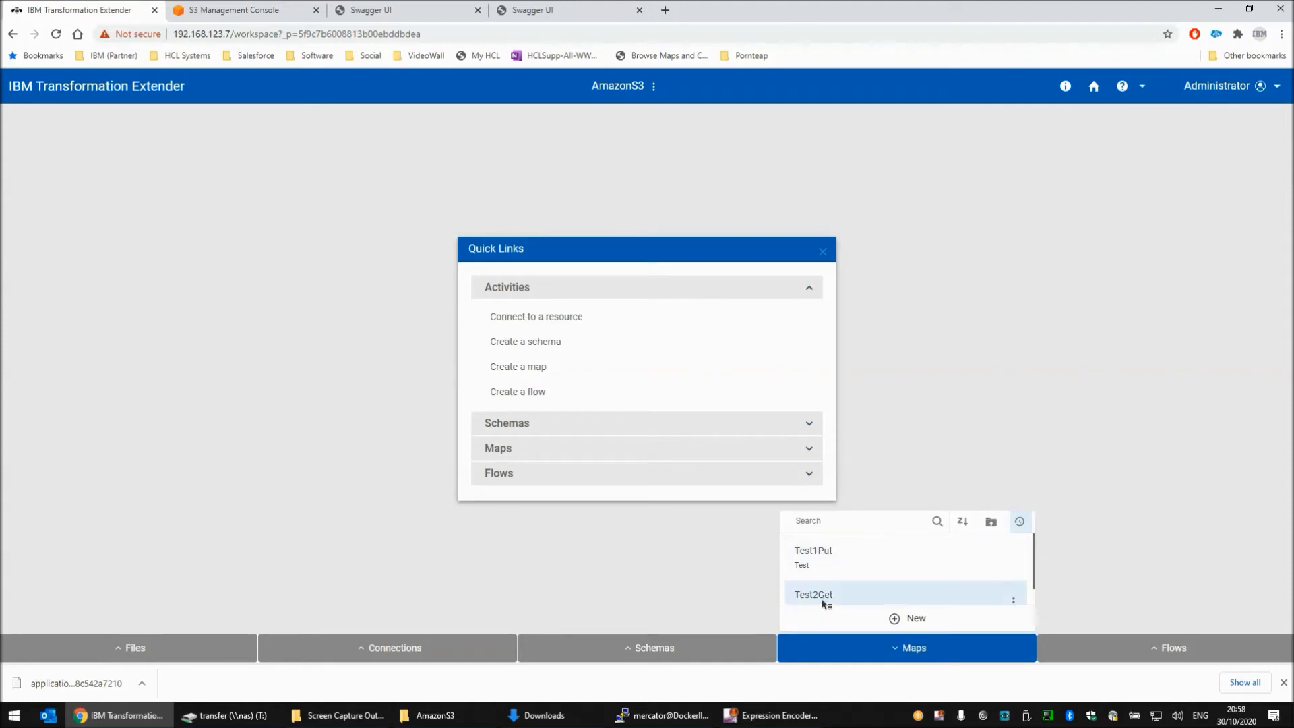
{"action": "left_click", "coordinate": [823, 559]}
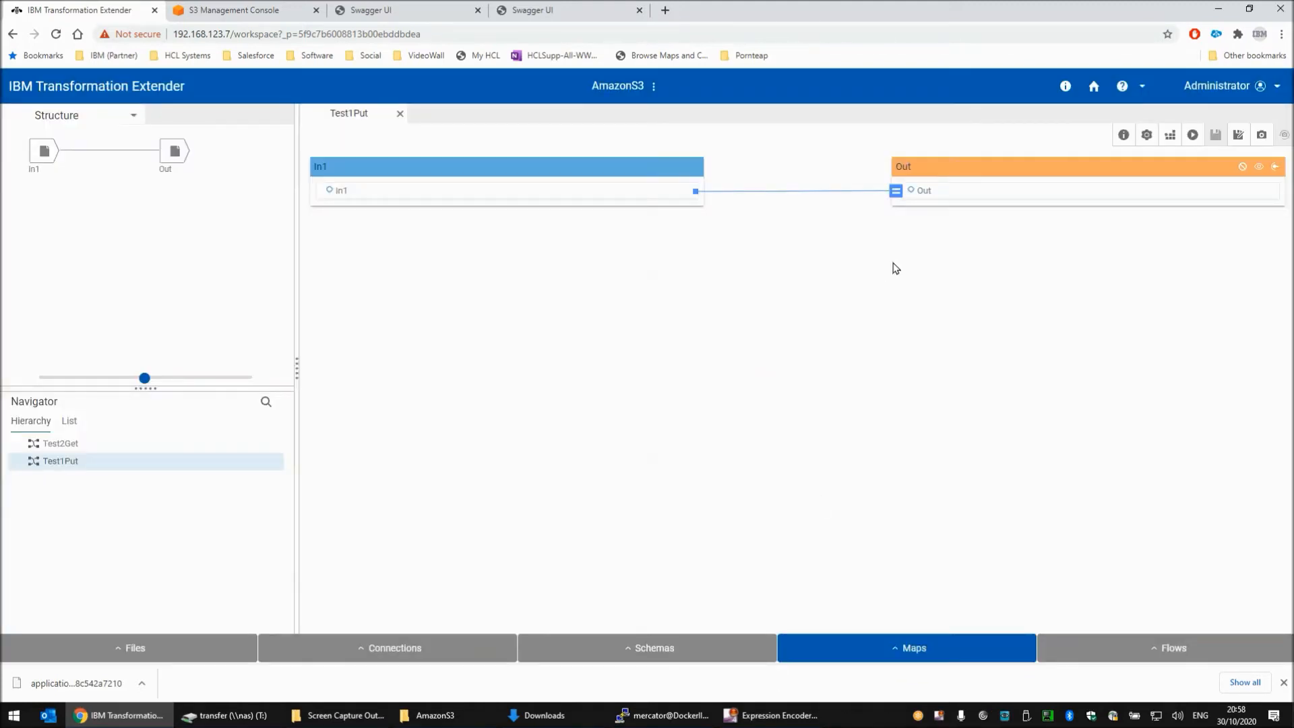
{"action": "left_click", "coordinate": [896, 192]}
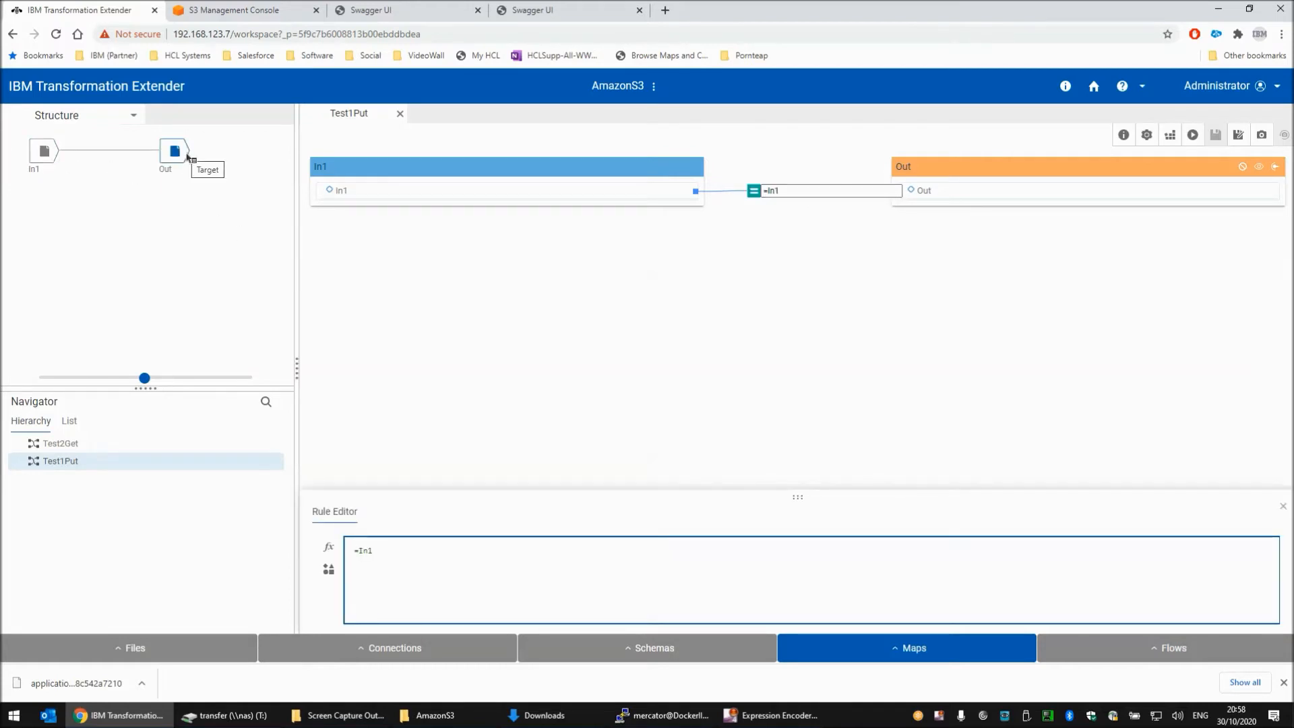
Examine the action properties of the Test1Put map's In1 source, including its file path, and leave the settings unsaved
{"action": "left_click", "coordinate": [44, 153]}
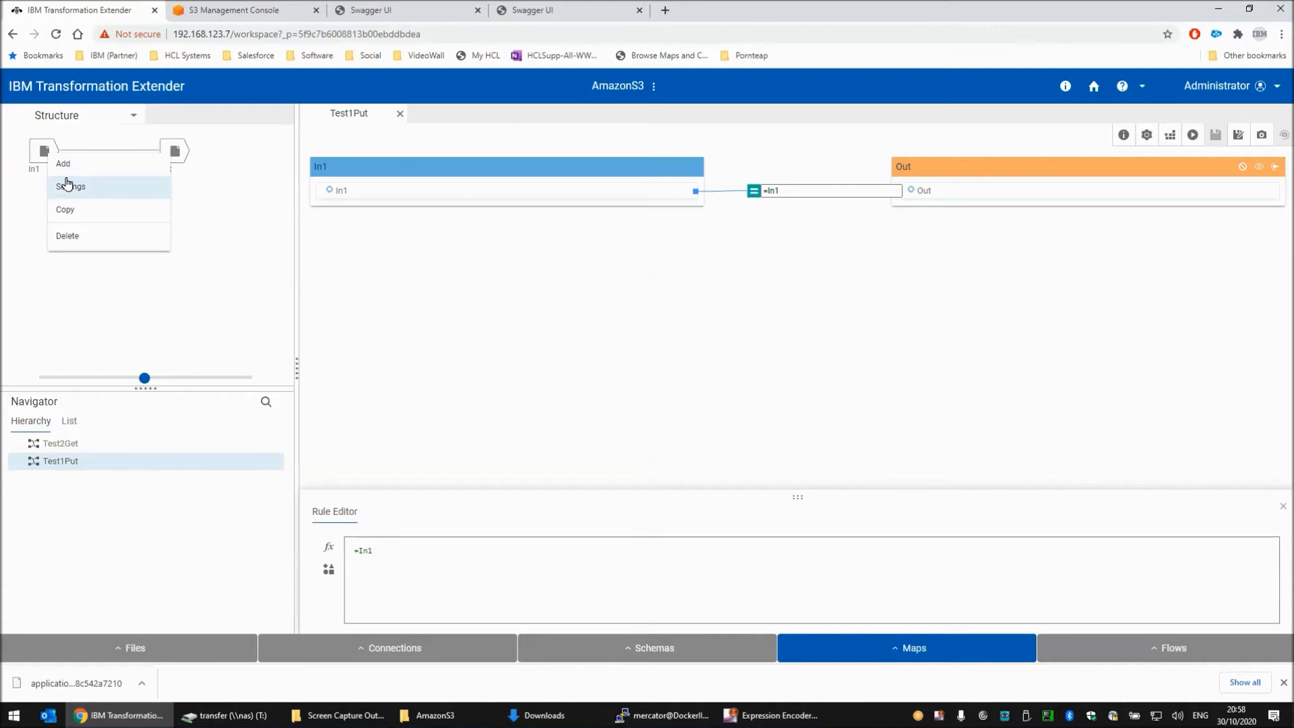
{"action": "left_click", "coordinate": [67, 184]}
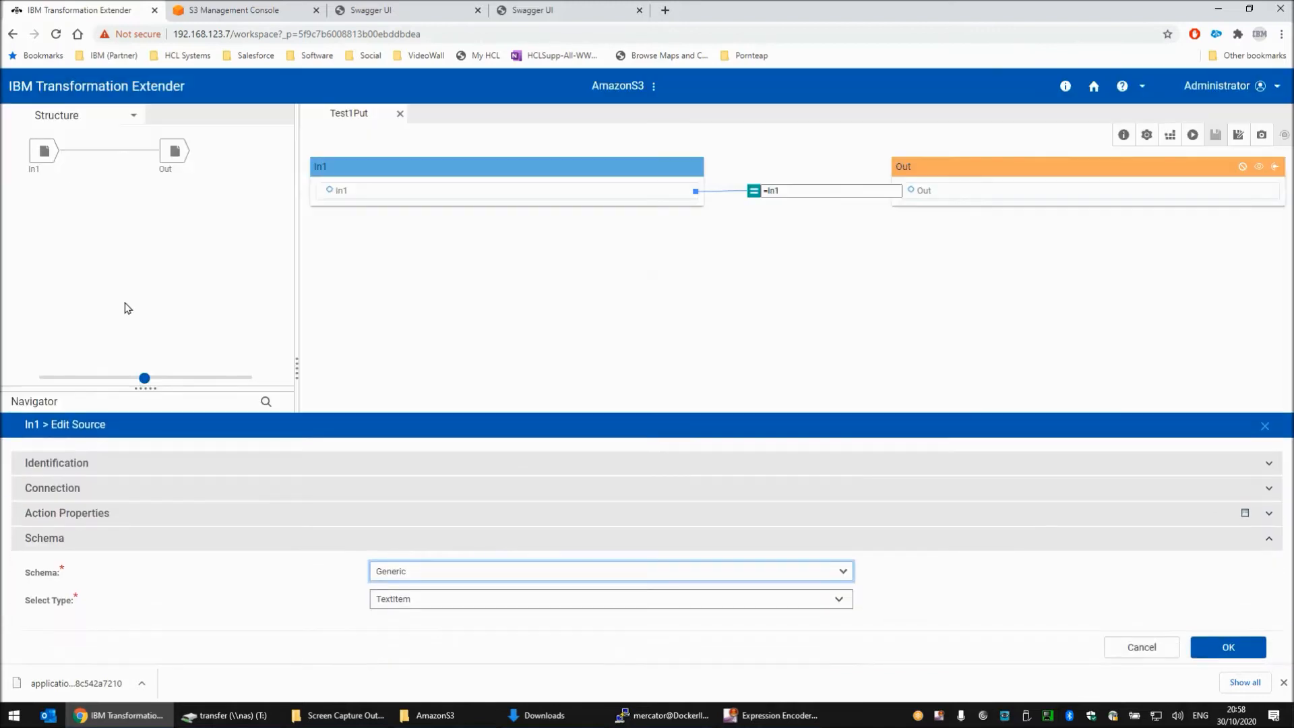
{"action": "left_click", "coordinate": [82, 513]}
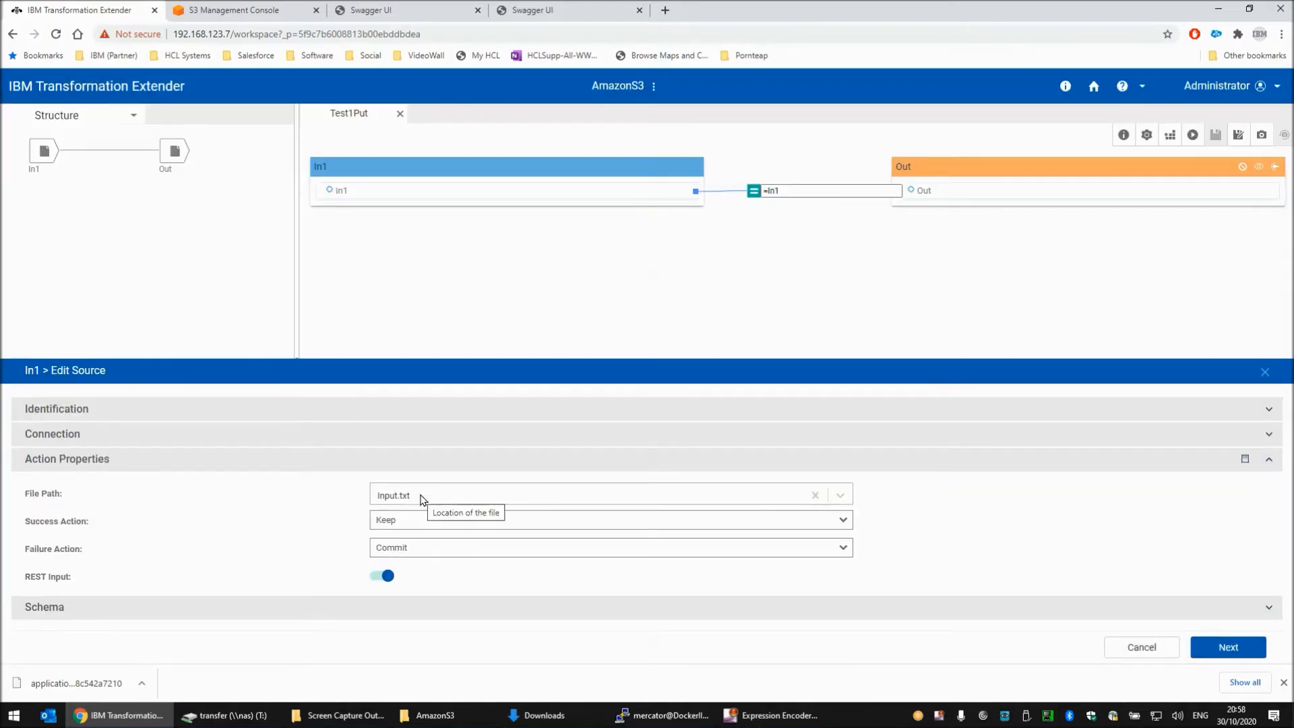
{"action": "left_click", "coordinate": [1124, 643]}
Examine the Out target's connection type, connection properties and action properties, including the bucket name and key, without saving
{"action": "right_click", "coordinate": [176, 153]}
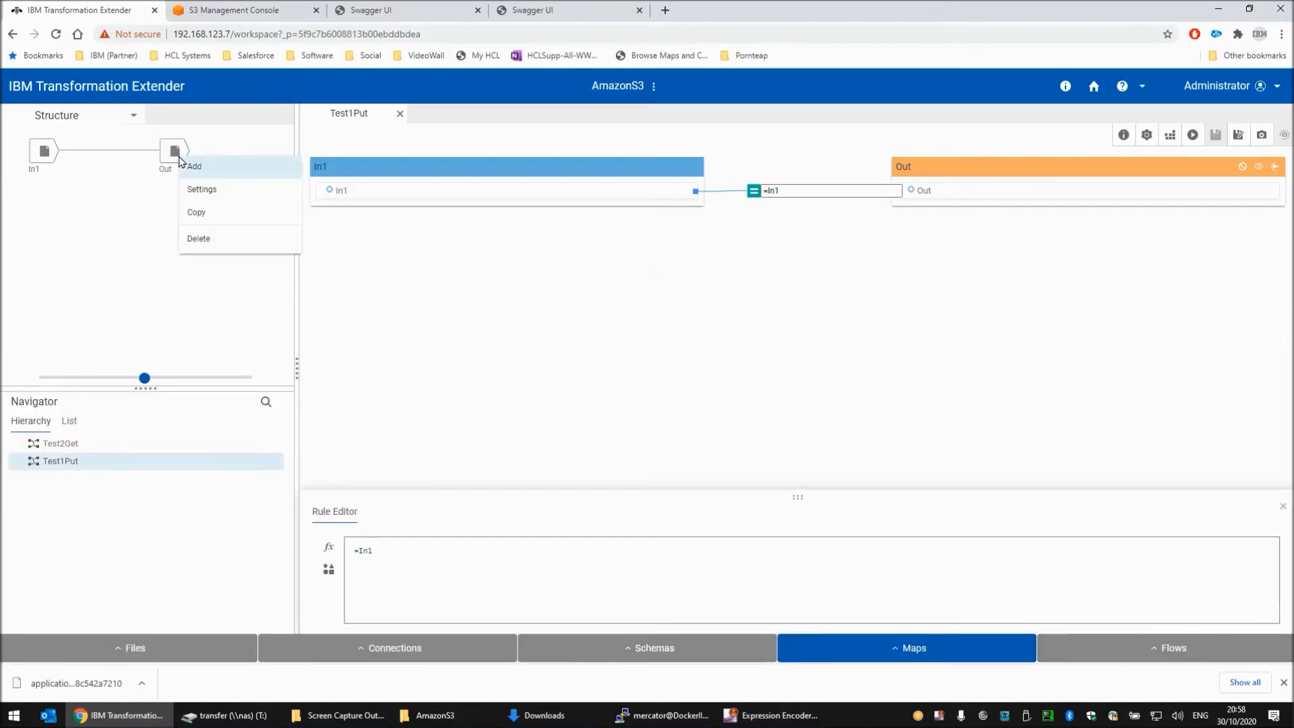
{"action": "left_click", "coordinate": [199, 190]}
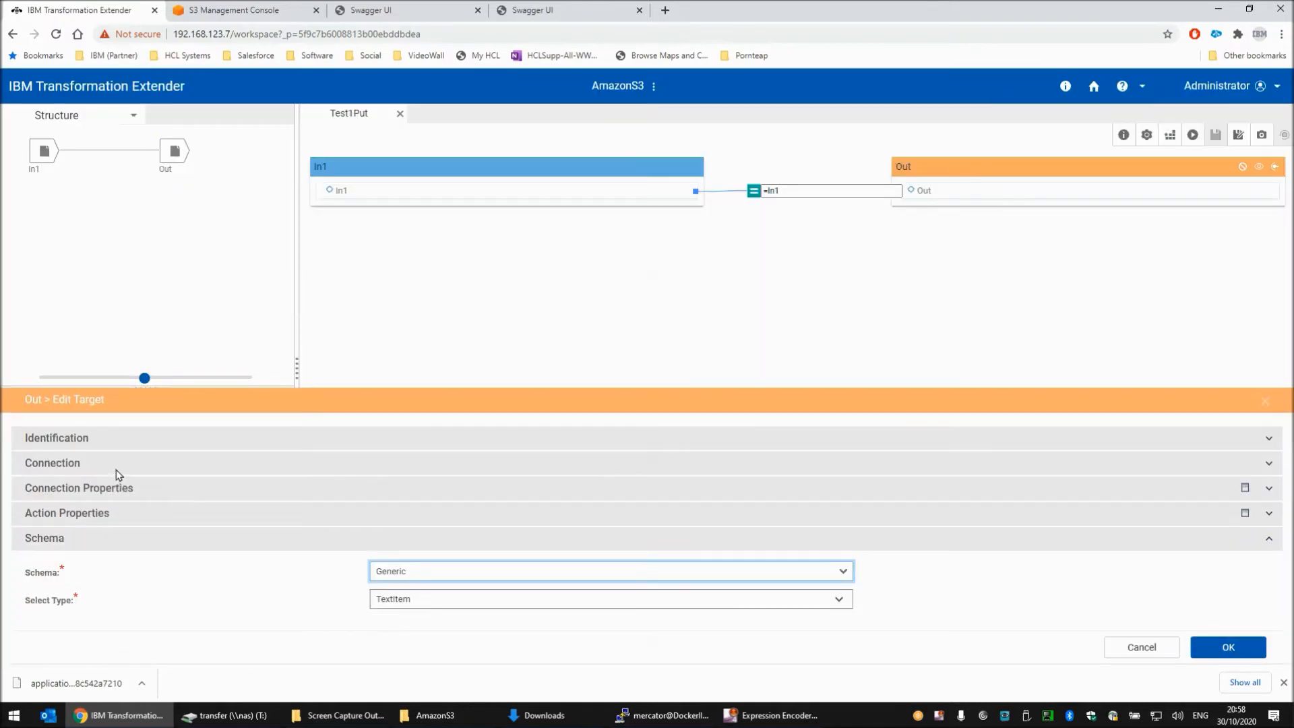
{"action": "left_click", "coordinate": [116, 465]}
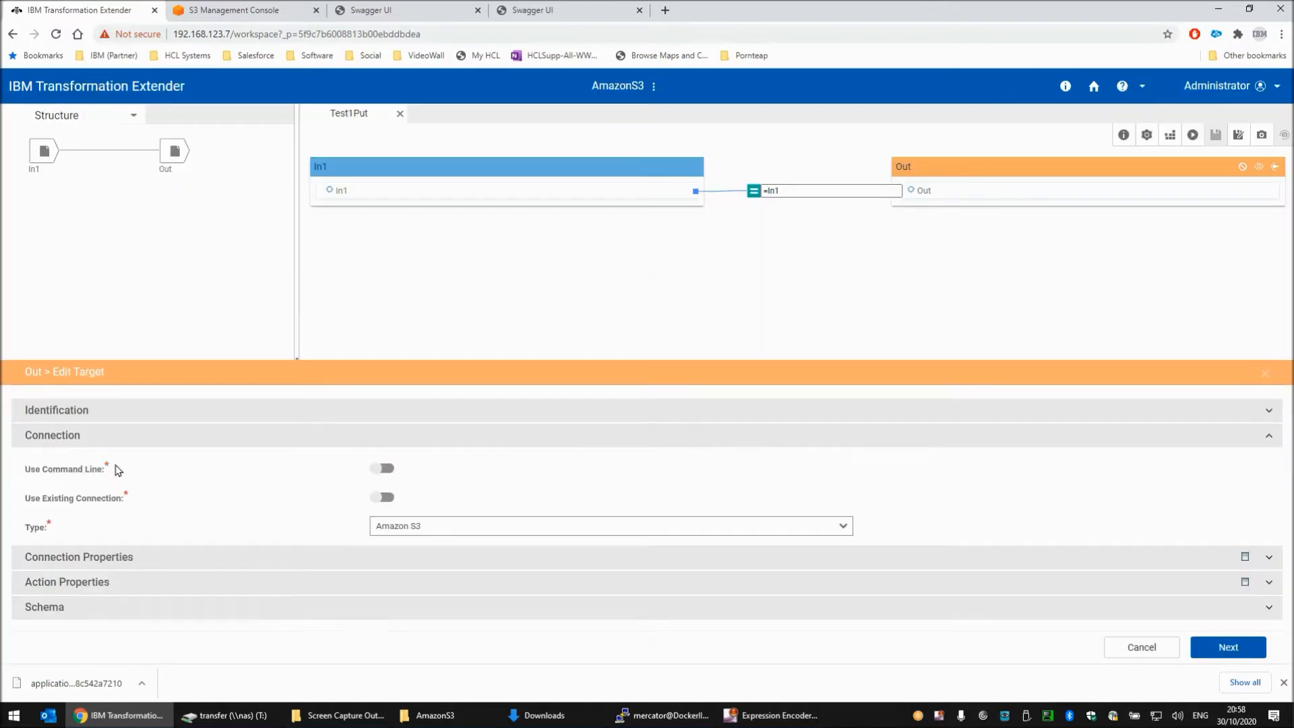
{"action": "left_click", "coordinate": [116, 556]}
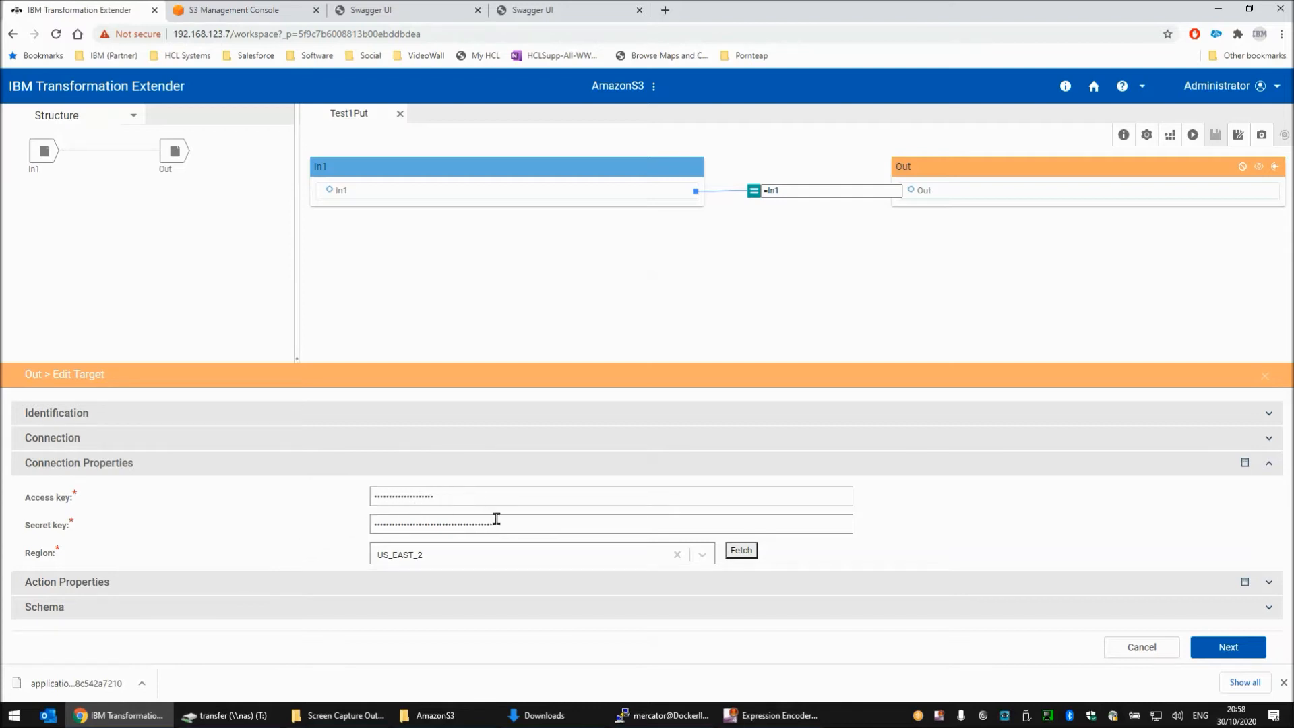
{"action": "left_click", "coordinate": [102, 584]}
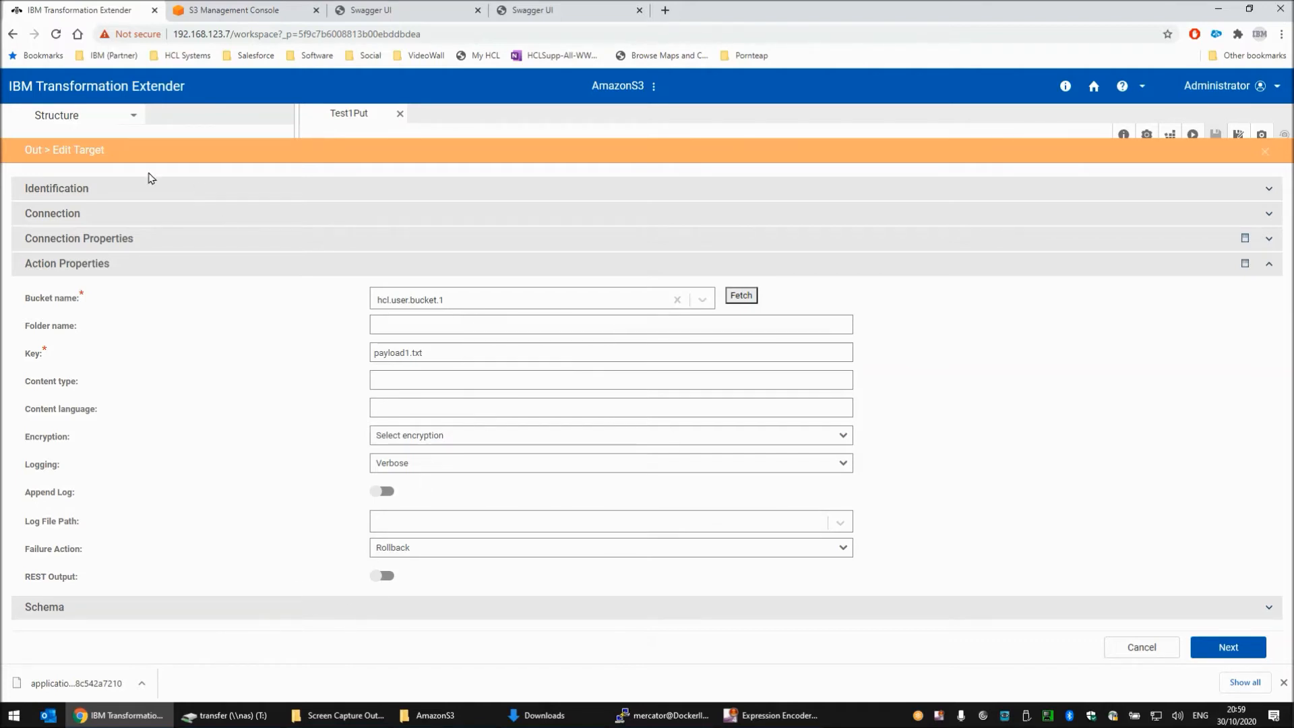
{"action": "left_click", "coordinate": [1145, 649]}
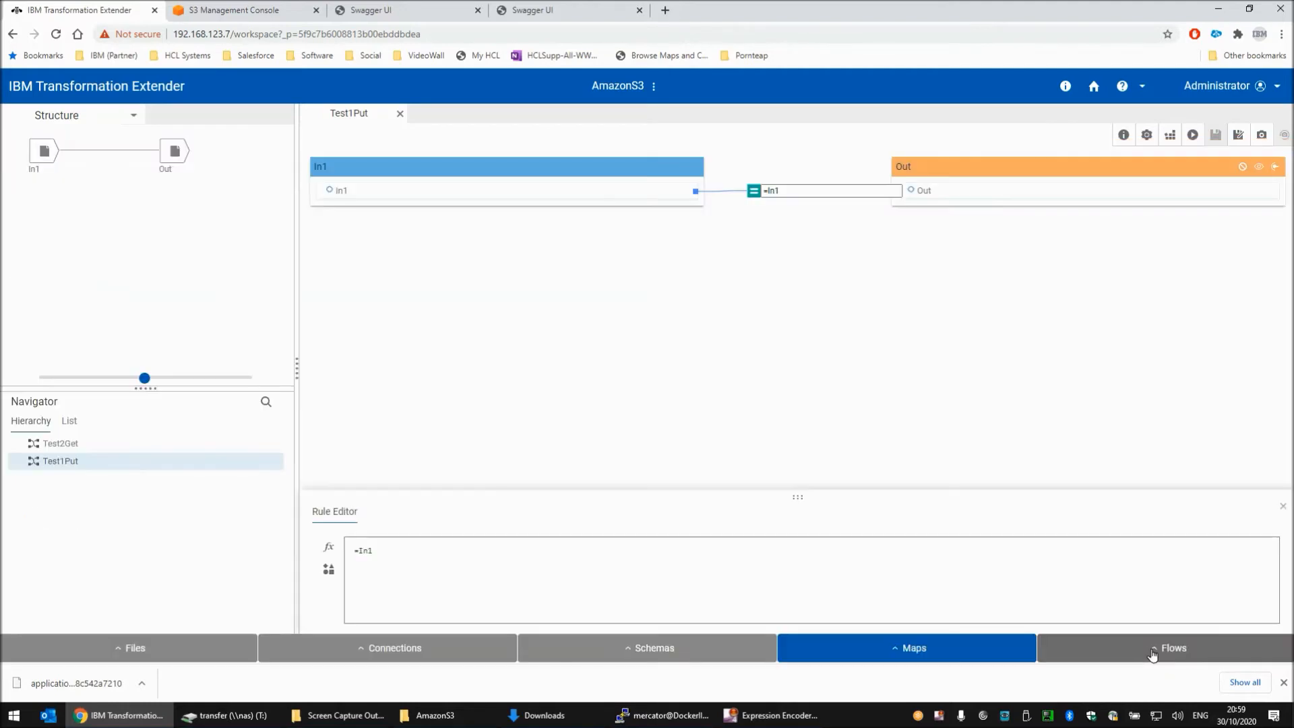
Check the REST Input option in the In1 source's action properties and leave the settings unsaved
{"action": "left_click", "coordinate": [52, 153]}
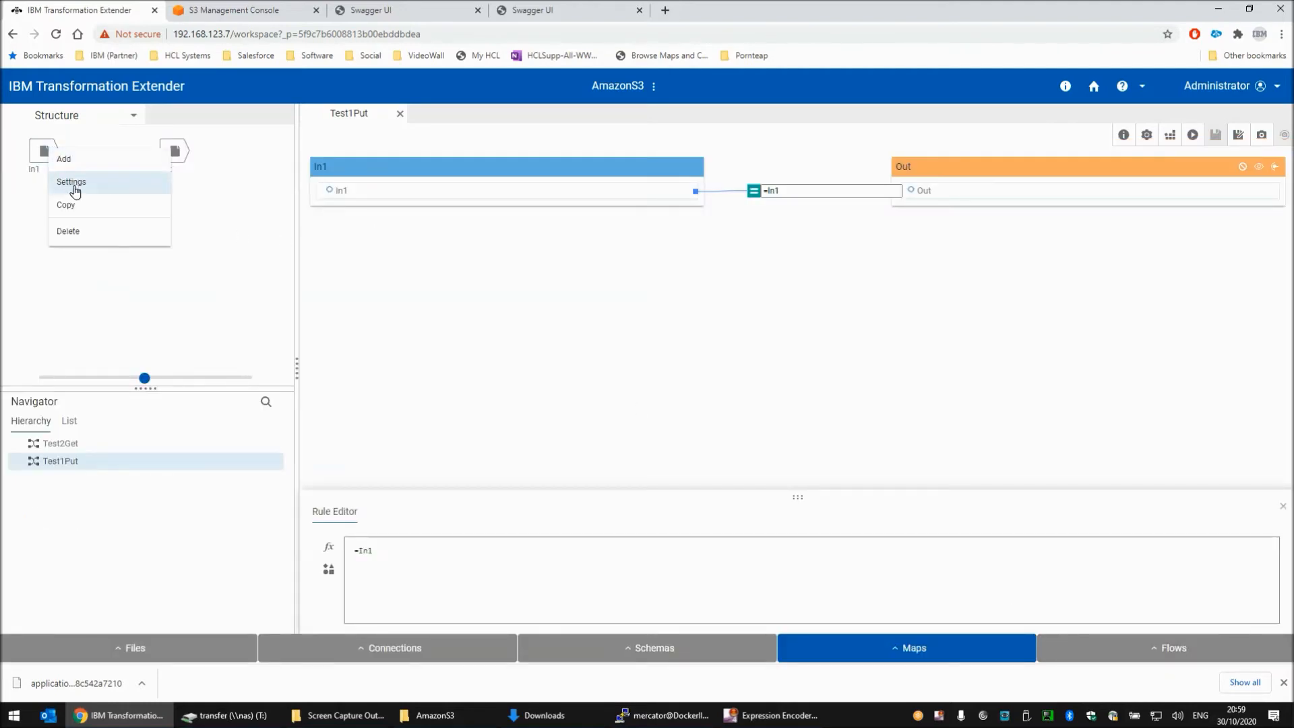
{"action": "left_click", "coordinate": [78, 184]}
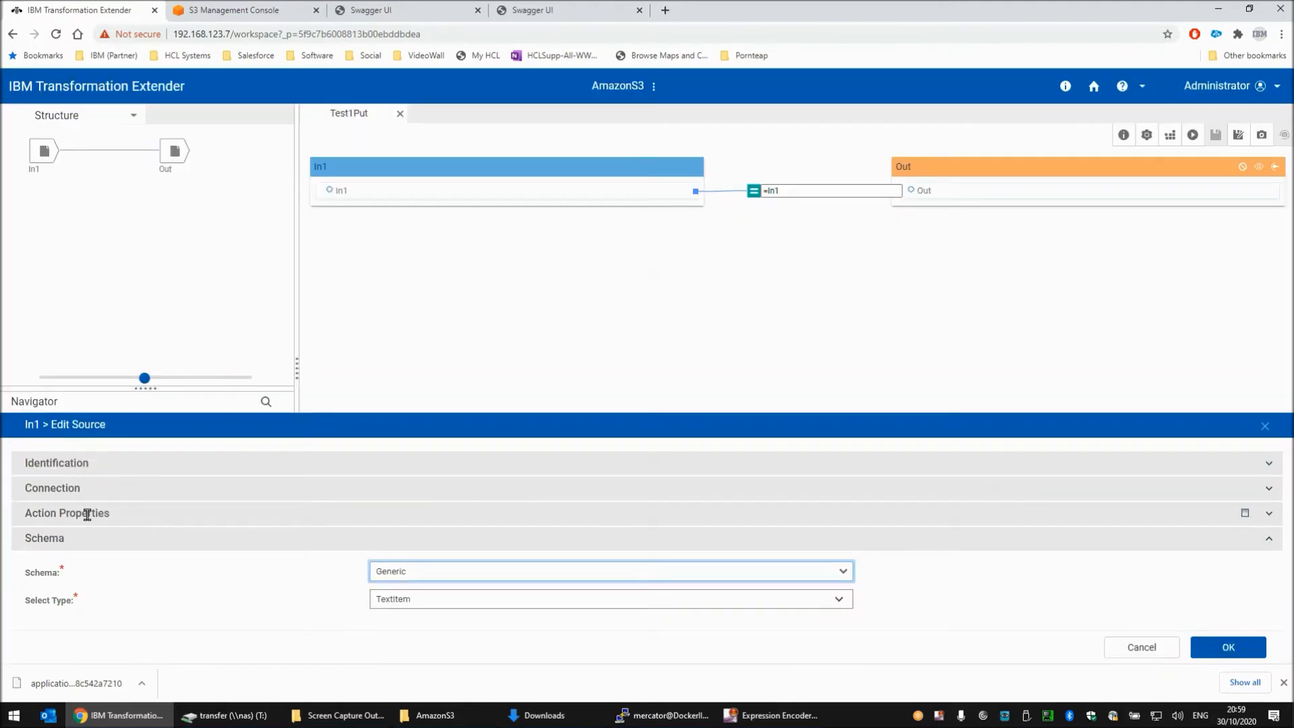
{"action": "left_click", "coordinate": [86, 513]}
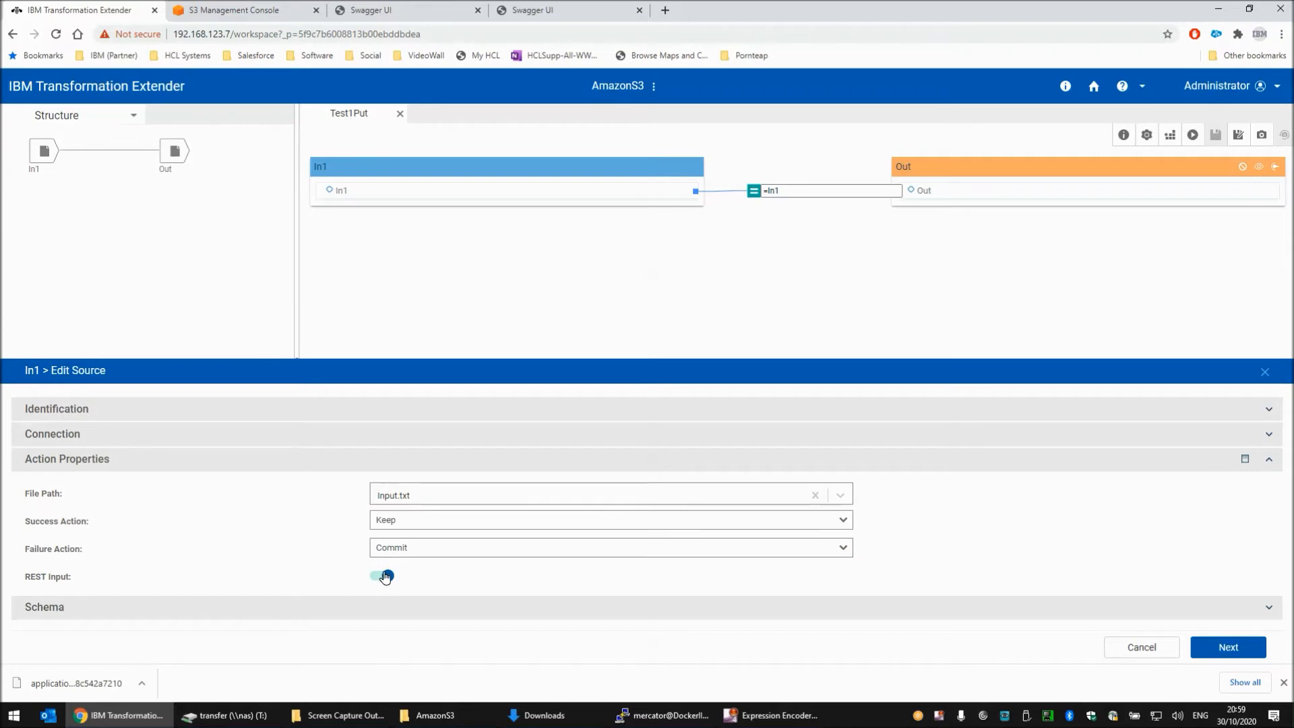
{"action": "left_click", "coordinate": [1154, 649]}
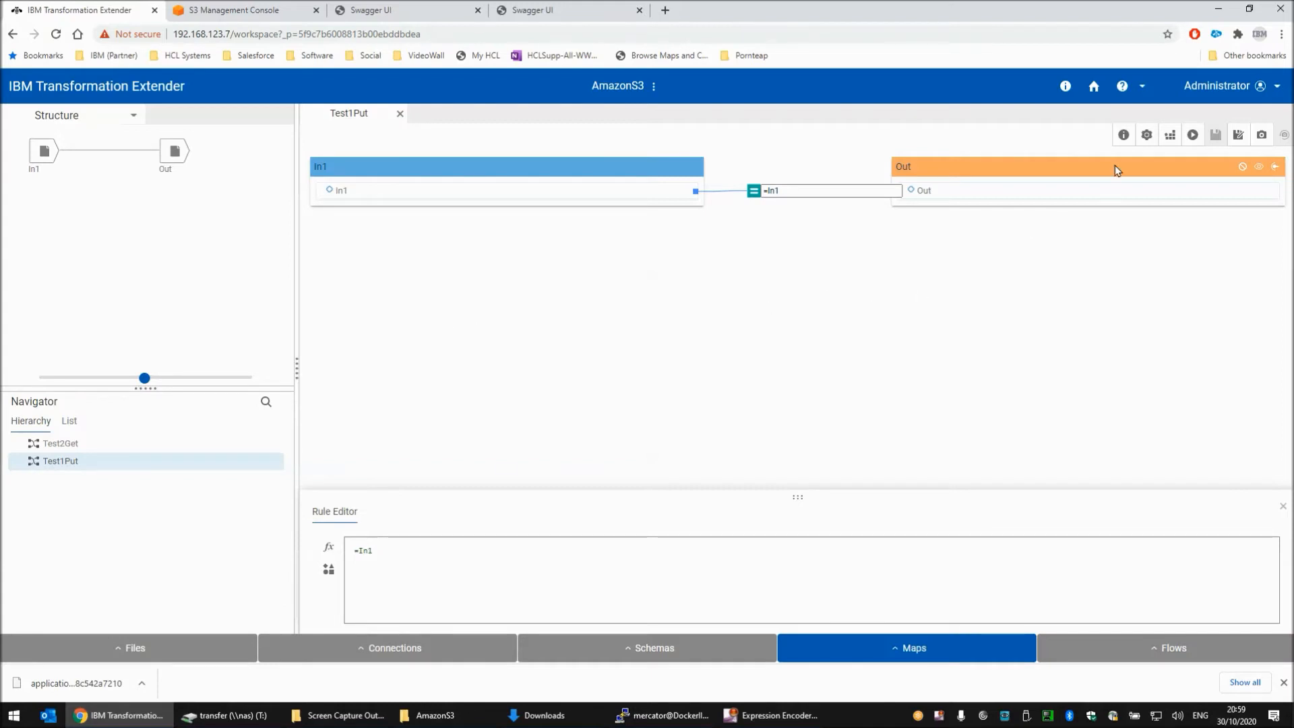
Check the objects of hcl.user.bucket.1 in the S3 console, then build and run the Test1Put map
{"action": "left_click", "coordinate": [222, 12]}
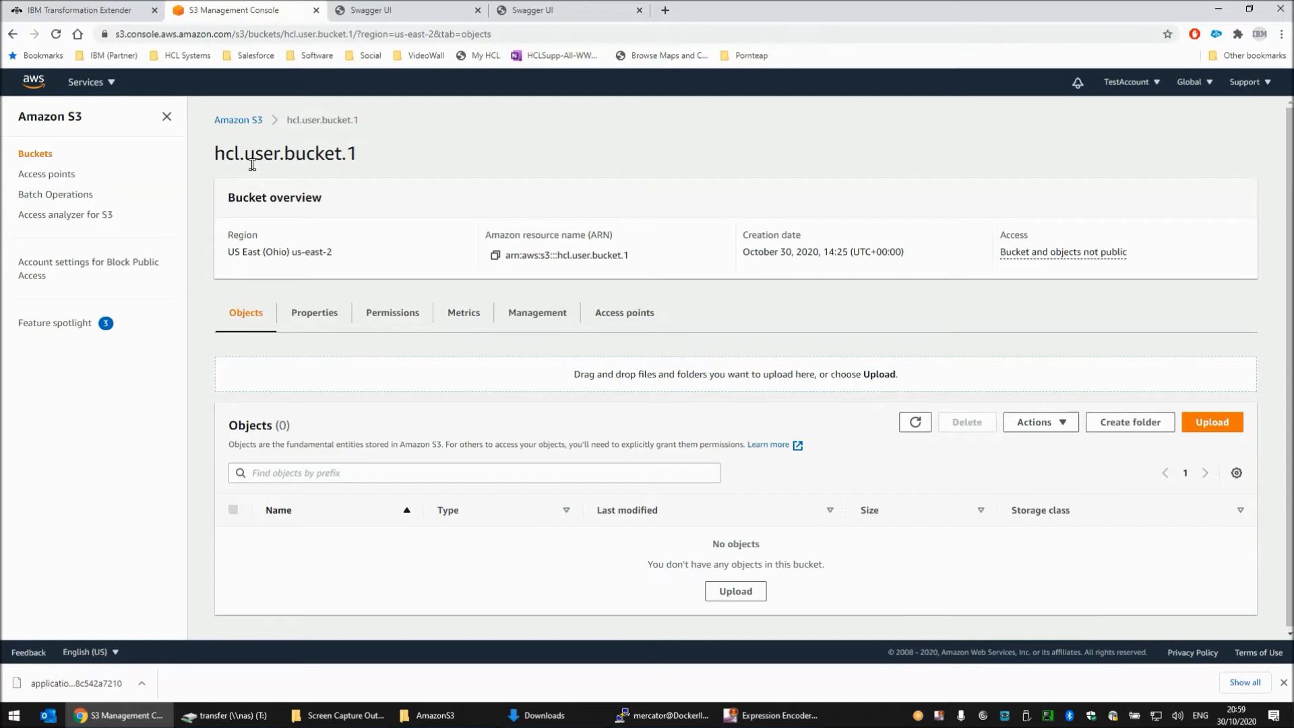
{"action": "left_click", "coordinate": [91, 15]}
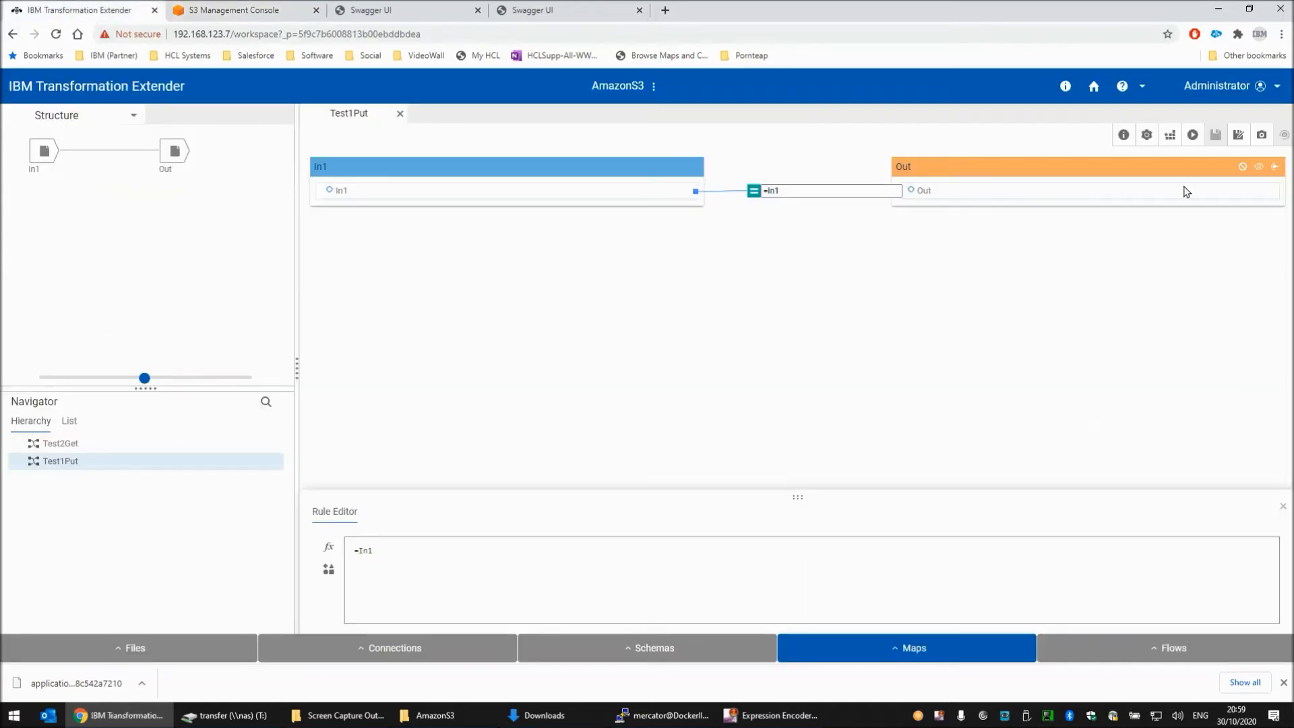
{"action": "left_click", "coordinate": [1177, 138]}
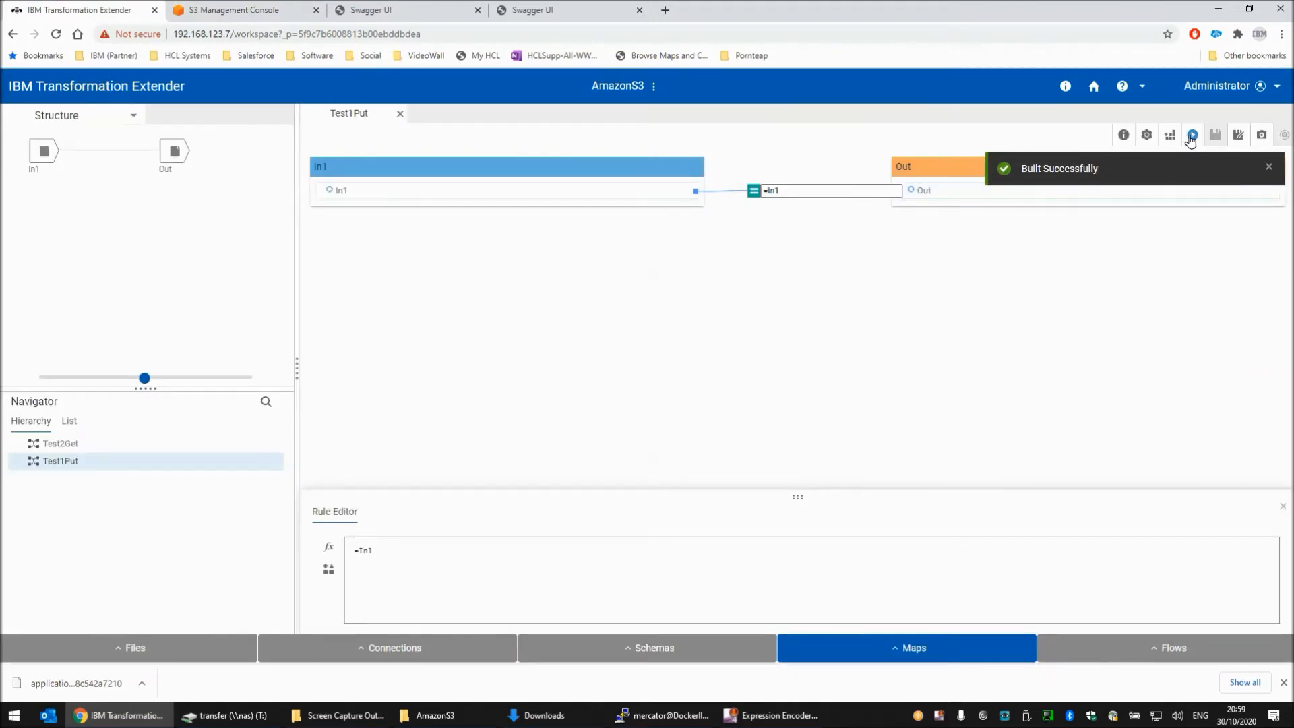
{"action": "left_click", "coordinate": [1192, 135]}
View the data that the Test1Put run read through the In1 source, then close the data window
{"action": "right_click", "coordinate": [44, 151]}
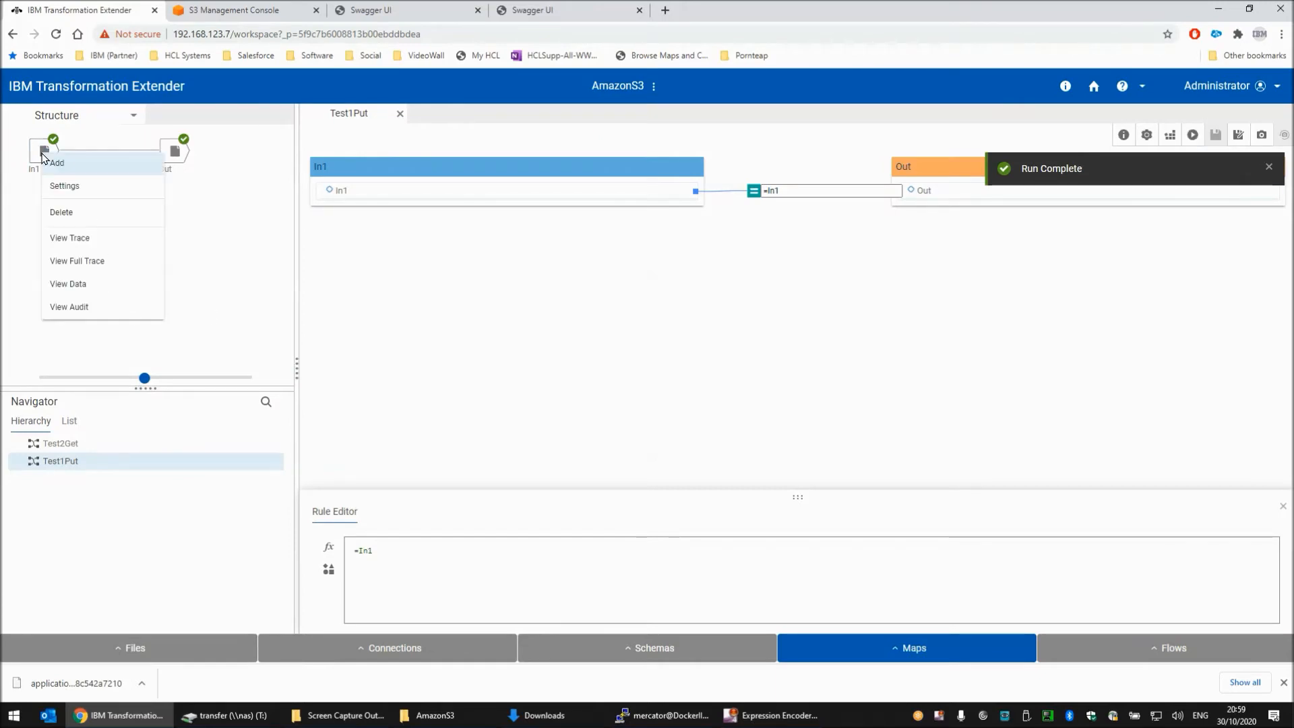
{"action": "left_click", "coordinate": [80, 286]}
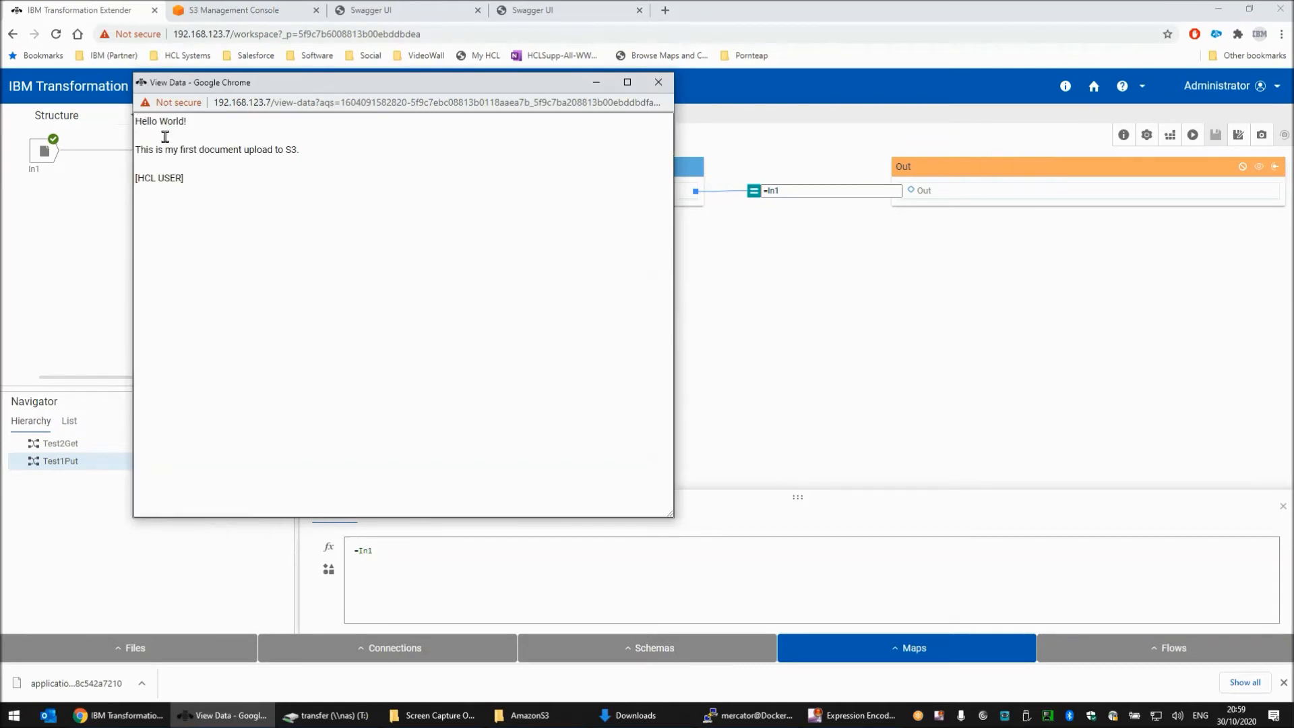
{"action": "left_click", "coordinate": [658, 82]}
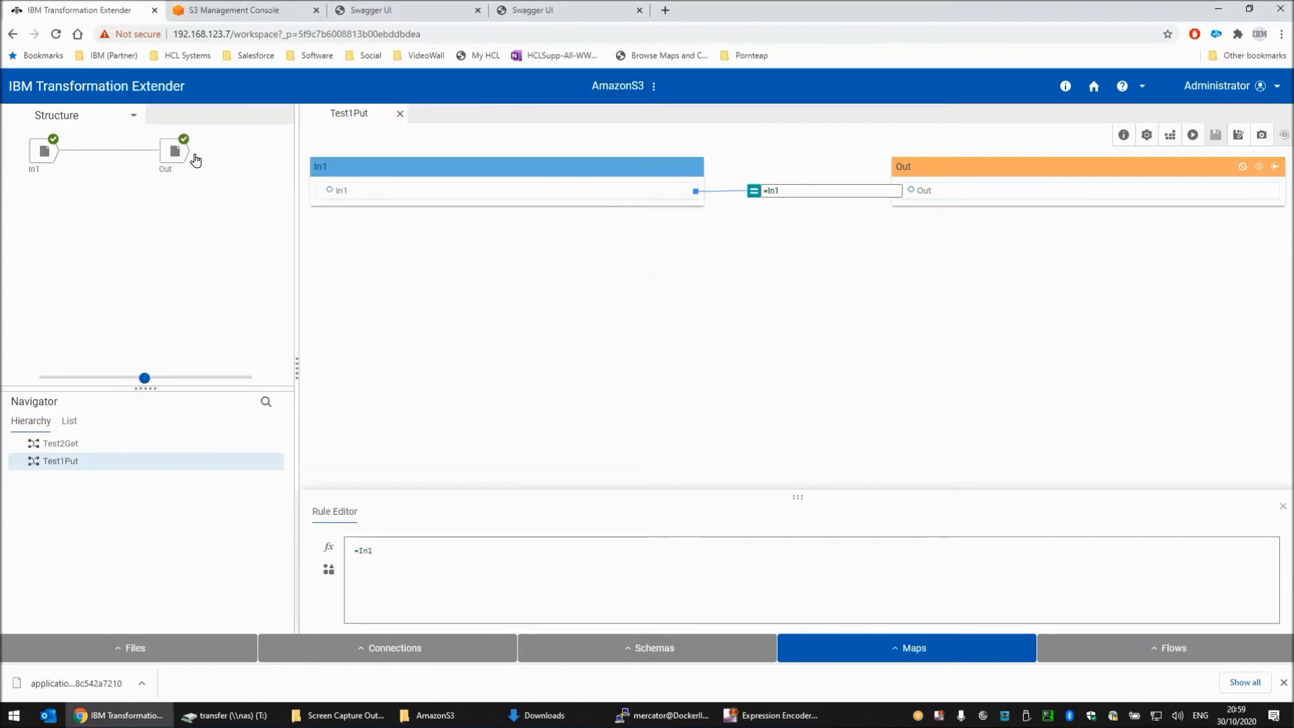
Reload the hcl.user.bucket.1 page in the S3 console to check its objects, then return to the Test1Put map
{"action": "left_click", "coordinate": [240, 11]}
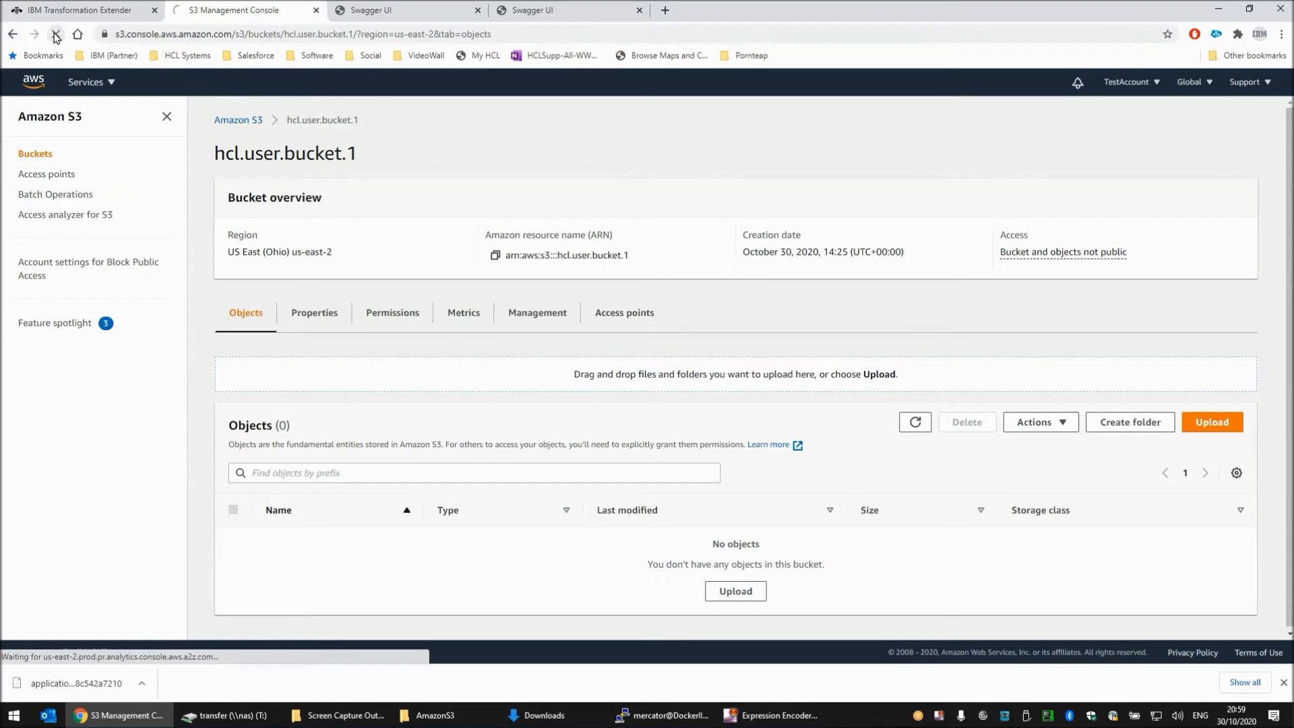
{"action": "left_click", "coordinate": [56, 36]}
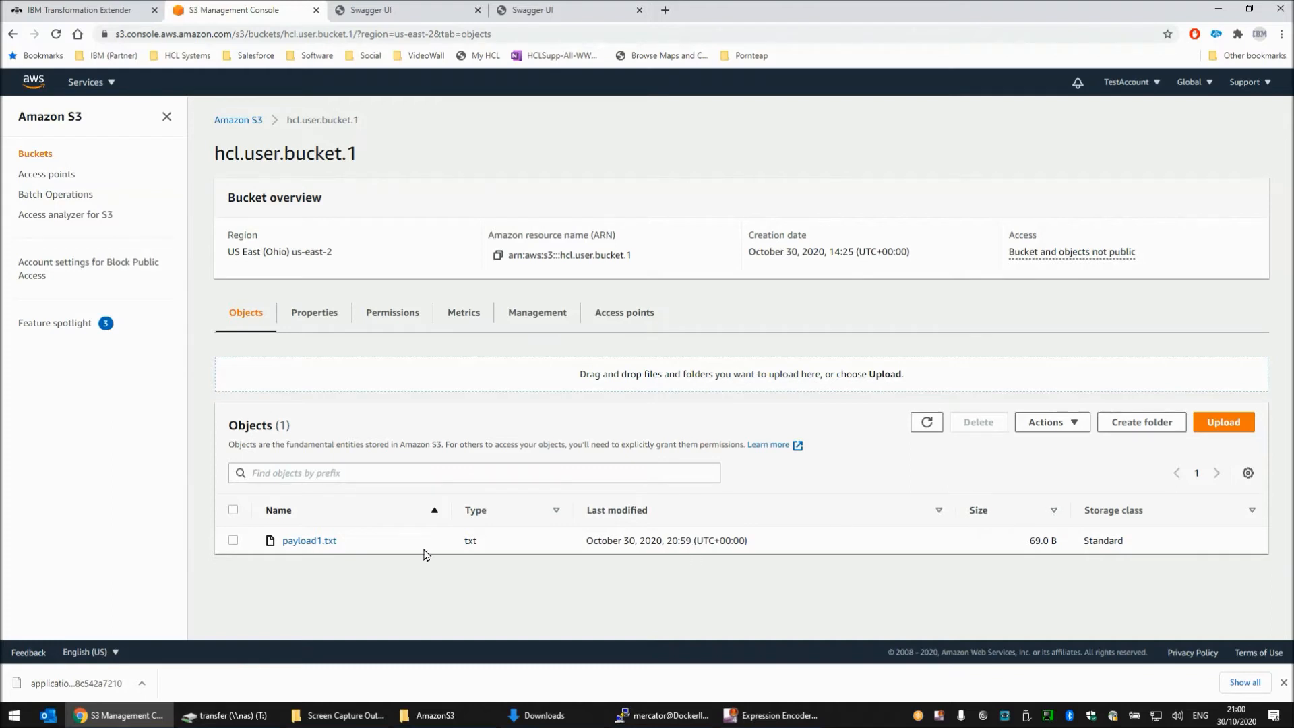
{"action": "left_click", "coordinate": [77, 13]}
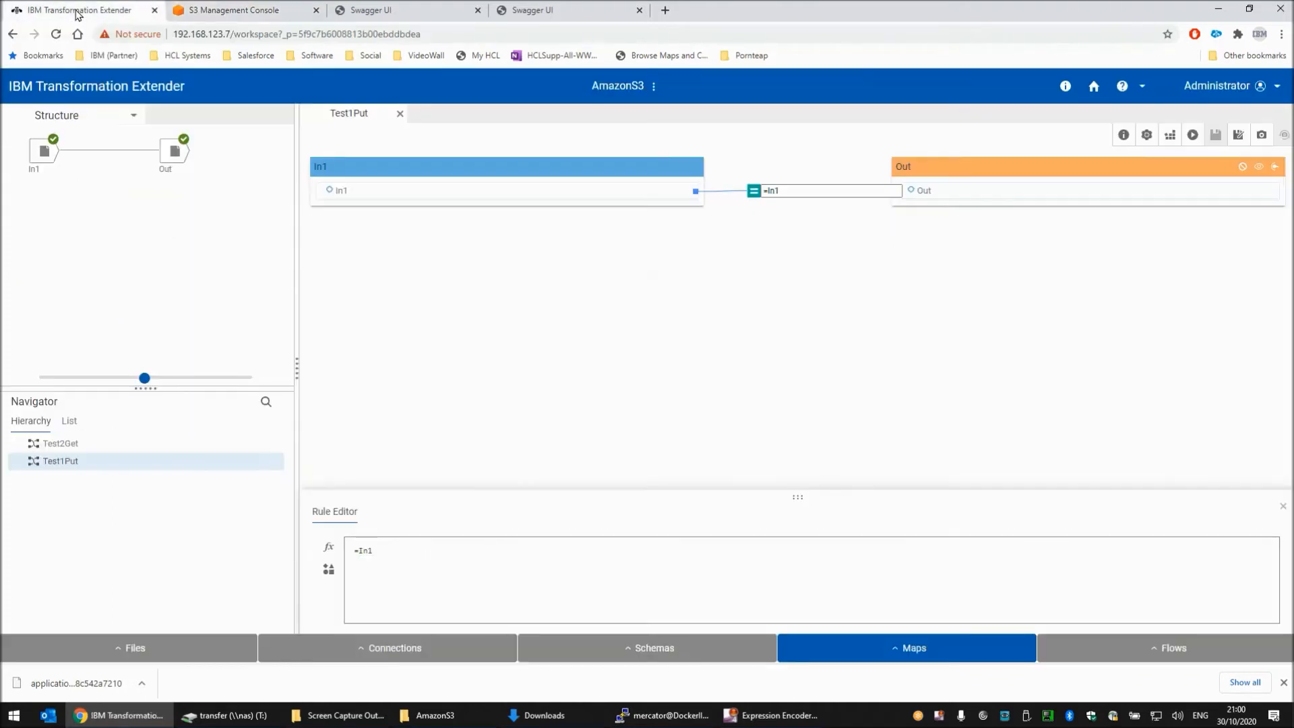
Close the Test1Put map, open the Test2Get map and add its In1 source to the mapping area
{"action": "left_click", "coordinate": [399, 113]}
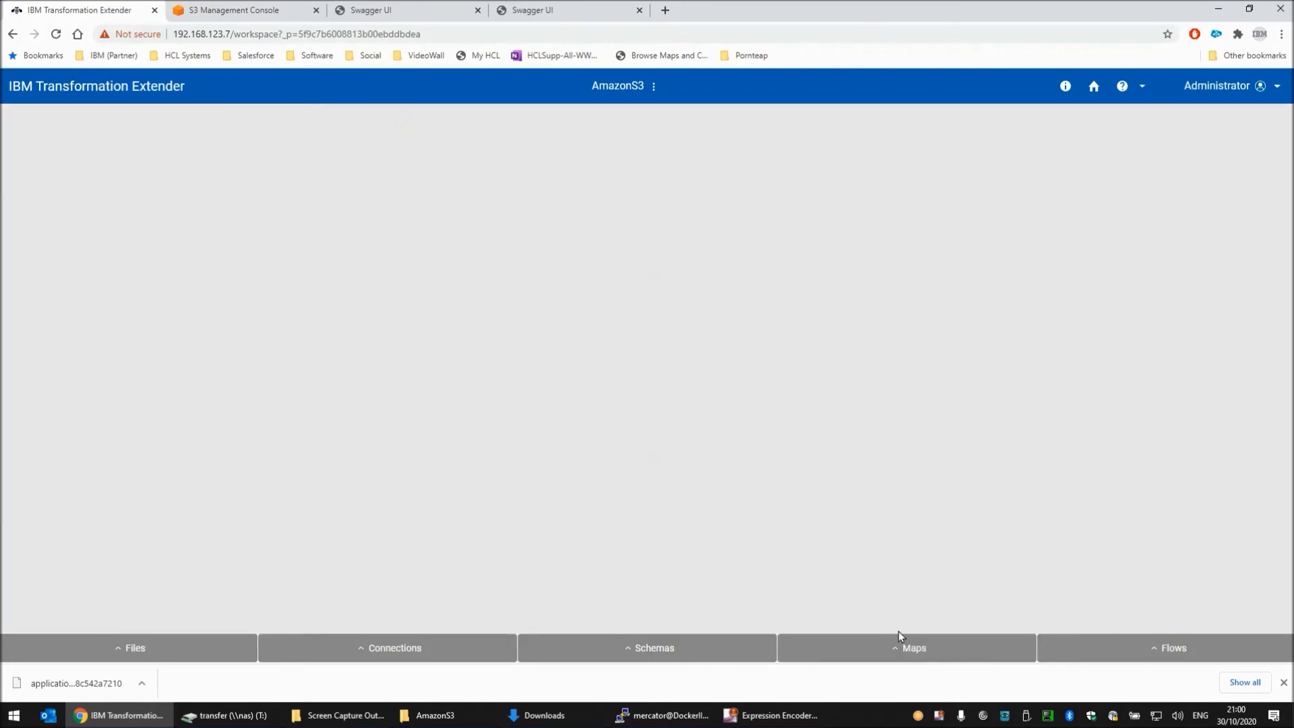
{"action": "left_click", "coordinate": [903, 646]}
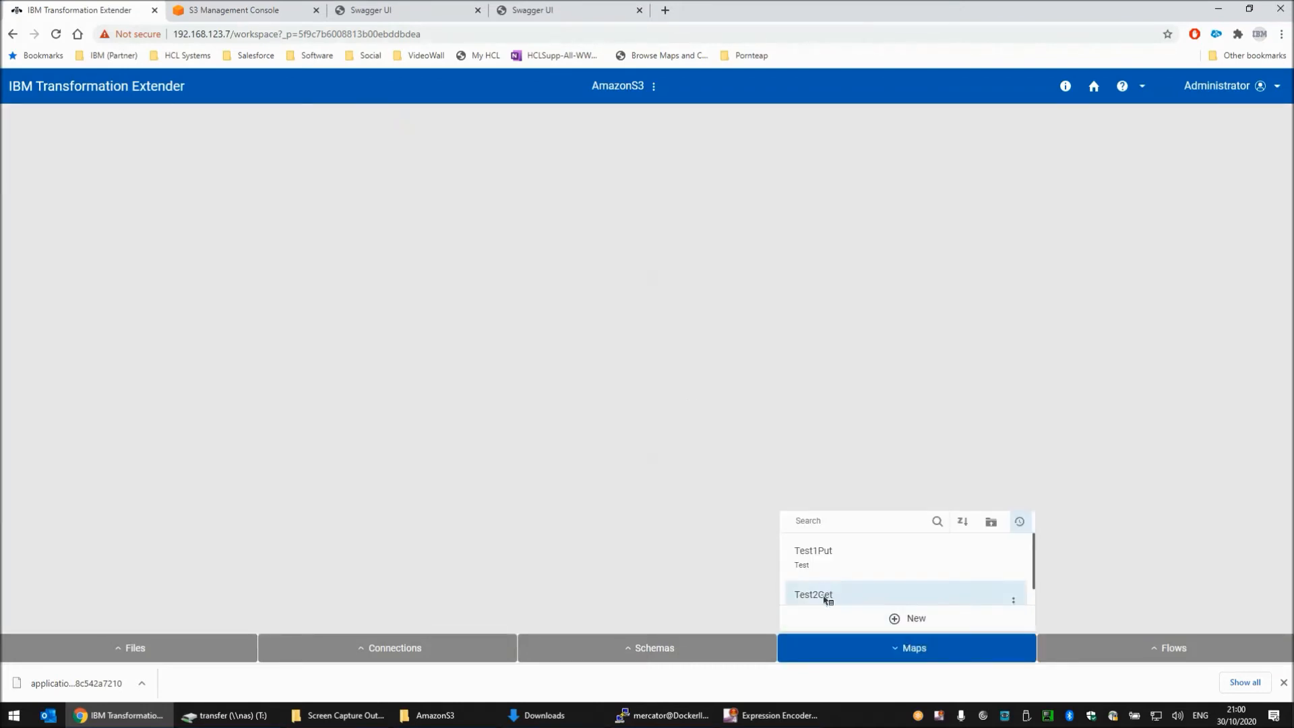
{"action": "left_click", "coordinate": [823, 596]}
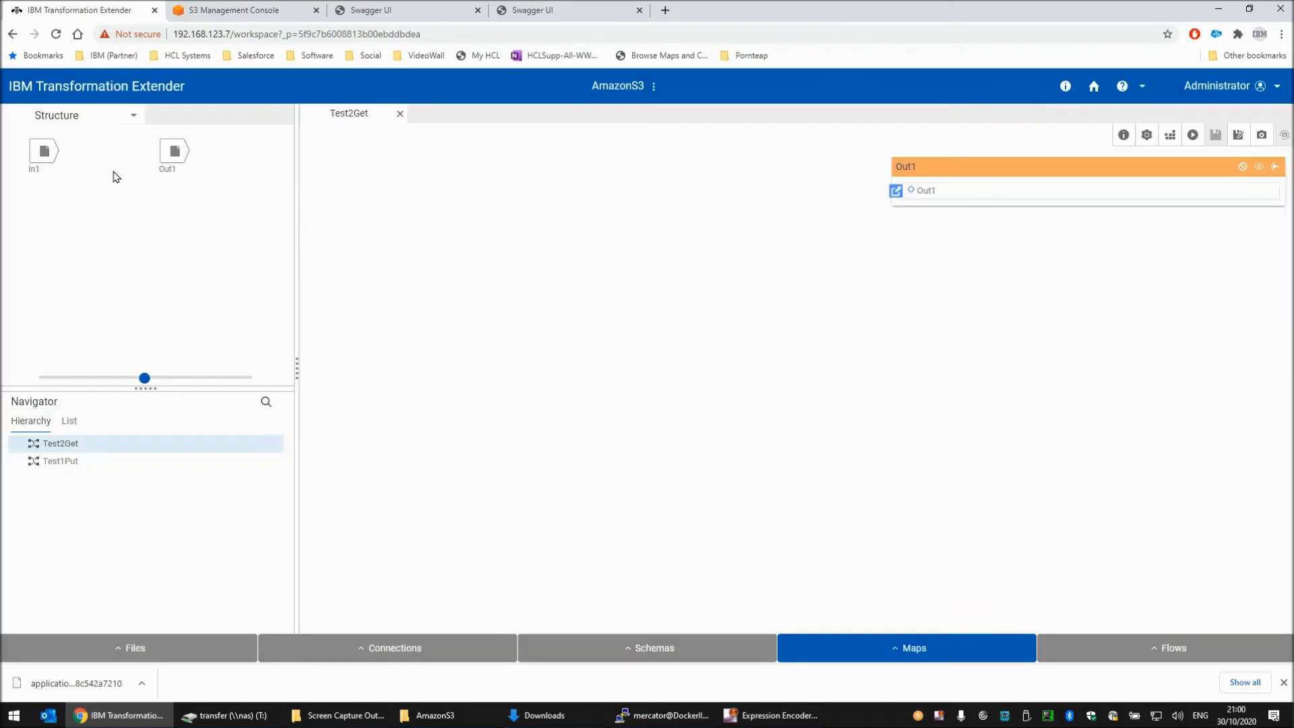
{"action": "right_click", "coordinate": [45, 155]}
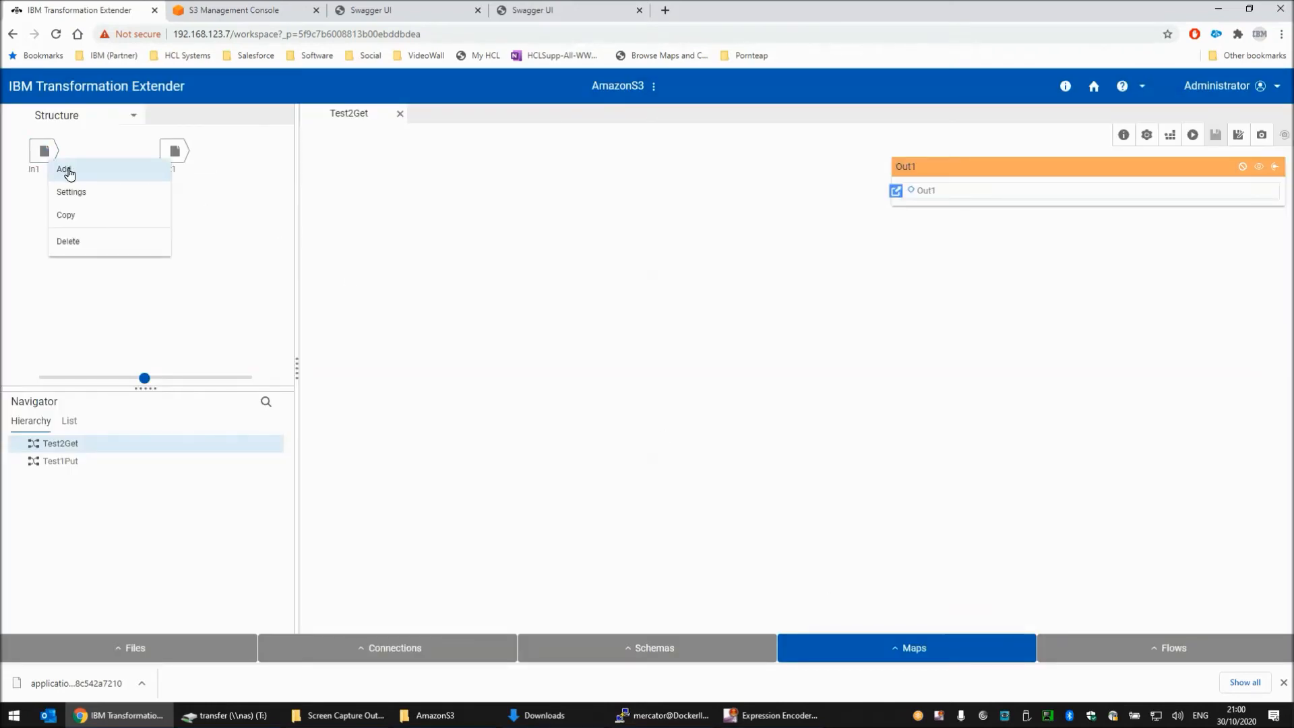
{"action": "left_click", "coordinate": [68, 173]}
Check the connection type and action properties of Test2Get's In1 source, then leave its settings unsaved
{"action": "right_click", "coordinate": [45, 161]}
{"action": "left_click", "coordinate": [66, 181]}
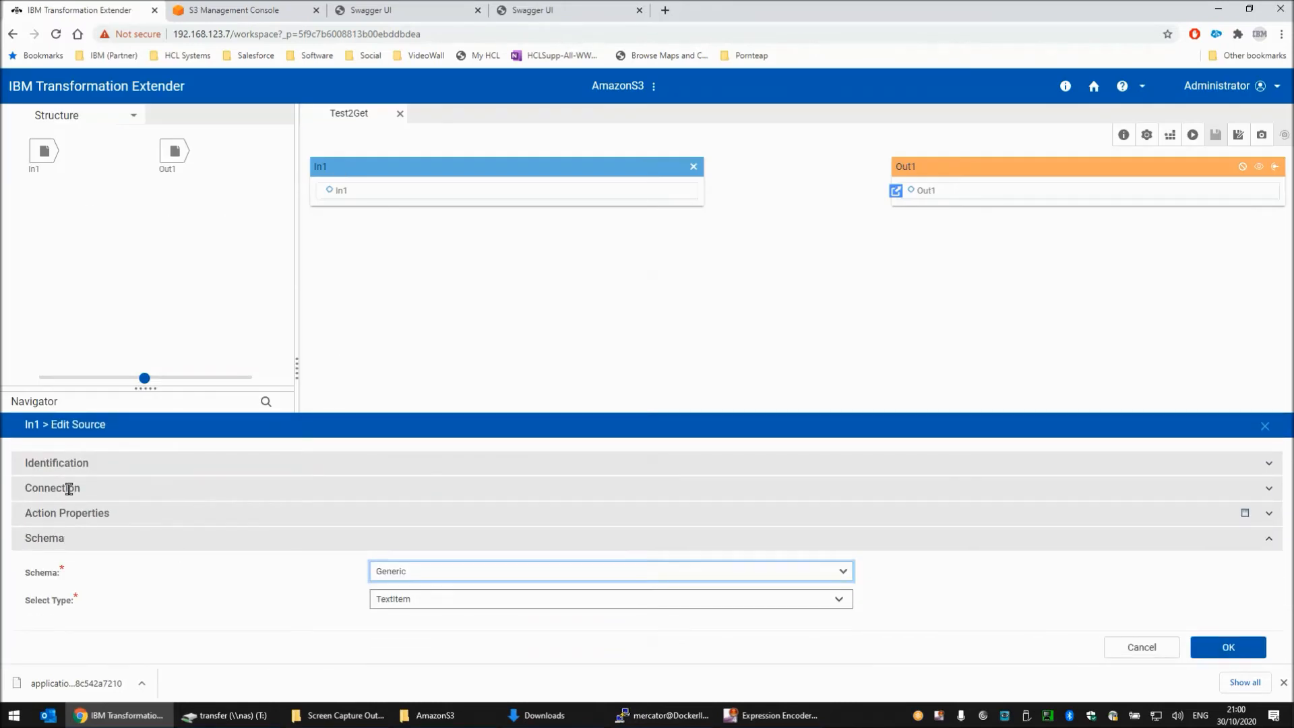
{"action": "left_click", "coordinate": [69, 489]}
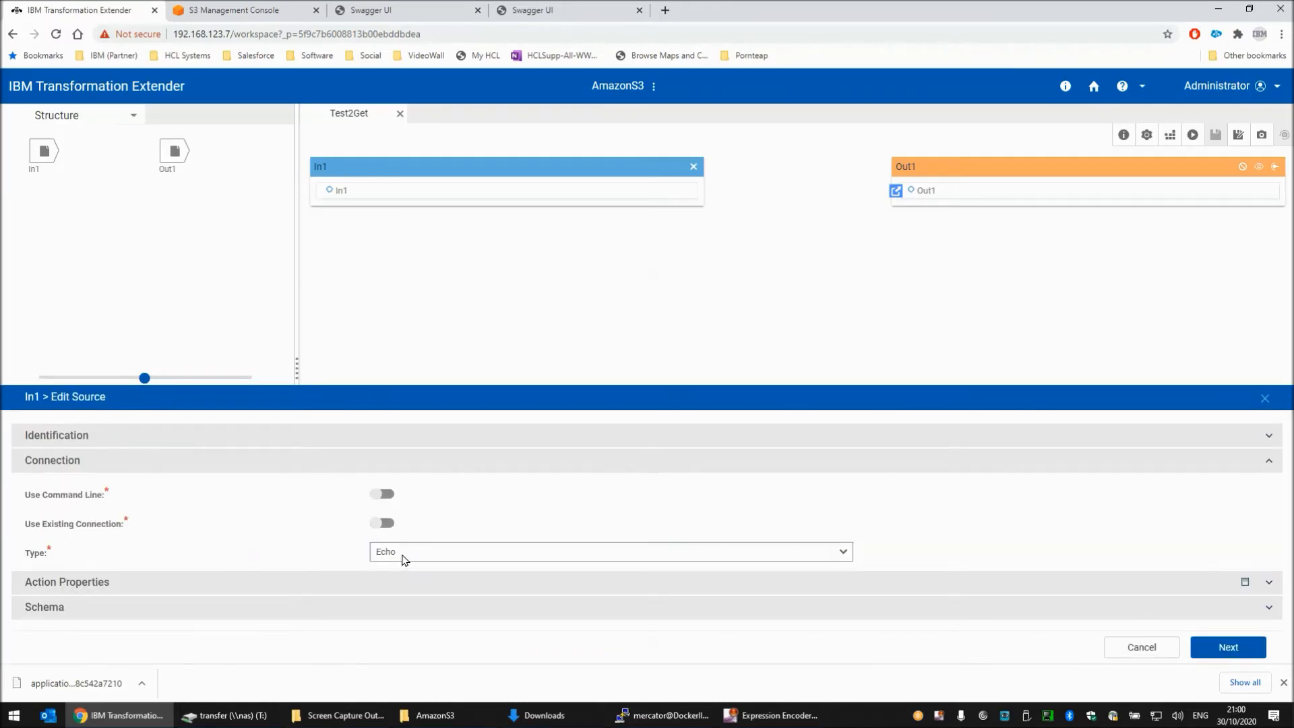
{"action": "left_click", "coordinate": [328, 582]}
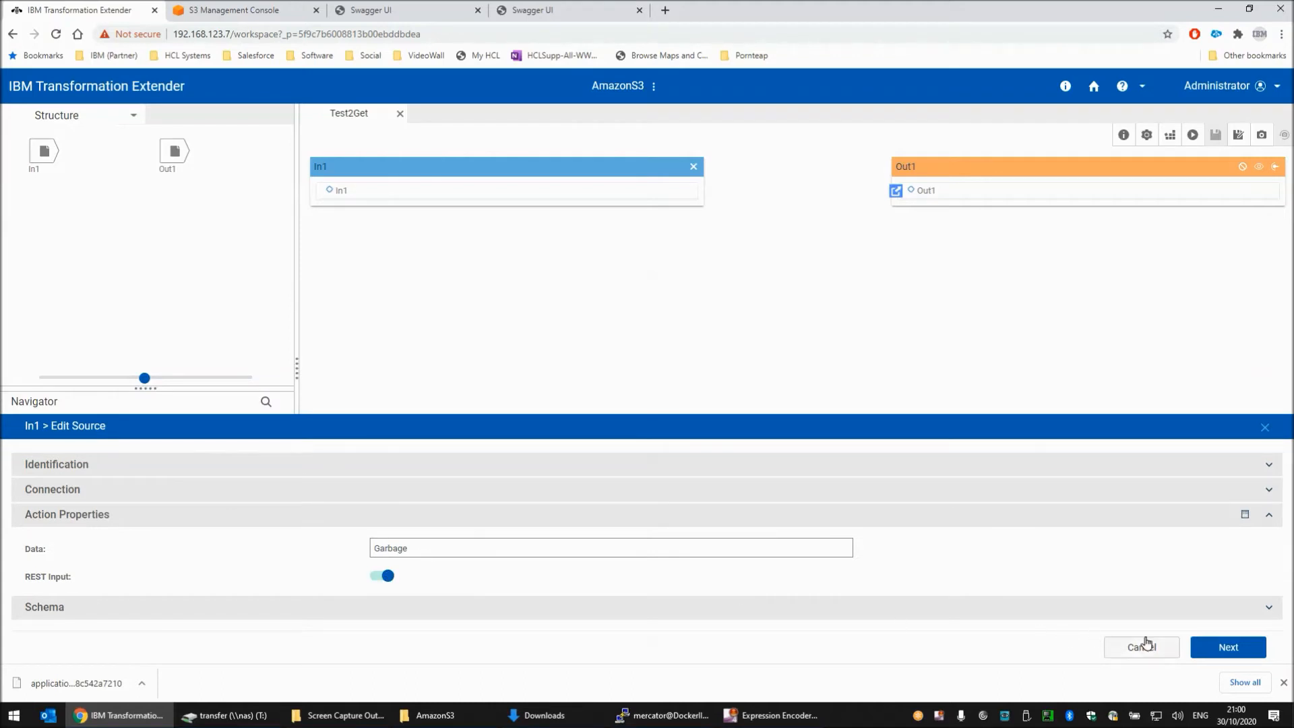
{"action": "left_click", "coordinate": [1265, 428]}
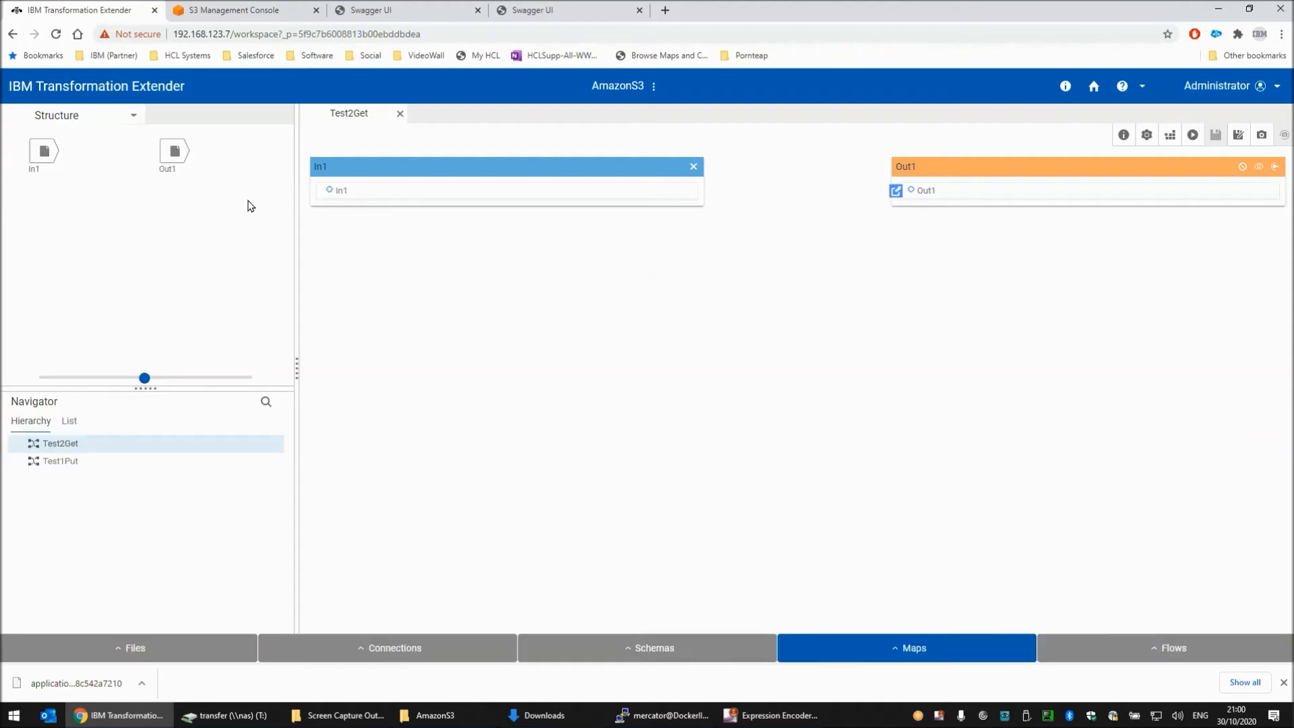
Examine the GET rule of the Out1 target and its REST Output setting, then leave the target settings unsaved
{"action": "left_click", "coordinate": [896, 192]}
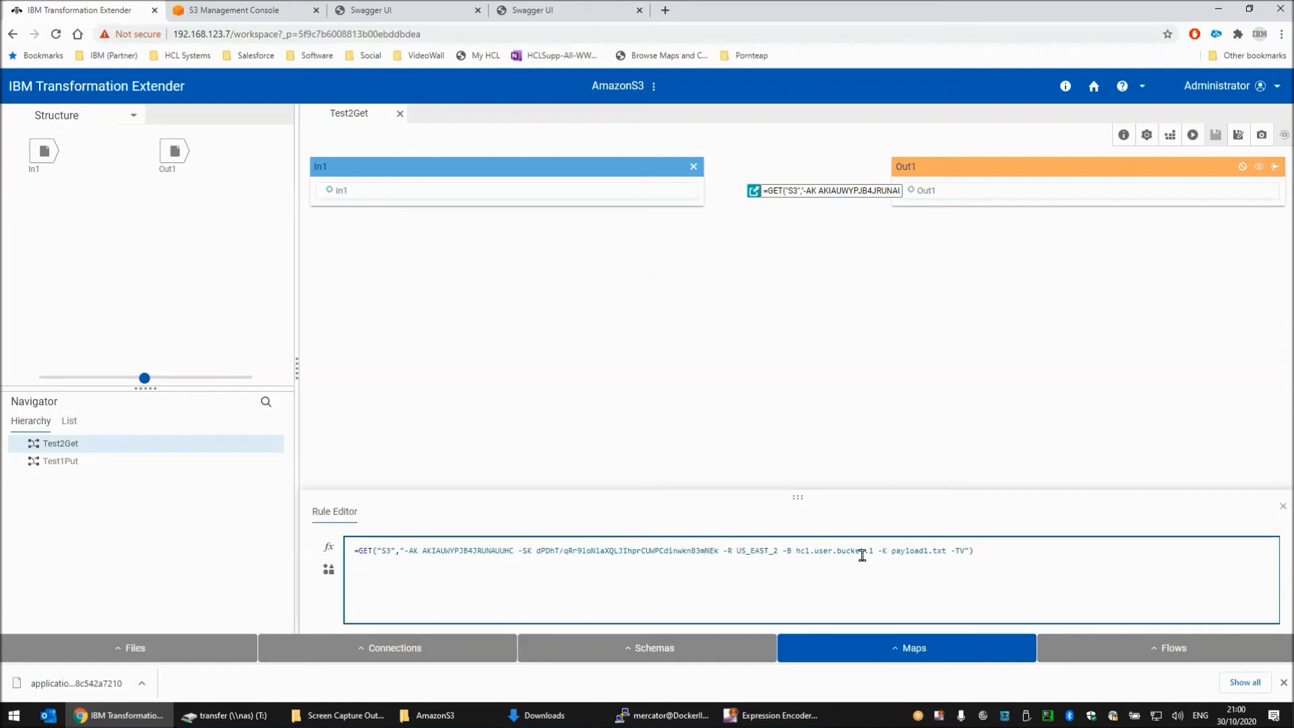
{"action": "left_click", "coordinate": [177, 157]}
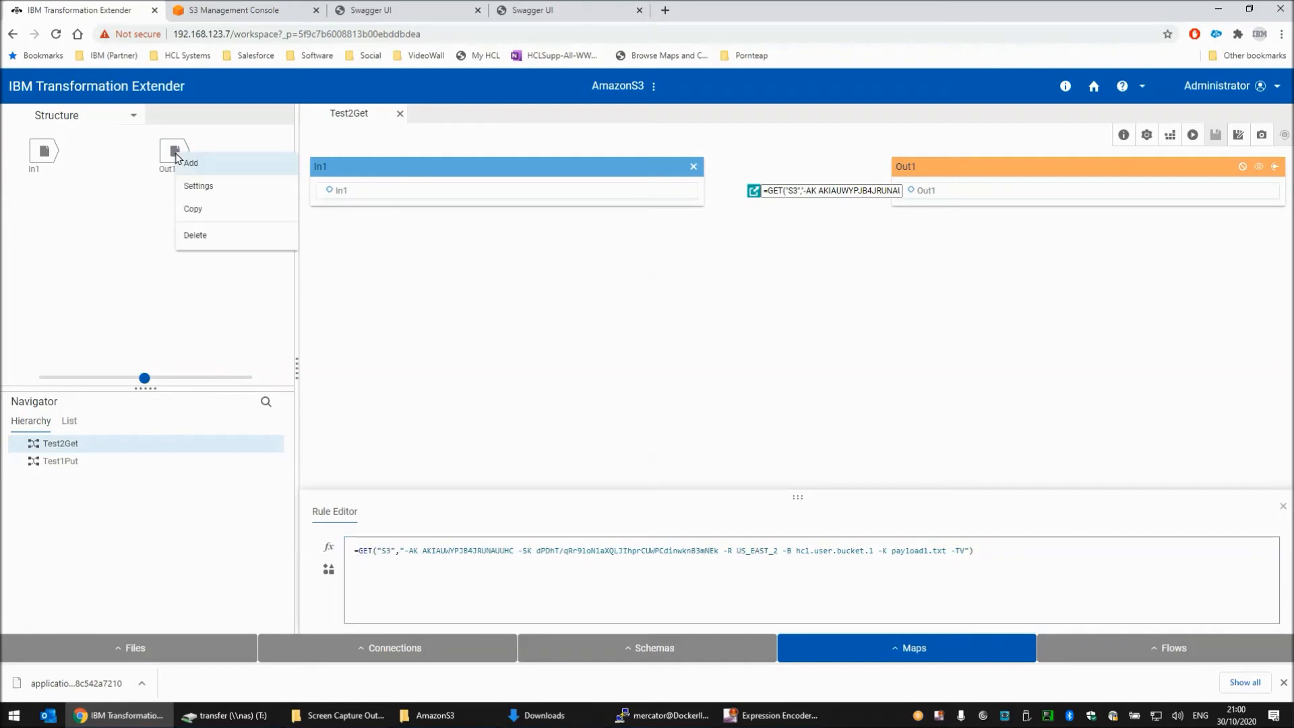
{"action": "left_click", "coordinate": [204, 190]}
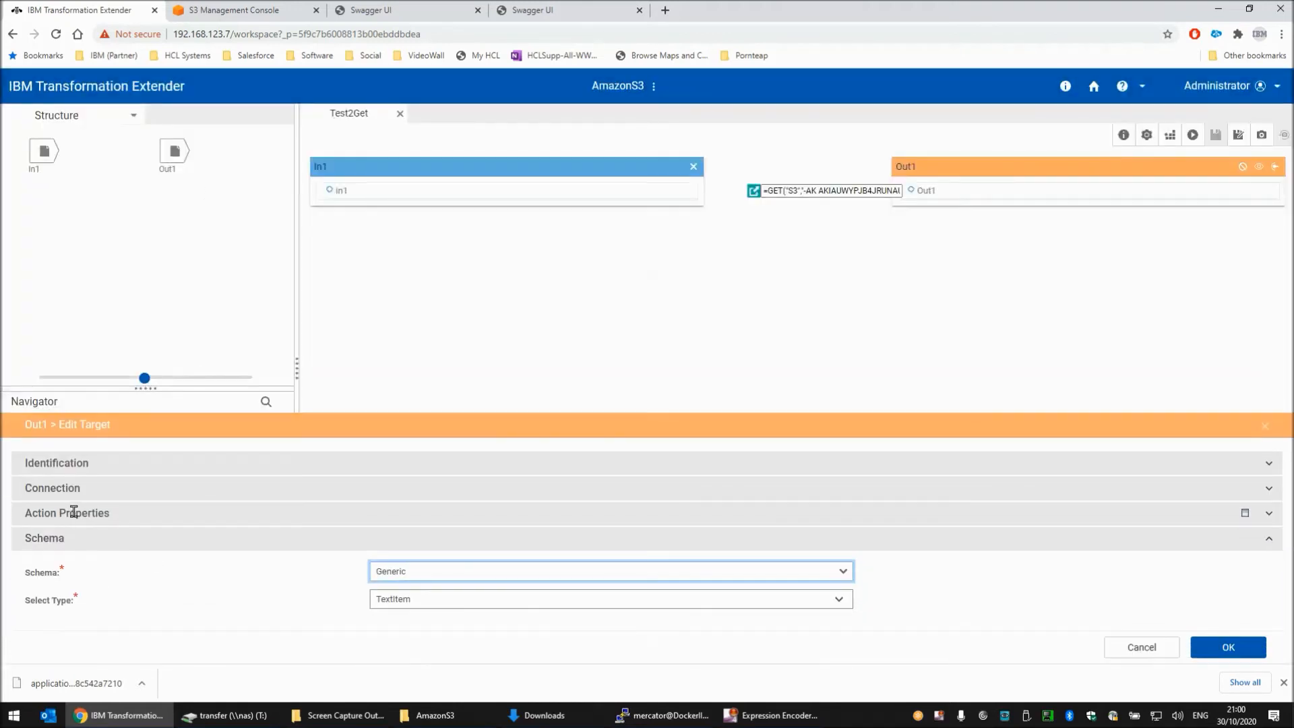
{"action": "left_click", "coordinate": [71, 514]}
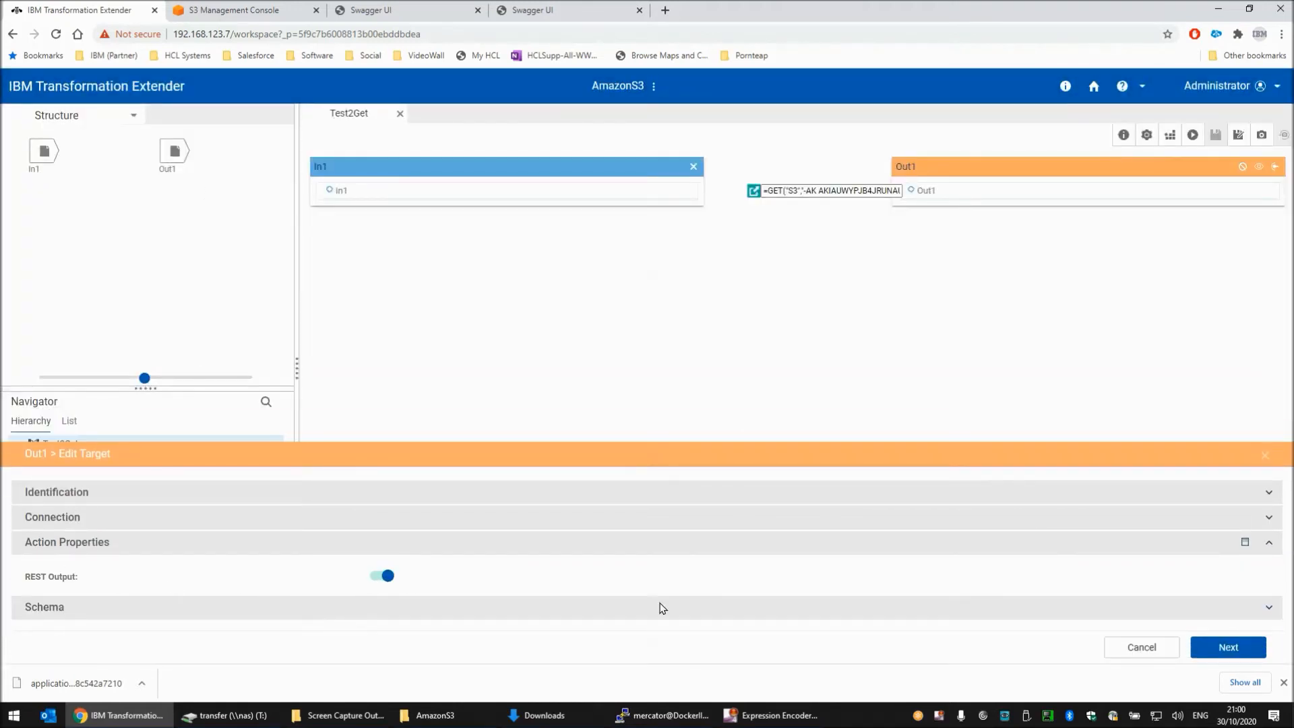
{"action": "left_click", "coordinate": [1139, 647]}
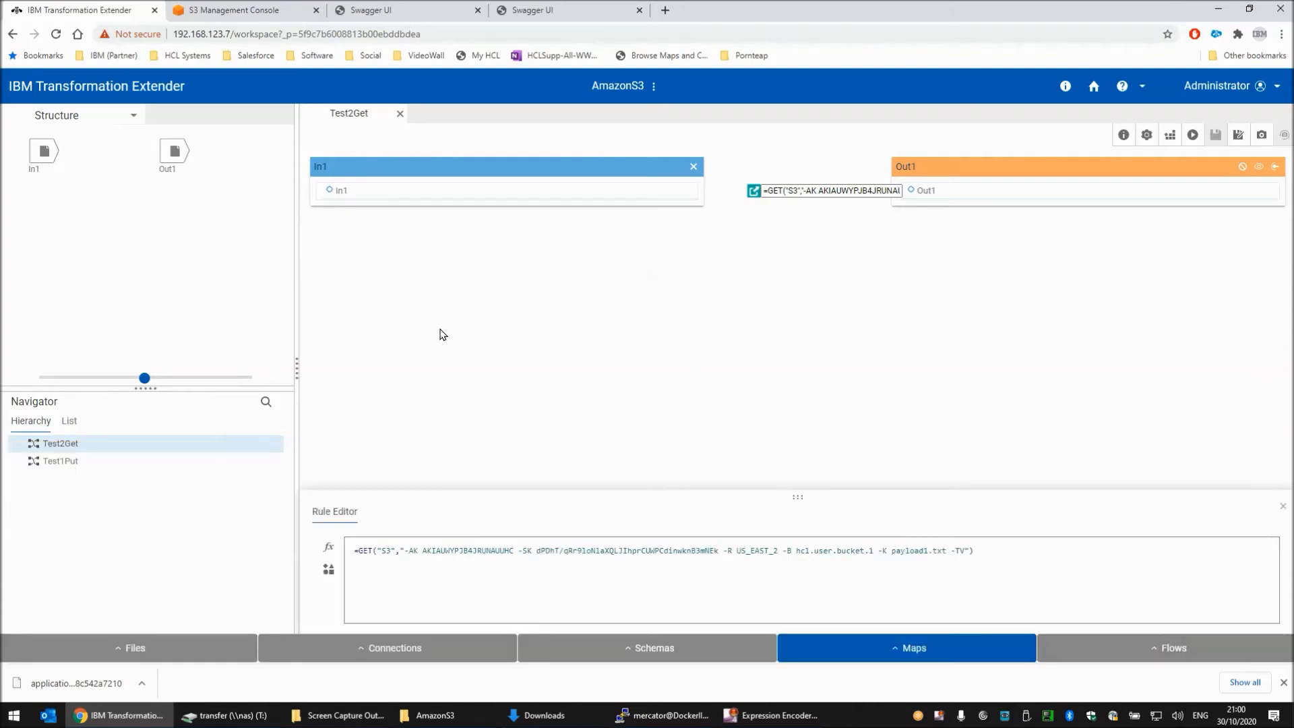
Build and run the Test2Get map, then view the In1 source's data and close the data window
{"action": "left_click", "coordinate": [1172, 137]}
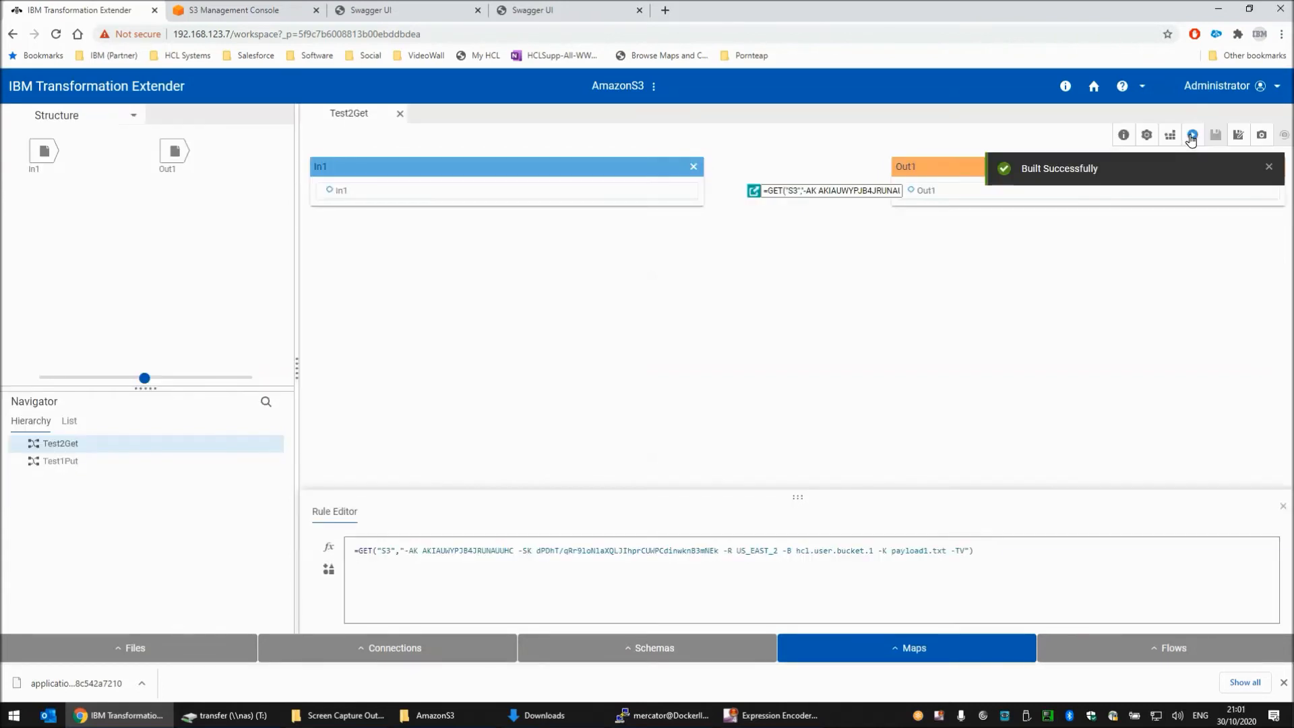
{"action": "left_click", "coordinate": [1192, 137]}
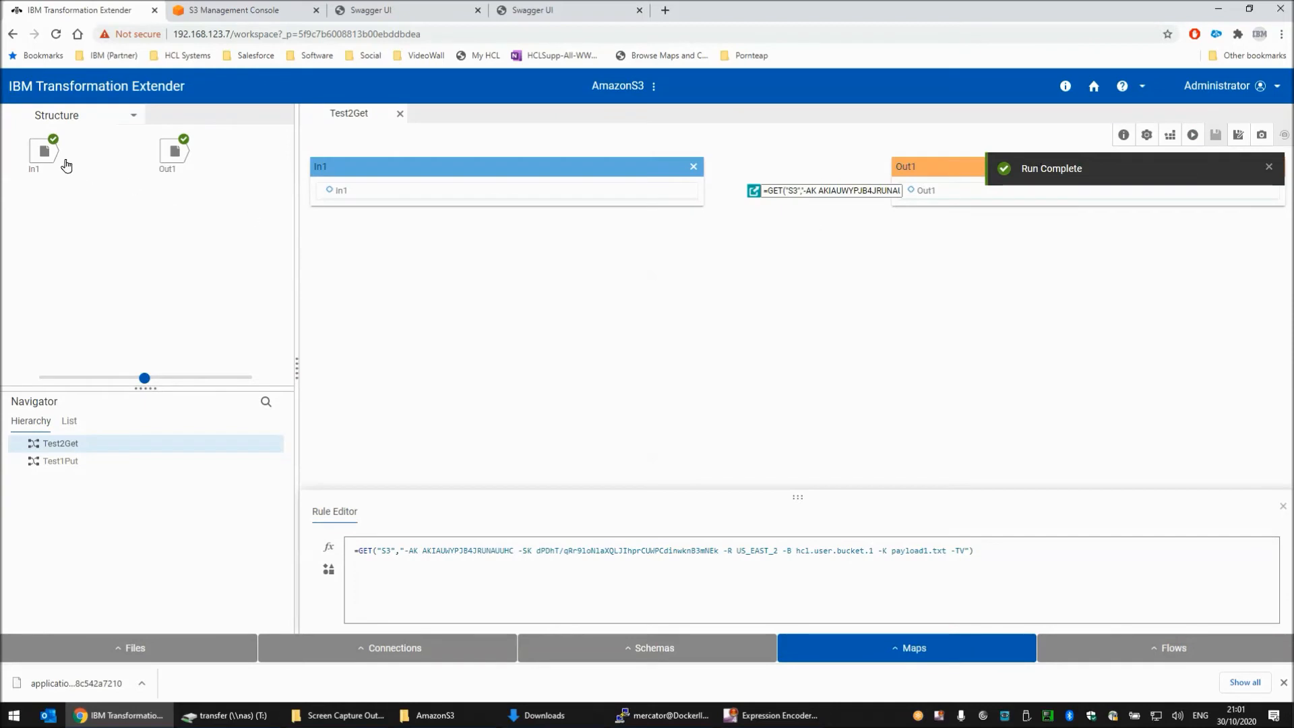
{"action": "left_click", "coordinate": [50, 156]}
{"action": "left_click", "coordinate": [86, 279]}
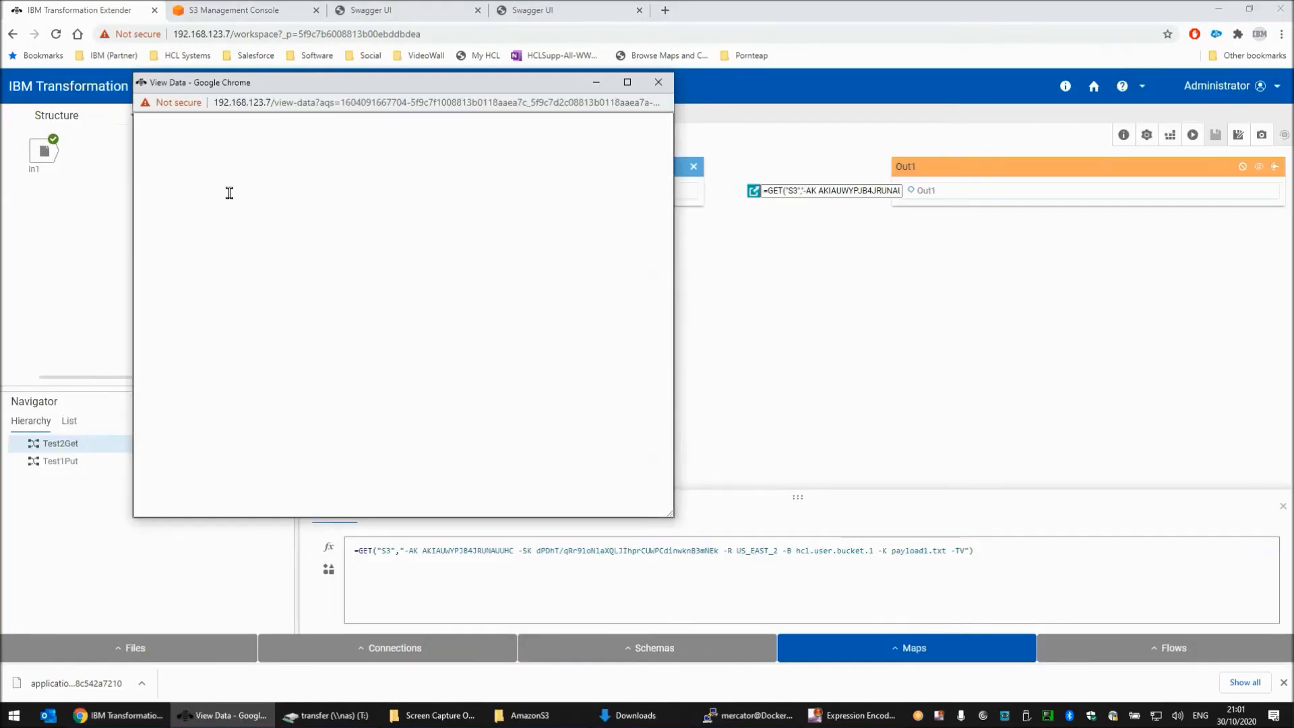
{"action": "left_click", "coordinate": [659, 82]}
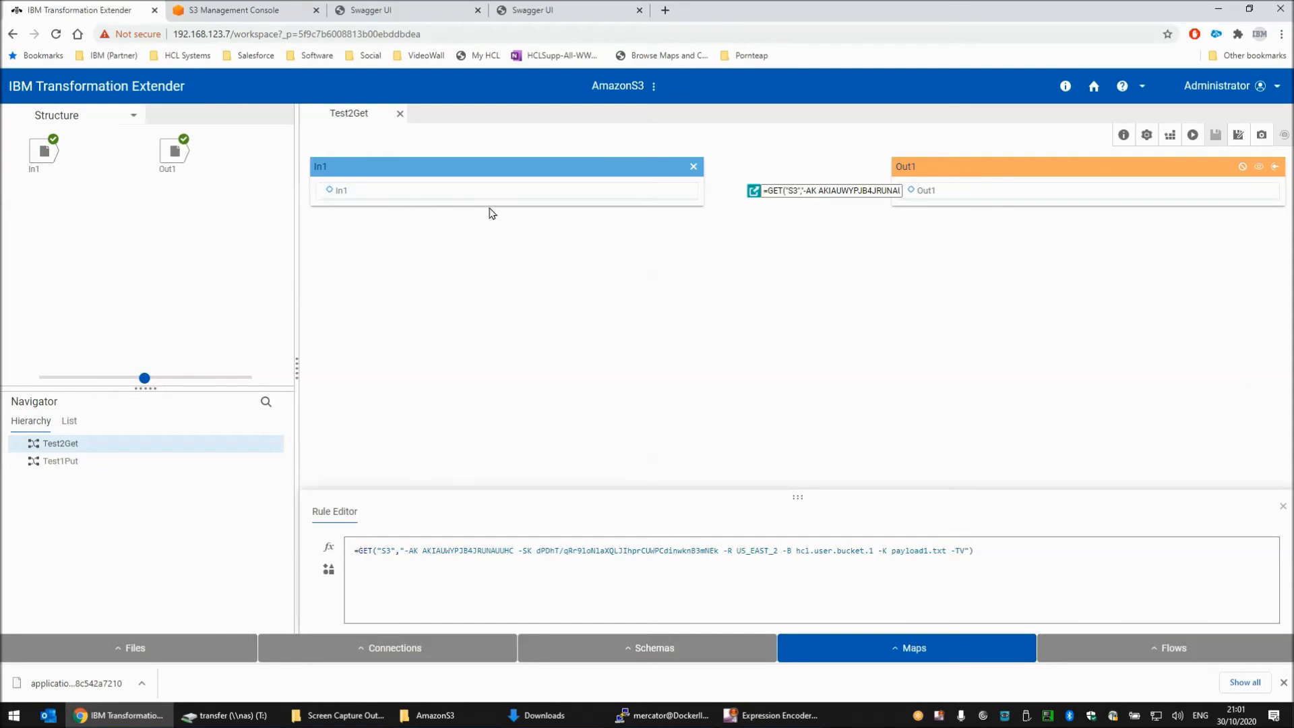
View the data that the Test2Get run returned in the Out1 target, then close the data window
{"action": "right_click", "coordinate": [177, 156]}
{"action": "left_click", "coordinate": [207, 283]}
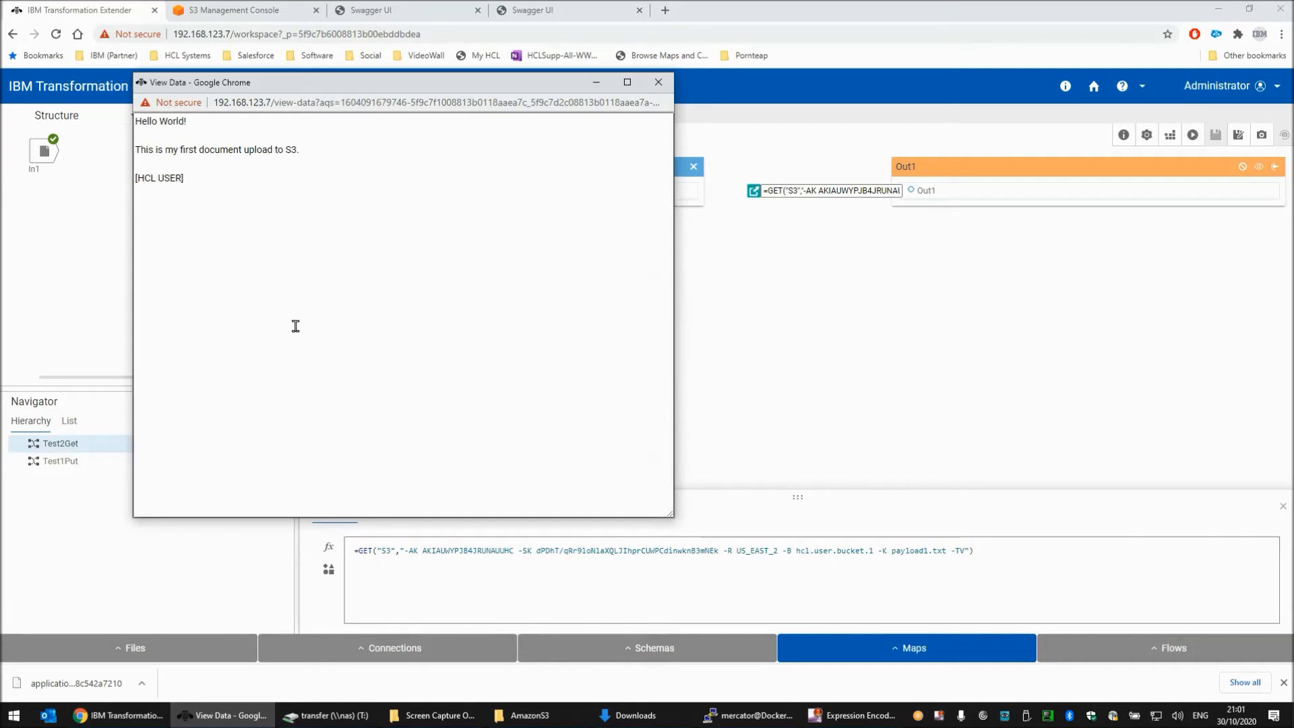
{"action": "left_click", "coordinate": [659, 82]}
Delete payload1.txt from hcl.user.bucket.1 in the S3 console, confirming with "permanently delete", and return to the bucket's objects
{"action": "left_click", "coordinate": [231, 12]}
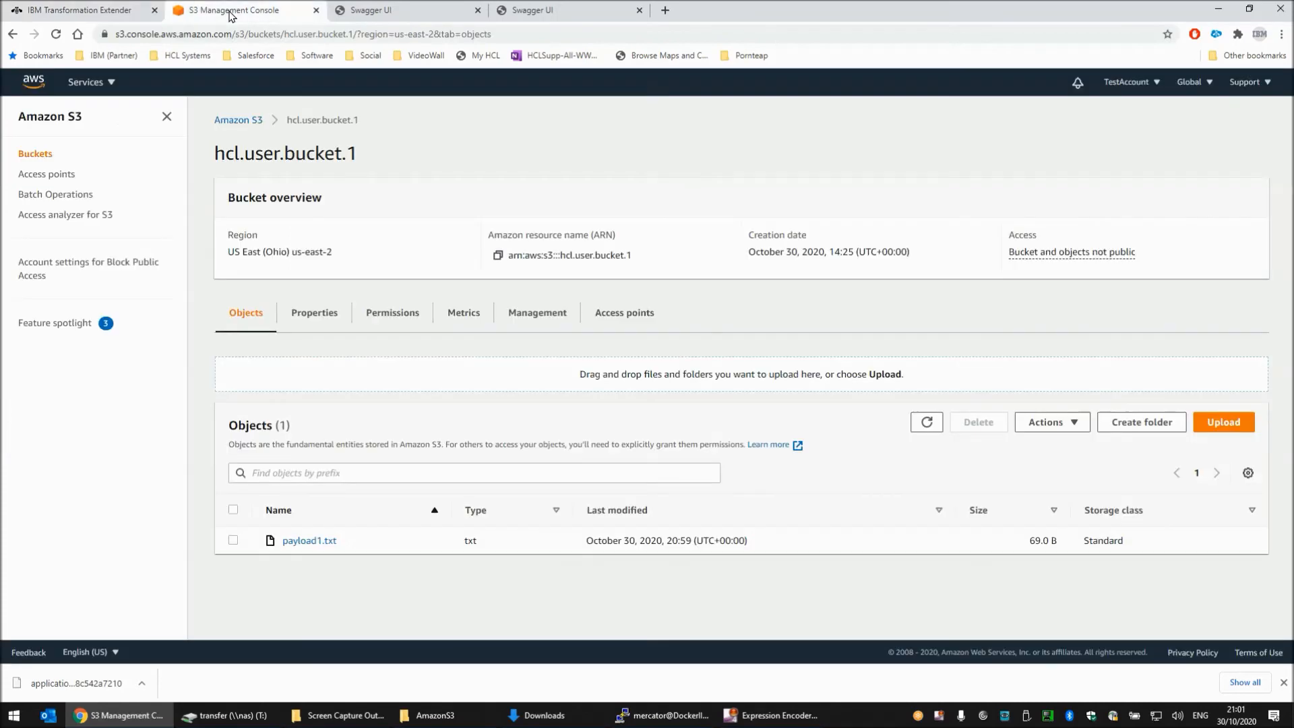
{"action": "left_click", "coordinate": [233, 540]}
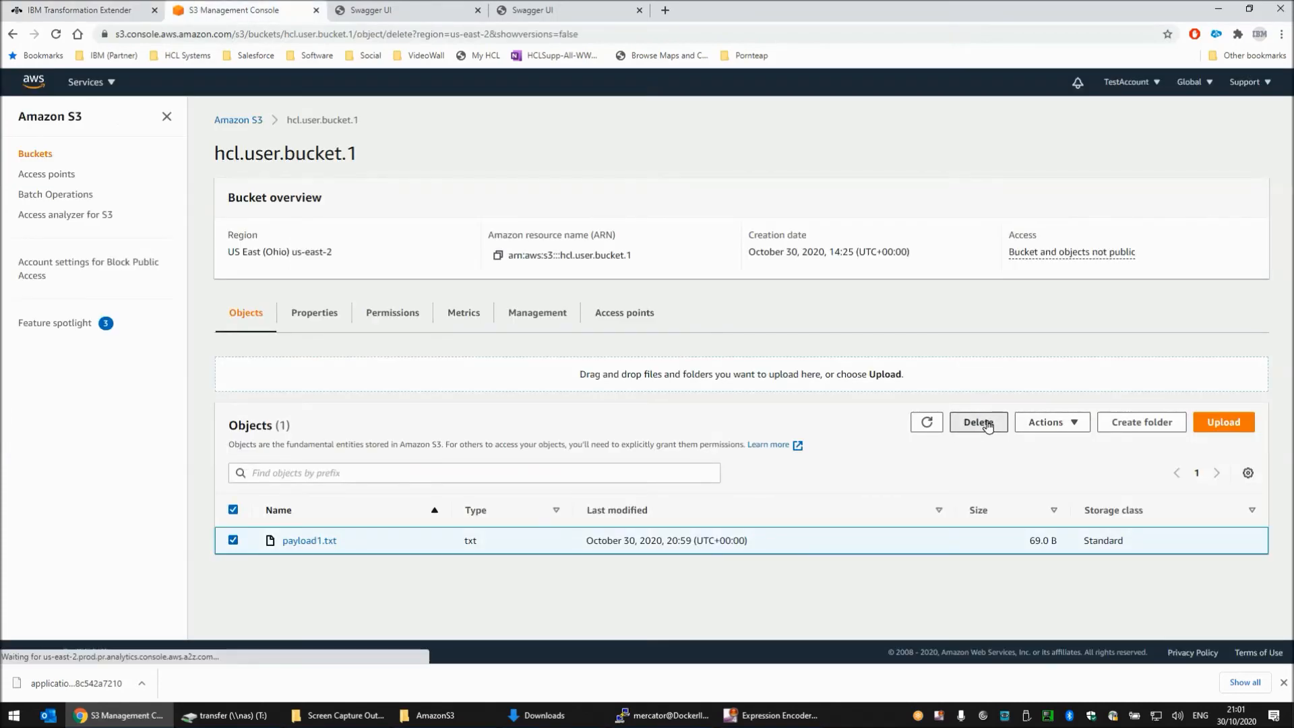
{"action": "left_click", "coordinate": [980, 422]}
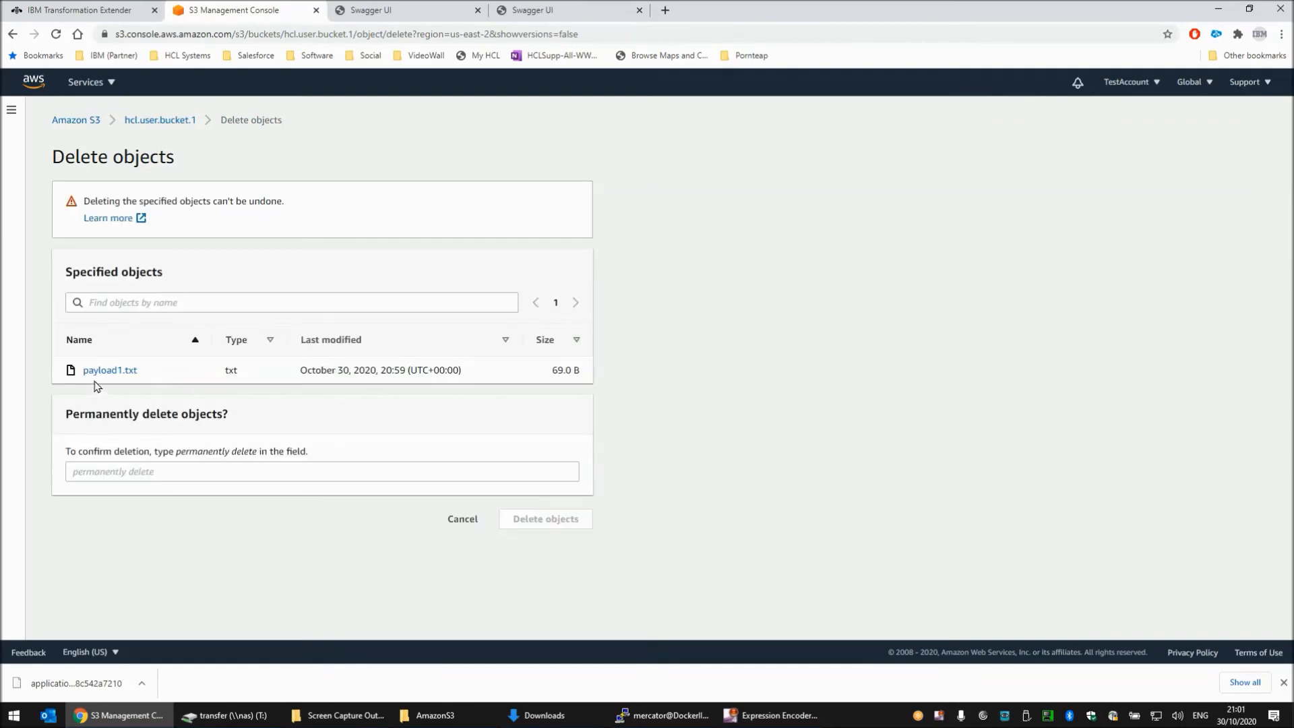
{"action": "left_click", "coordinate": [132, 471]}
{"action": "type", "text": "permanently"}
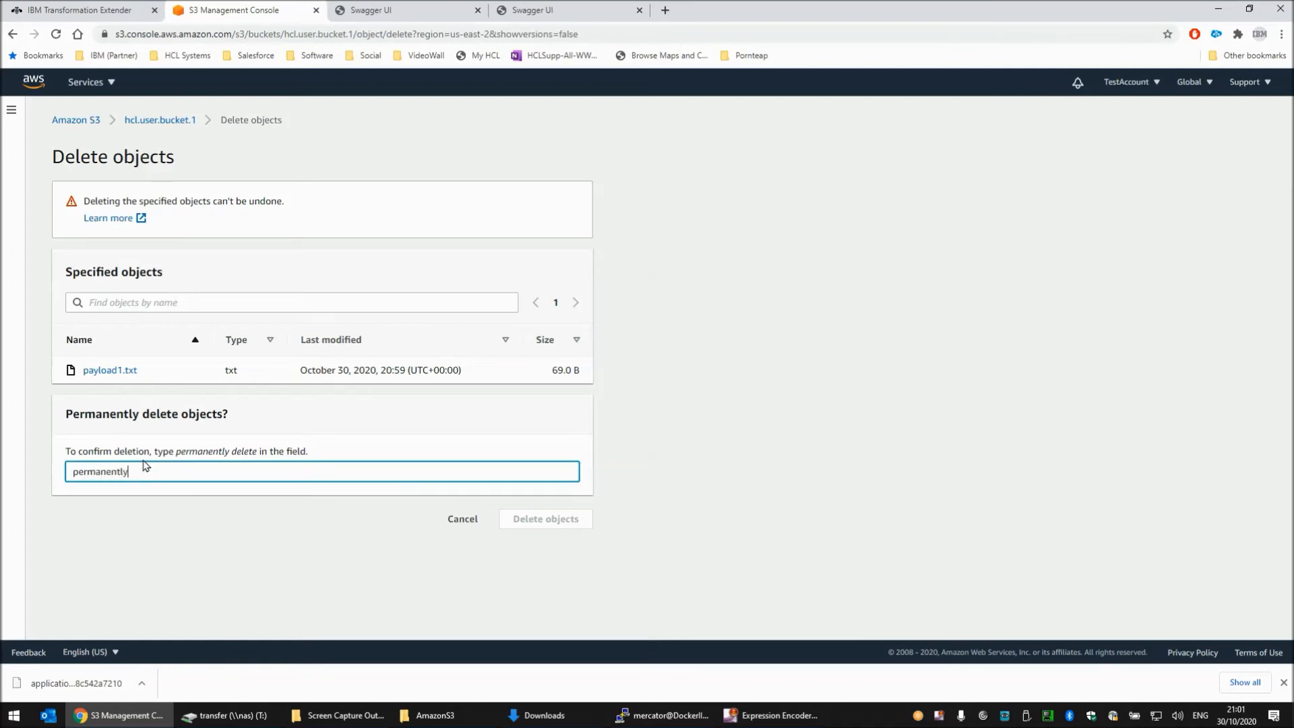
{"action": "type", "text": " delete"}
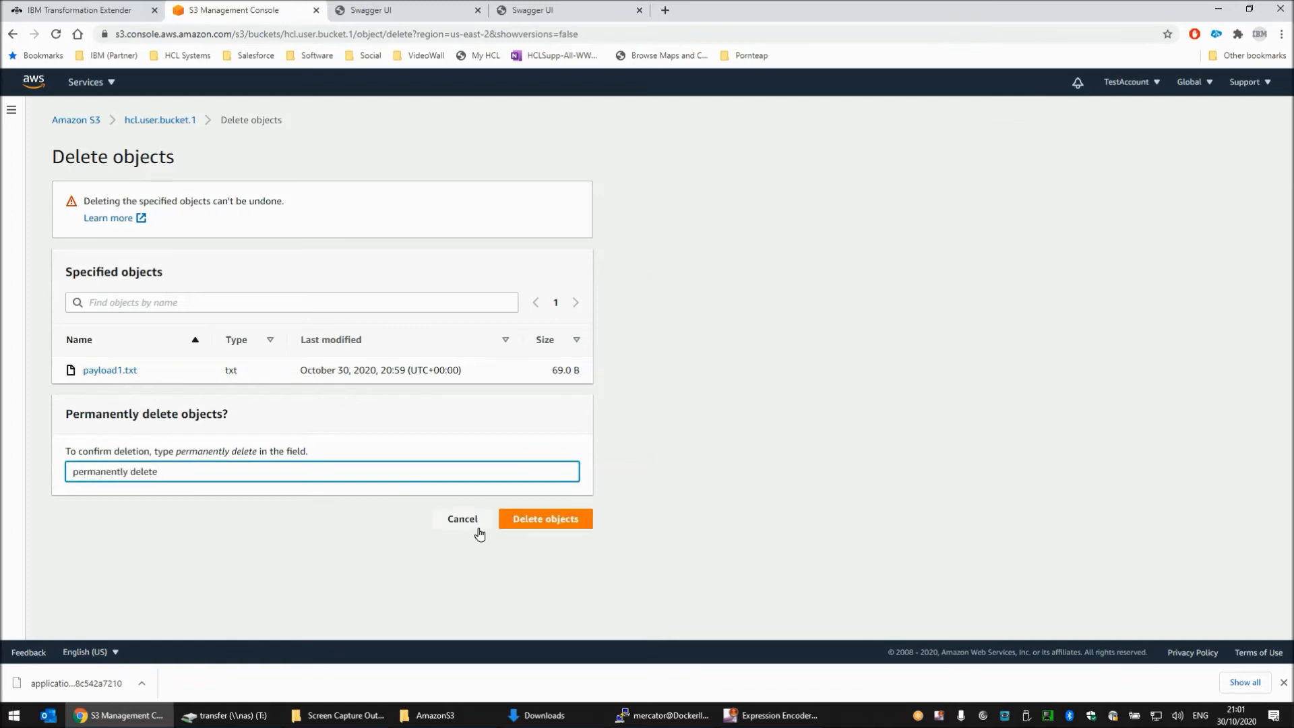
{"action": "left_click", "coordinate": [556, 520]}
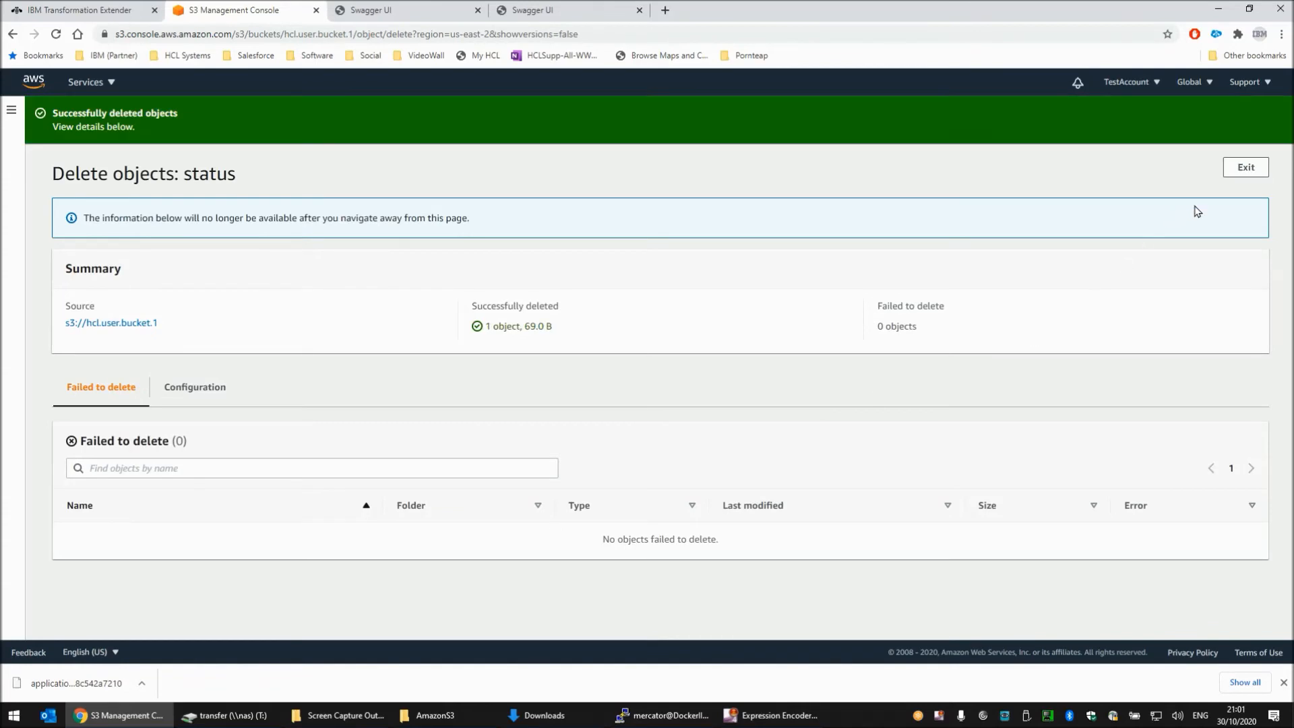
{"action": "left_click", "coordinate": [1240, 168]}
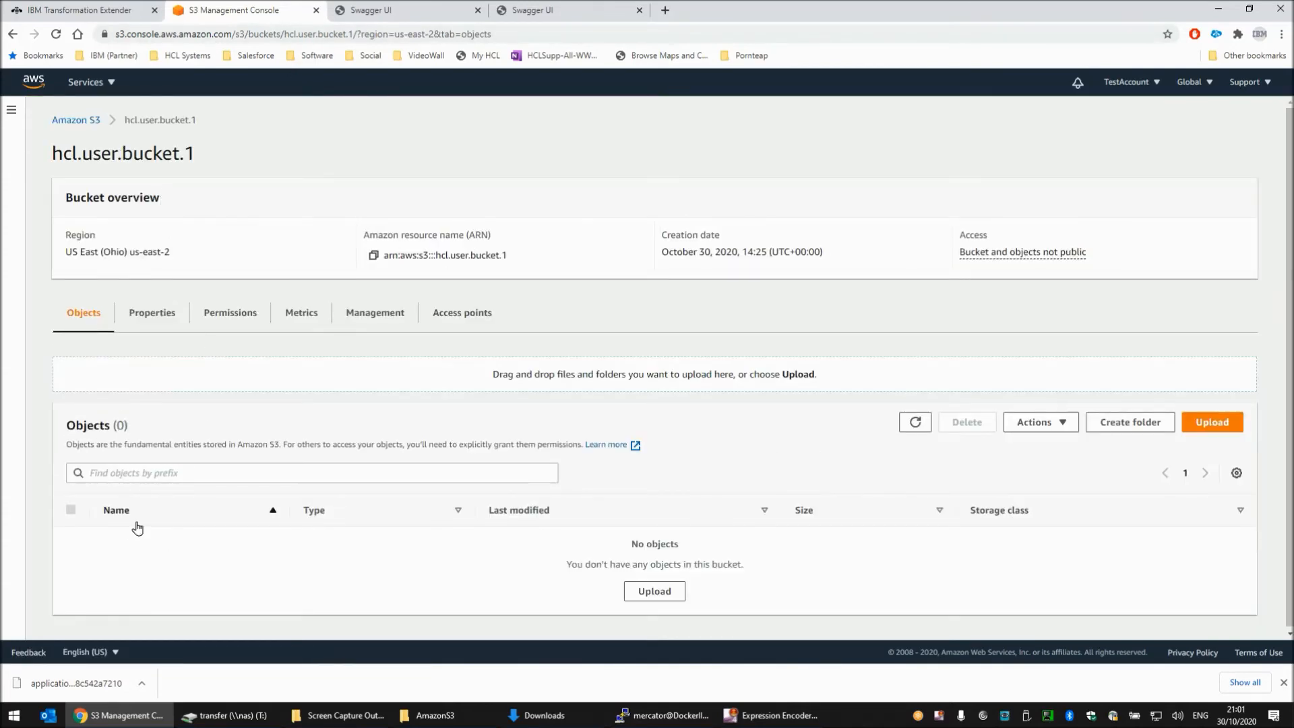
Execute the GET /v2/packages request in the Swagger API page to list all deployed packages, and check the response body
{"action": "left_click", "coordinate": [440, 15]}
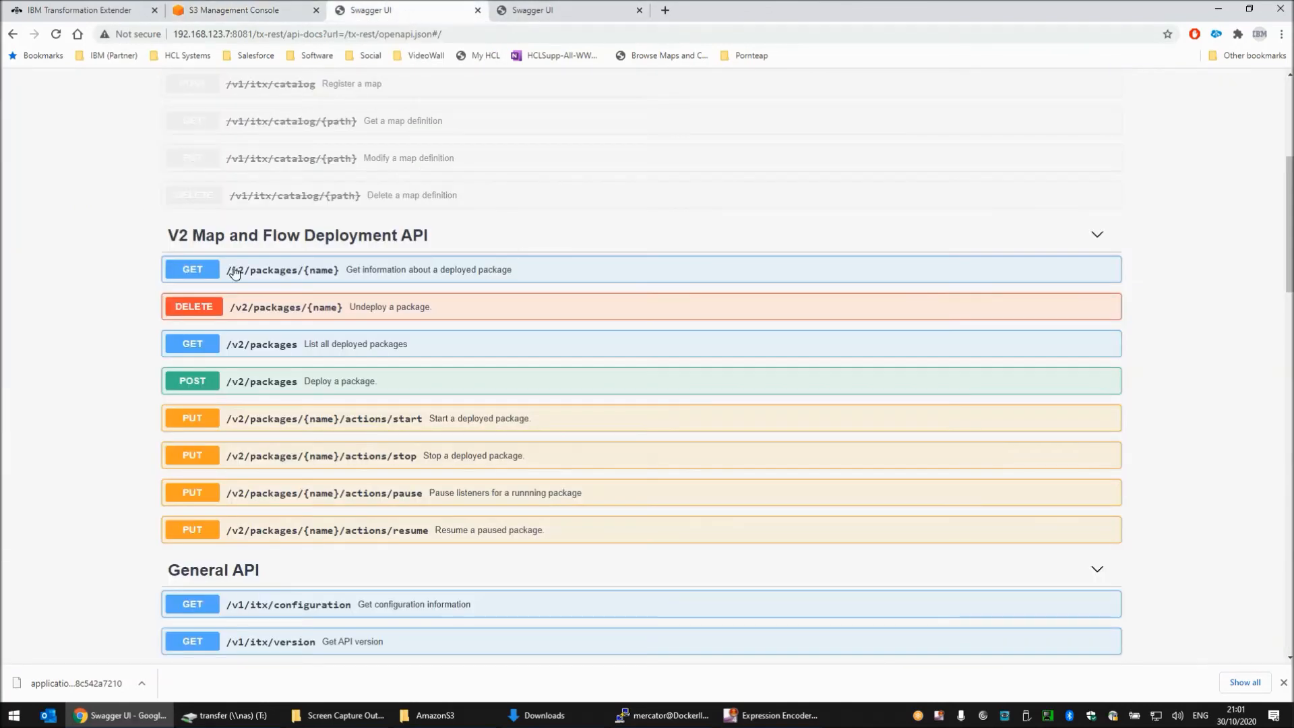
{"action": "left_click", "coordinate": [337, 346]}
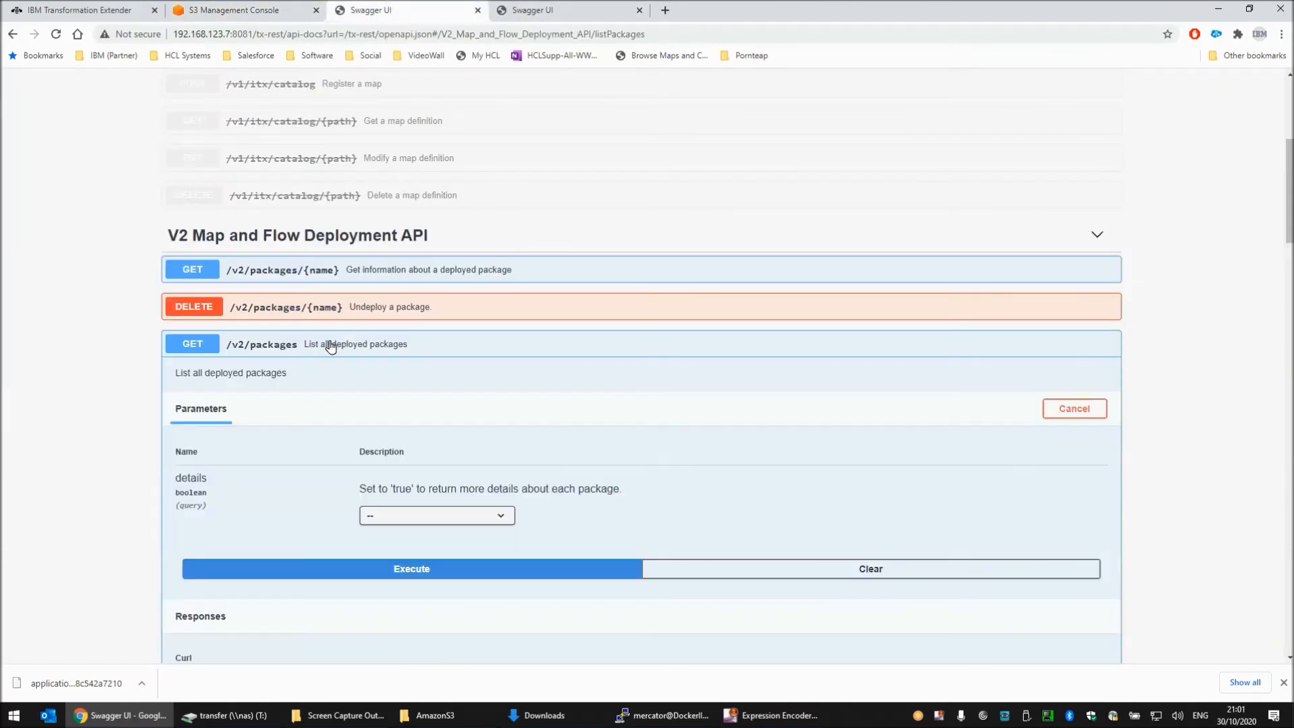
{"action": "left_click", "coordinate": [418, 571]}
{"action": "scroll", "coordinate": [425, 557], "scroll_direction": "down", "scroll_amount": 5}
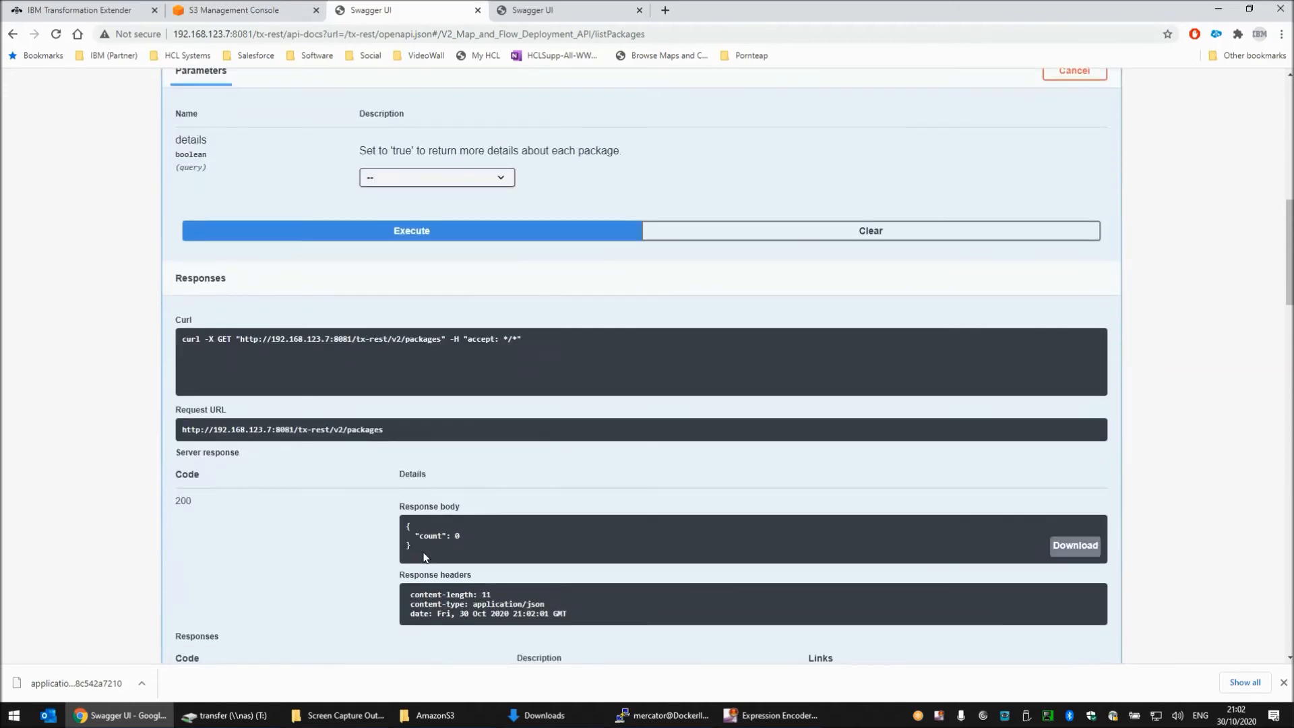
{"action": "left_click_drag", "start_coordinate": [436, 564], "coordinate": [403, 528]}
Reload the Swagger page for /tx-rest/v2/docs to check the available endpoints, then return to the deployment API page
{"action": "left_click", "coordinate": [565, 16]}
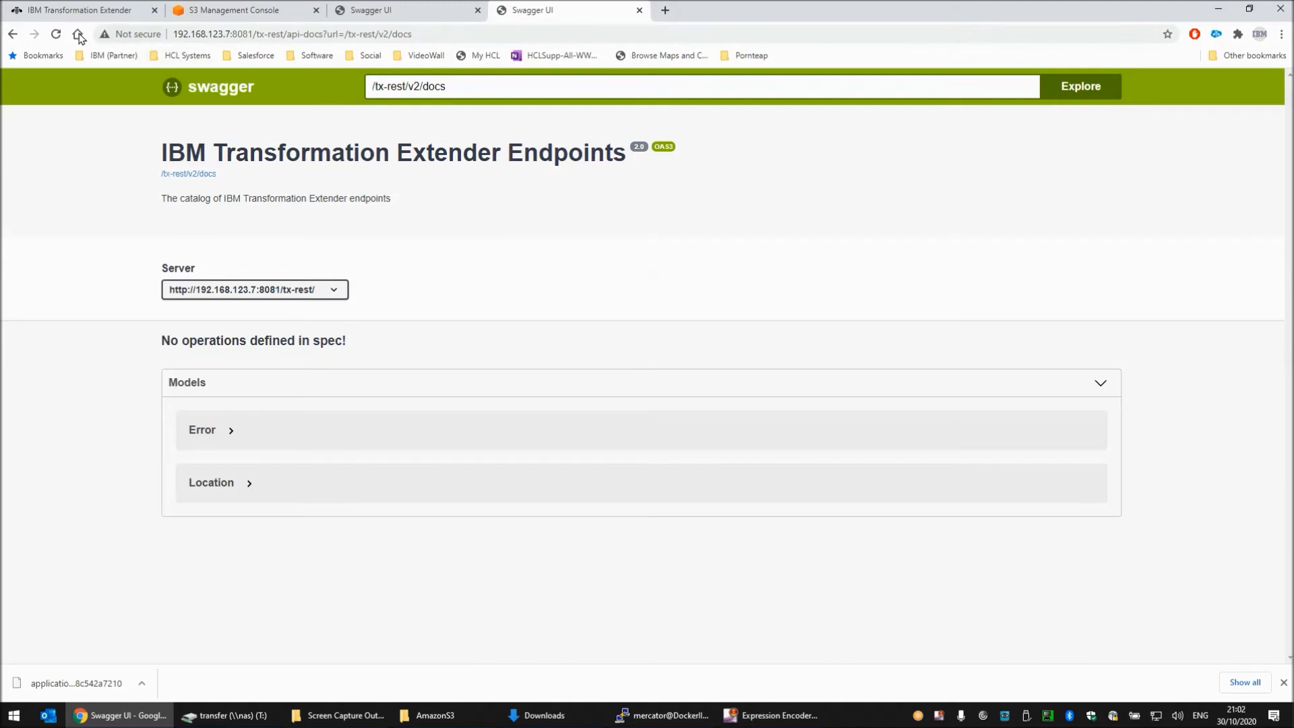
{"action": "left_click", "coordinate": [55, 35]}
{"action": "left_click", "coordinate": [413, 15]}
Switch to Transformation Extender, close the Test2Get map and return to the home page
{"action": "left_click", "coordinate": [99, 15]}
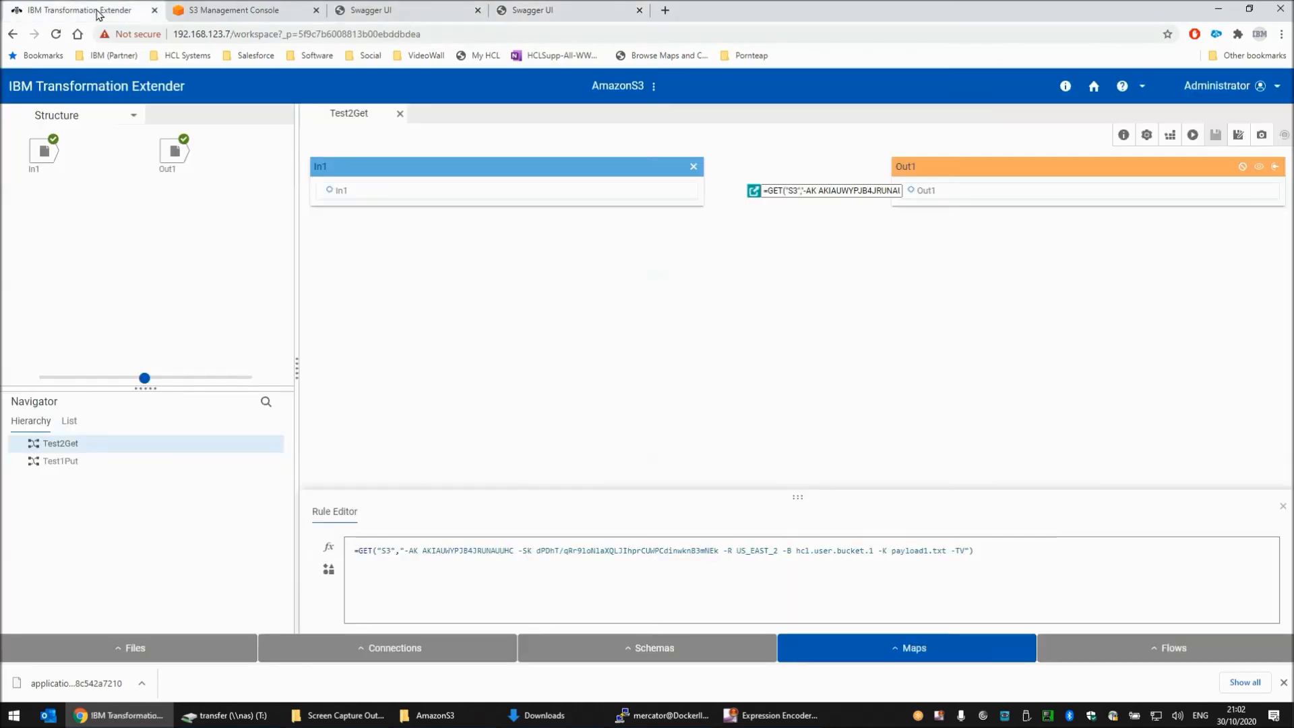
{"action": "left_click", "coordinate": [402, 117]}
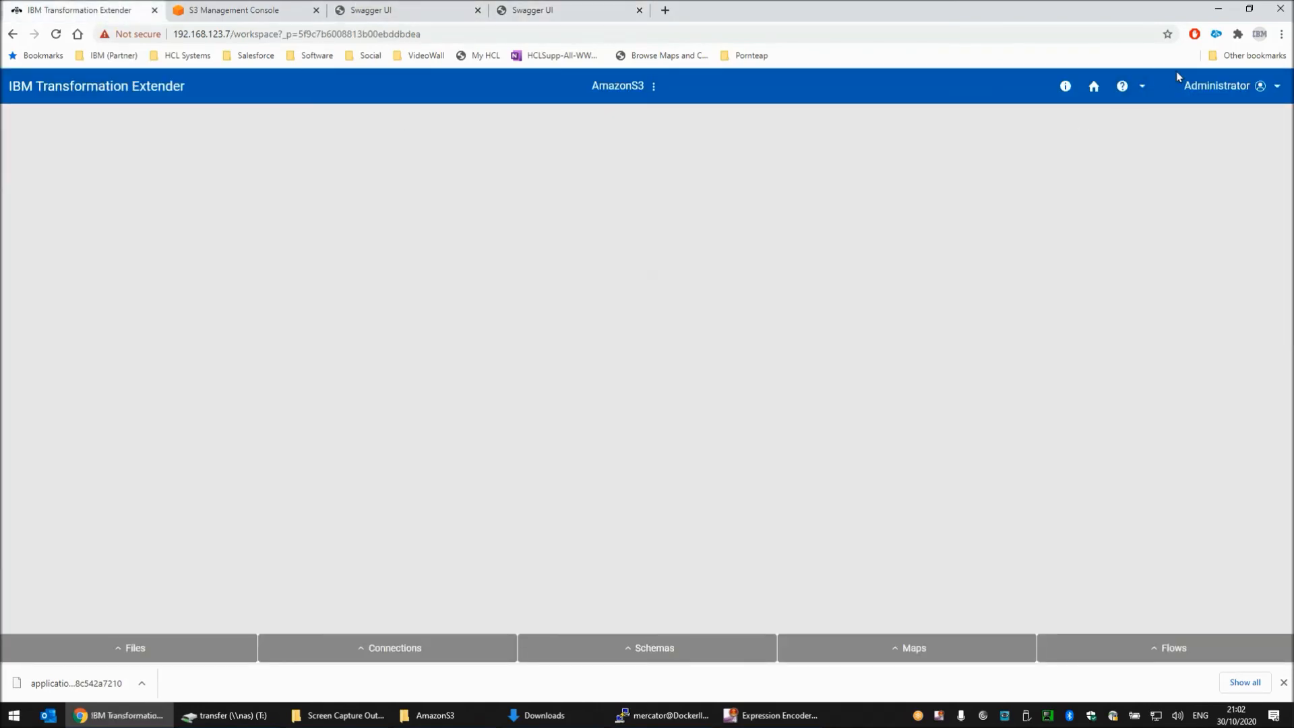
{"action": "left_click", "coordinate": [1093, 87]}
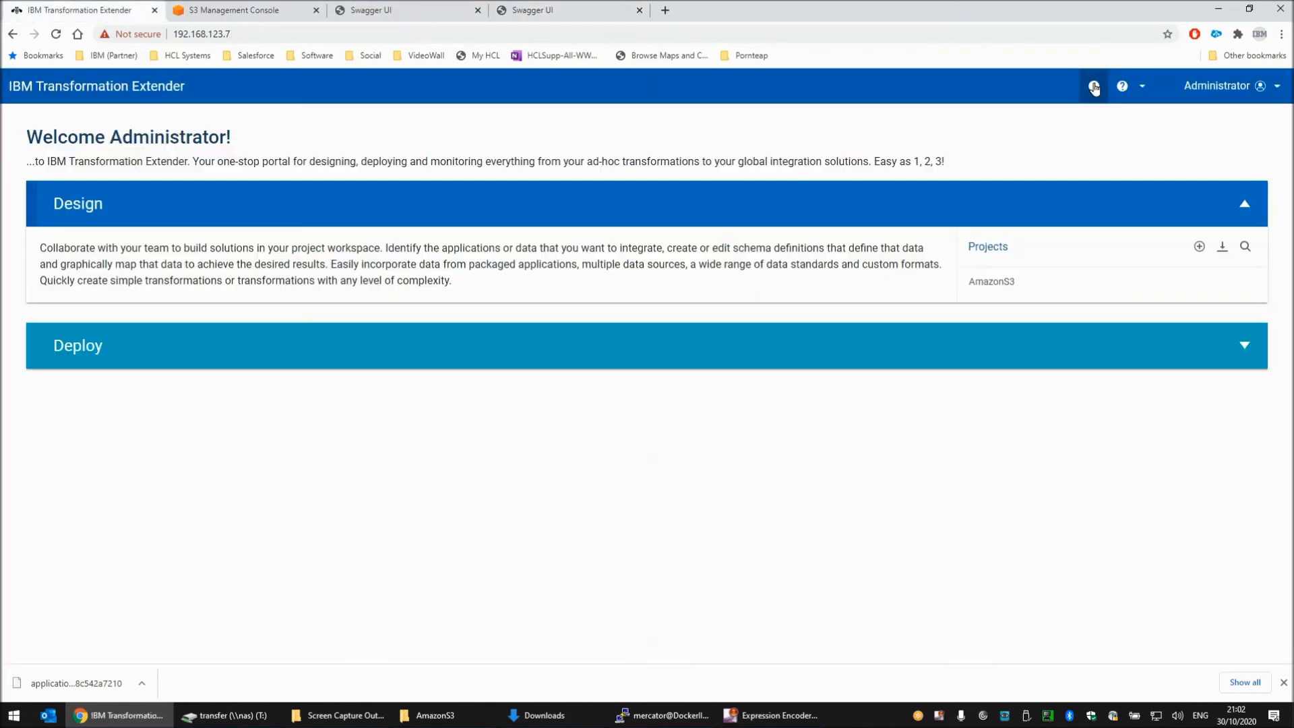
Deploy Package1 to the LocalRestAPI server
{"action": "left_click", "coordinate": [899, 360]}
{"action": "left_click", "coordinate": [980, 409]}
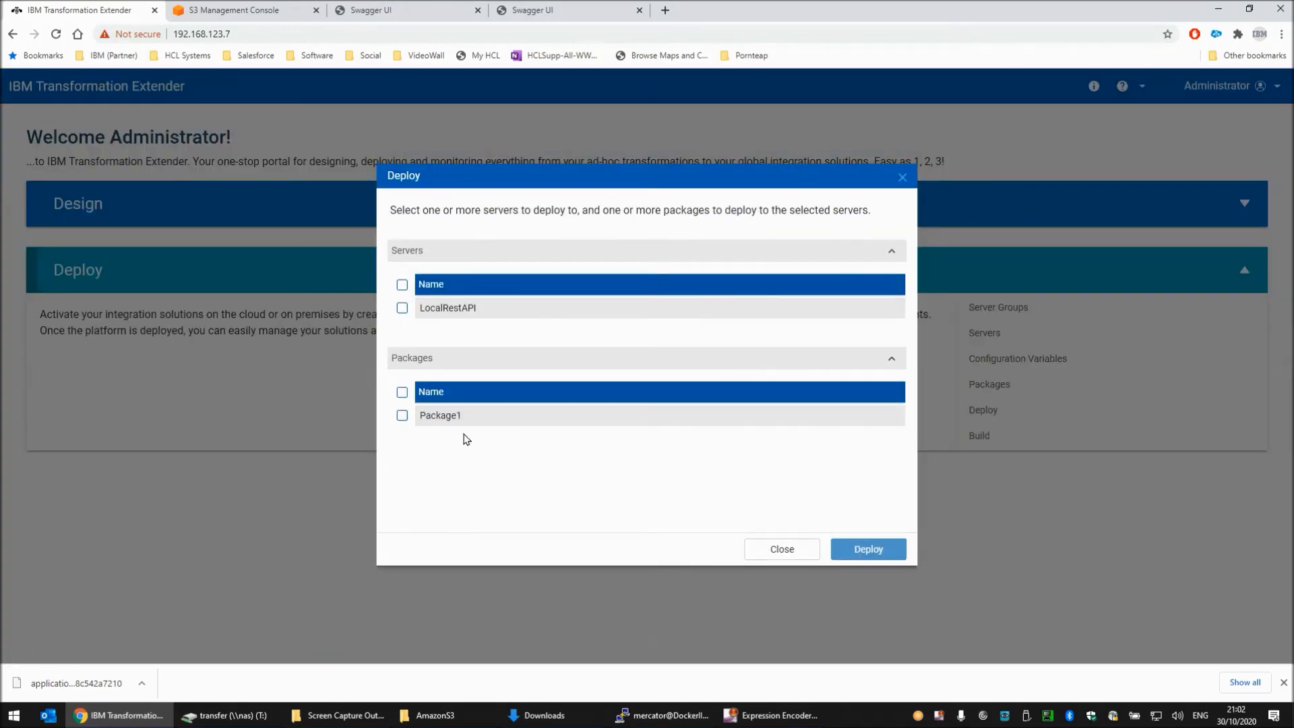
{"action": "left_click", "coordinate": [404, 310]}
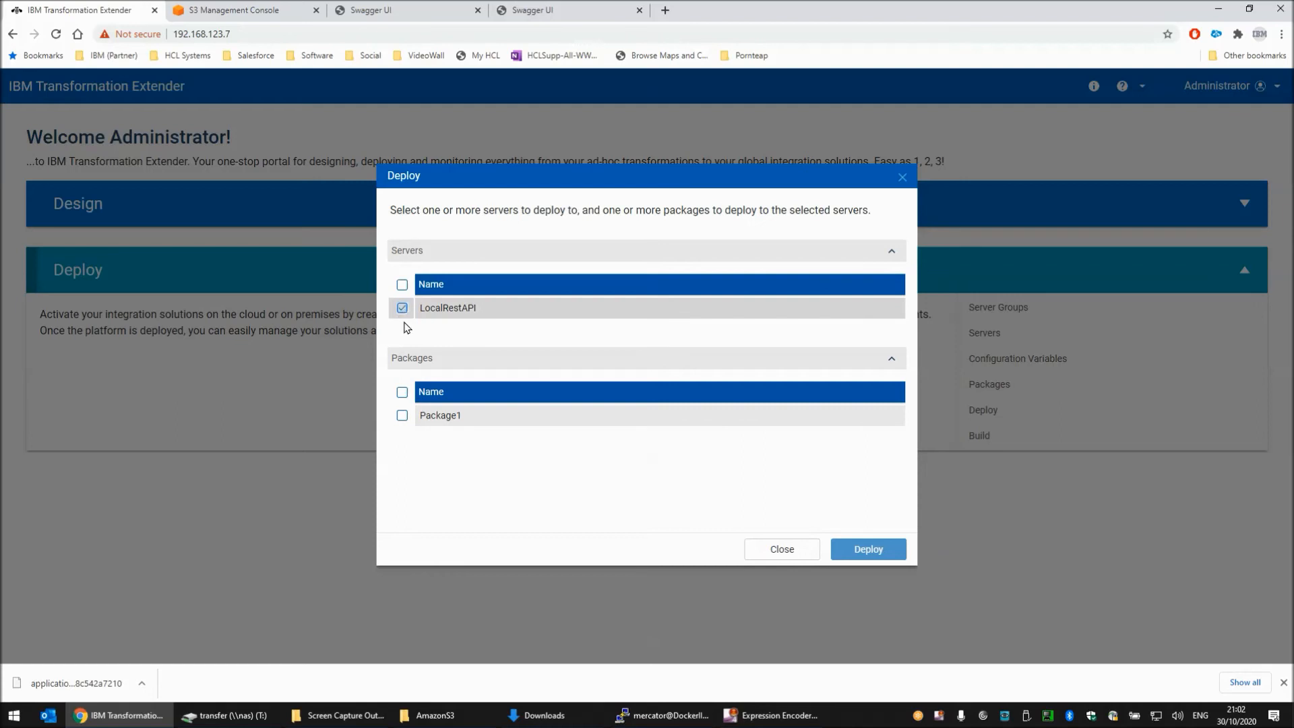
{"action": "left_click", "coordinate": [403, 416]}
{"action": "left_click", "coordinate": [859, 548]}
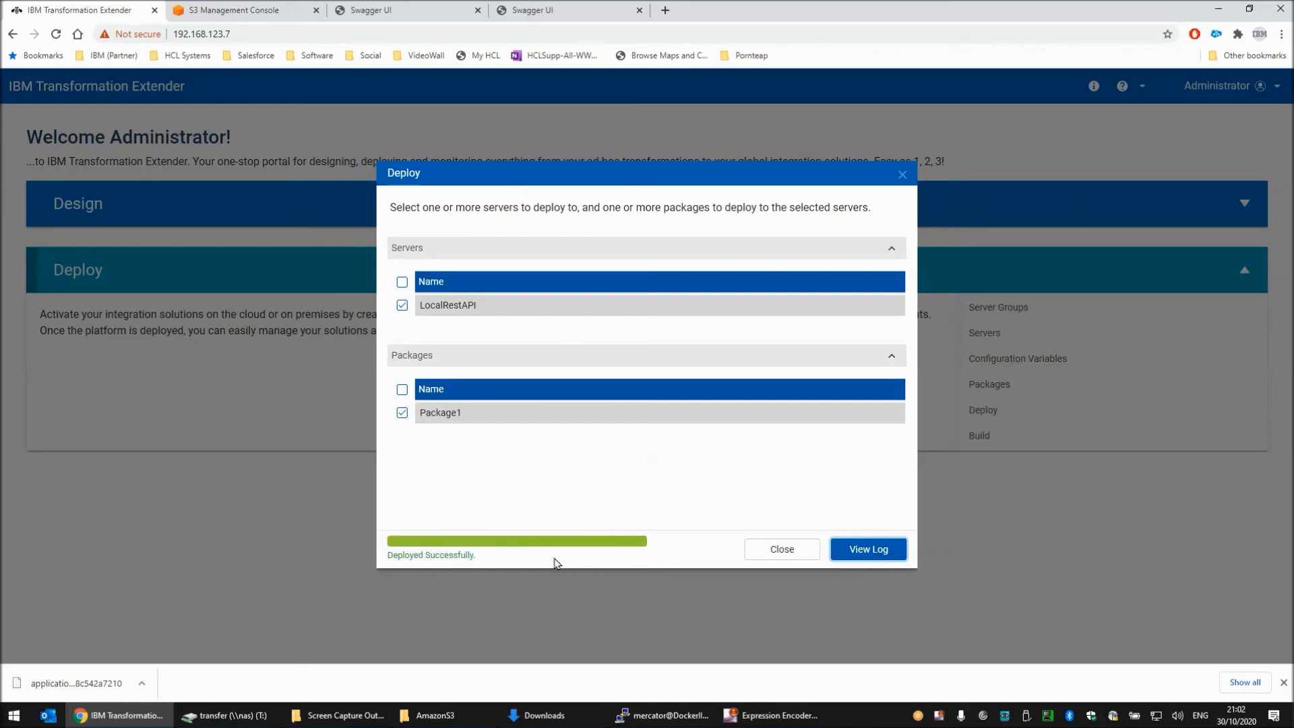
Close the Deploy dialog, switch to the Swagger deployment API page and execute GET /v2/packages again to check the deployed packages
{"action": "left_click", "coordinate": [776, 549]}
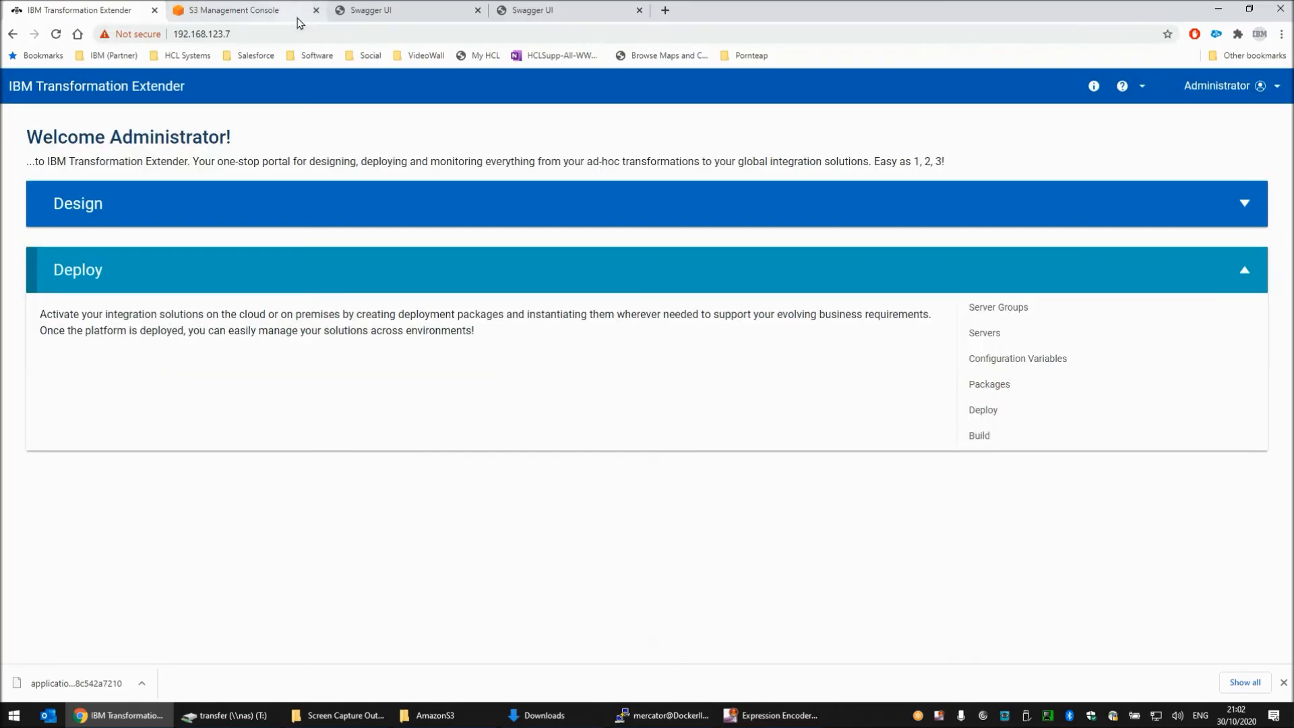
{"action": "left_click", "coordinate": [377, 11]}
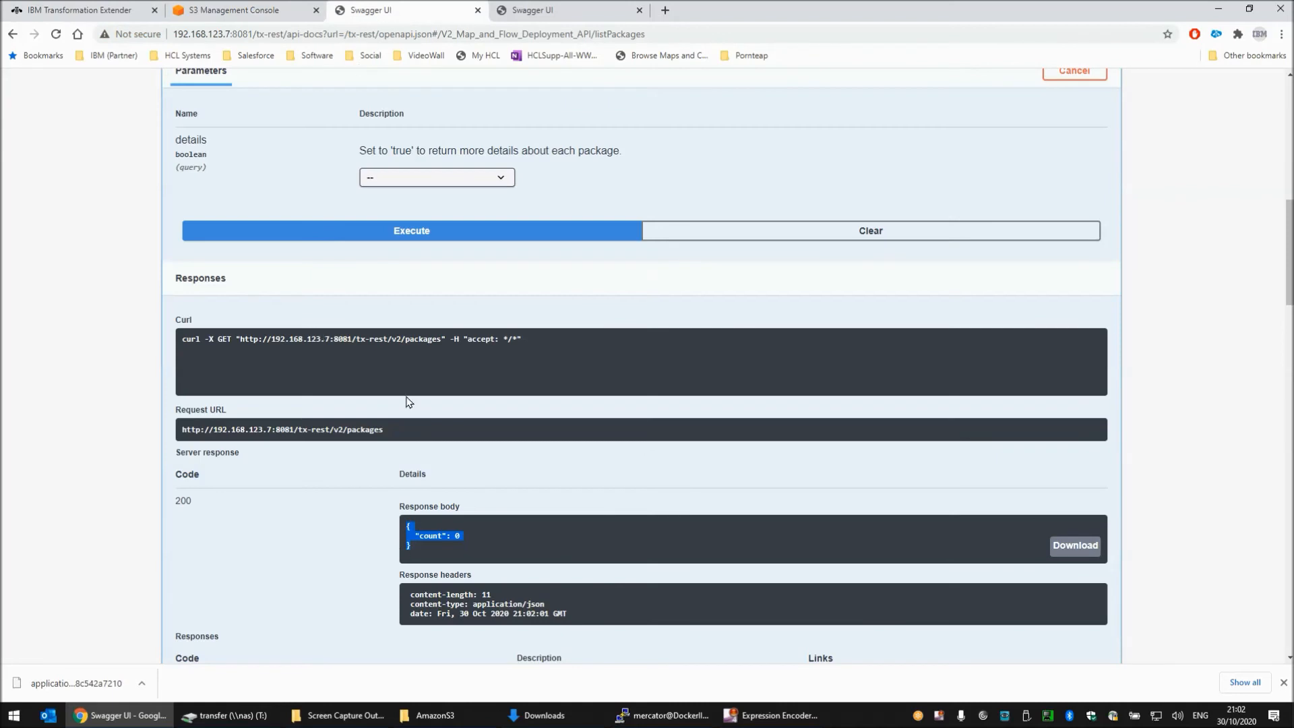
{"action": "left_click", "coordinate": [407, 234]}
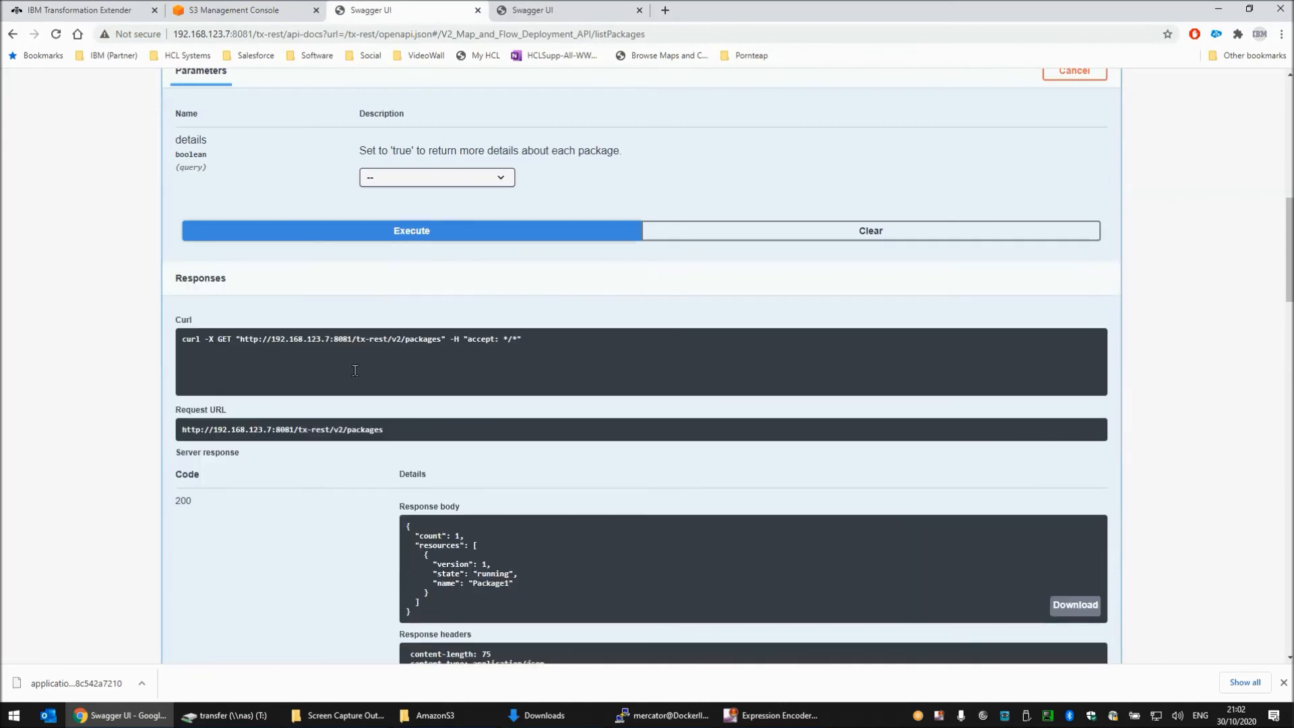
{"action": "left_click_drag", "start_coordinate": [474, 543], "coordinate": [443, 532]}
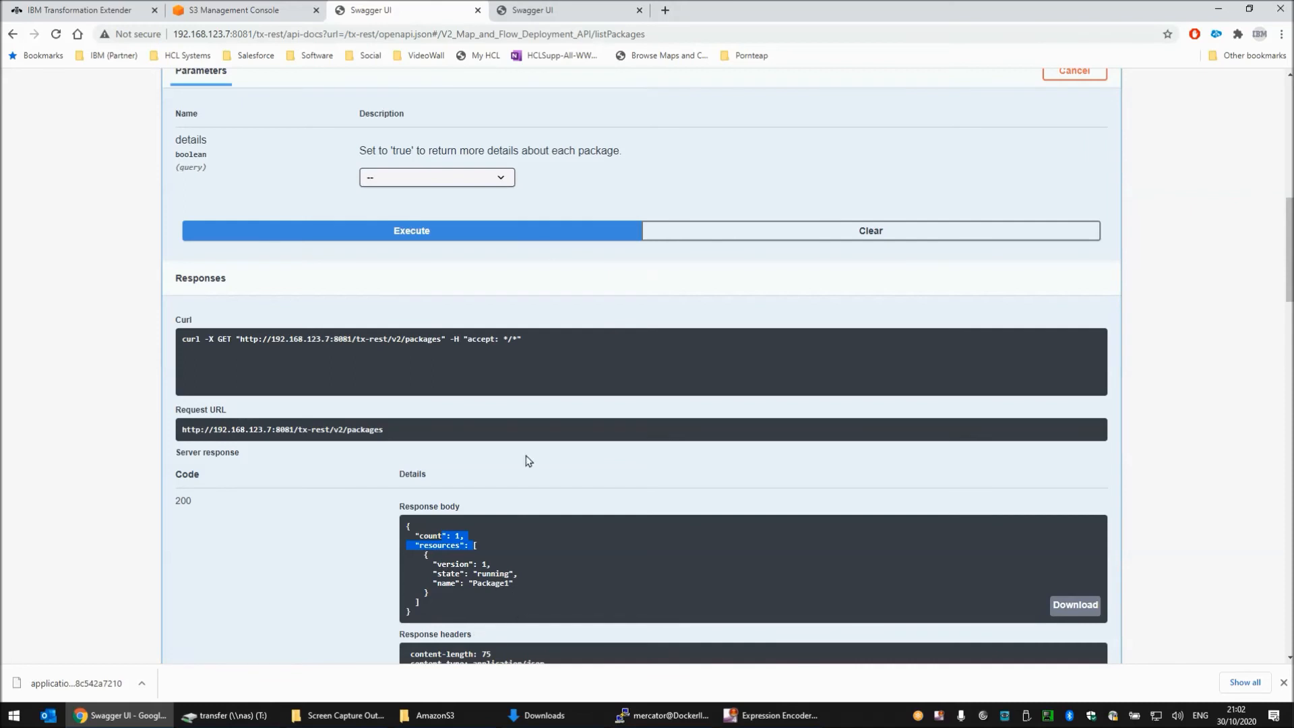
Reload the Swagger page for /tx-rest/v2/docs to check the map endpoints, and look at the S3 bucket's objects before returning
{"action": "left_click", "coordinate": [565, 15]}
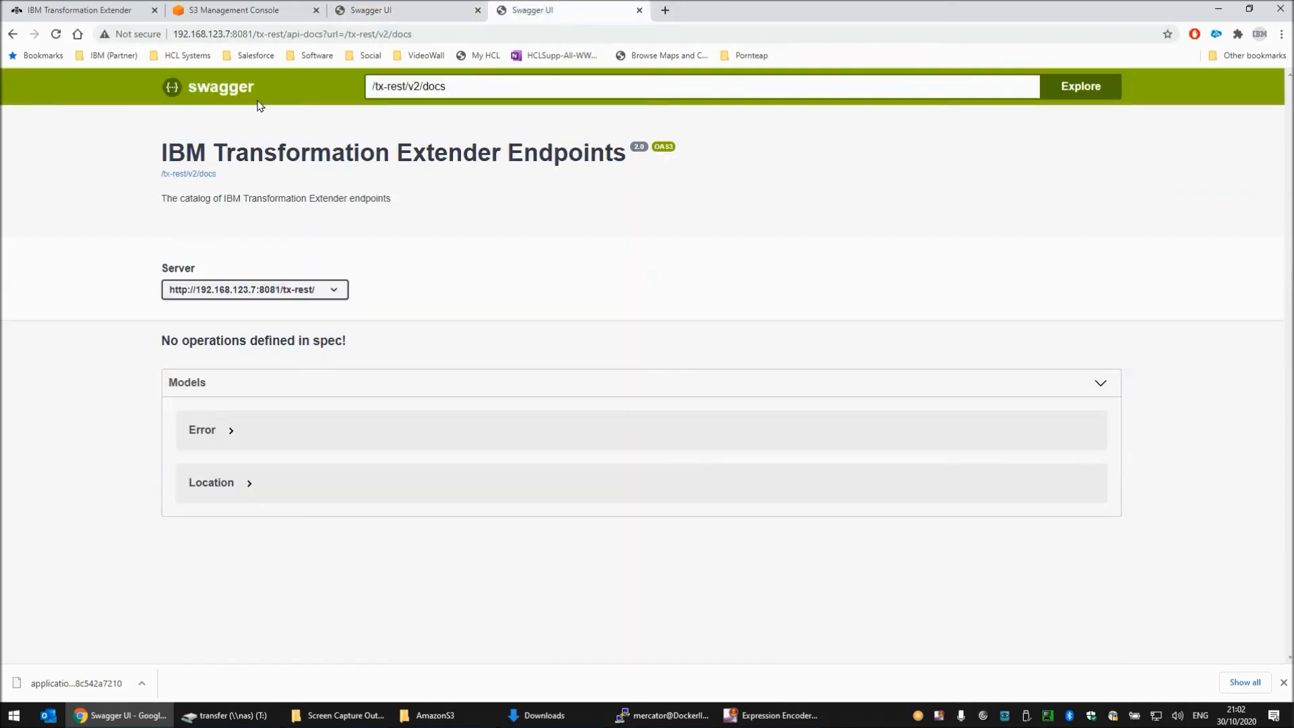
{"action": "left_click", "coordinate": [56, 35]}
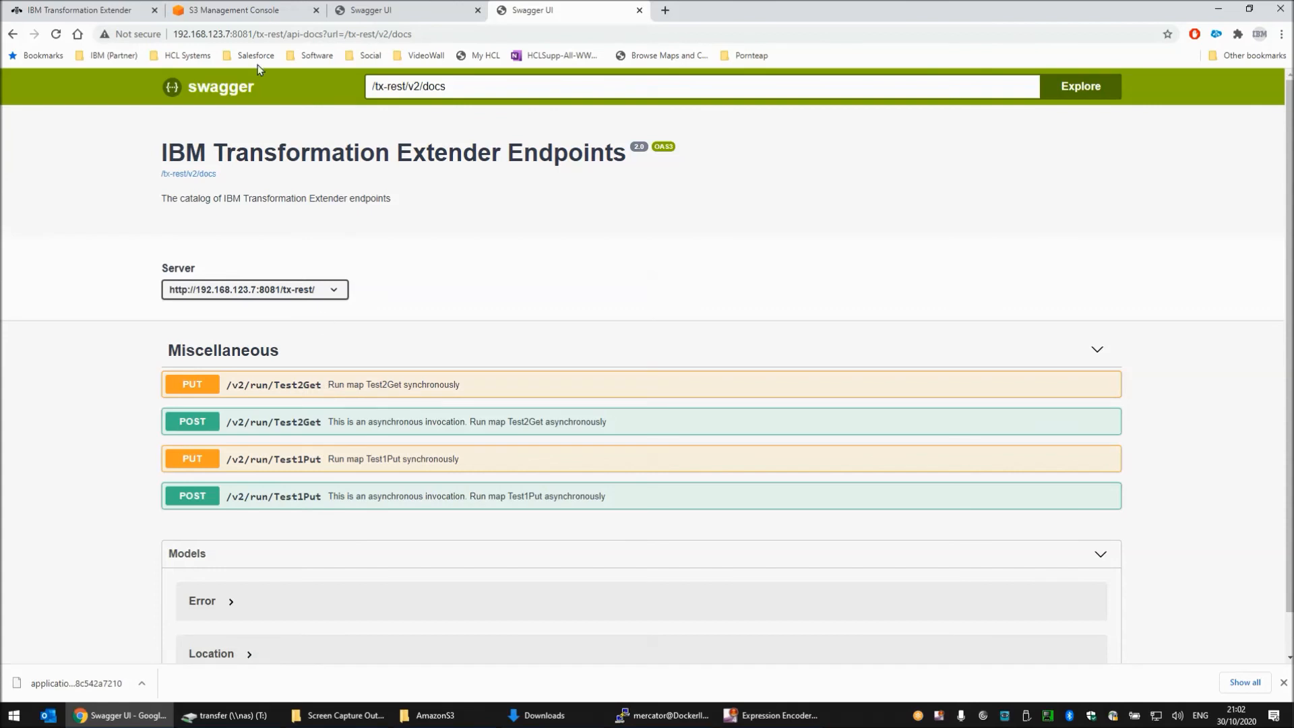
{"action": "left_click", "coordinate": [241, 10]}
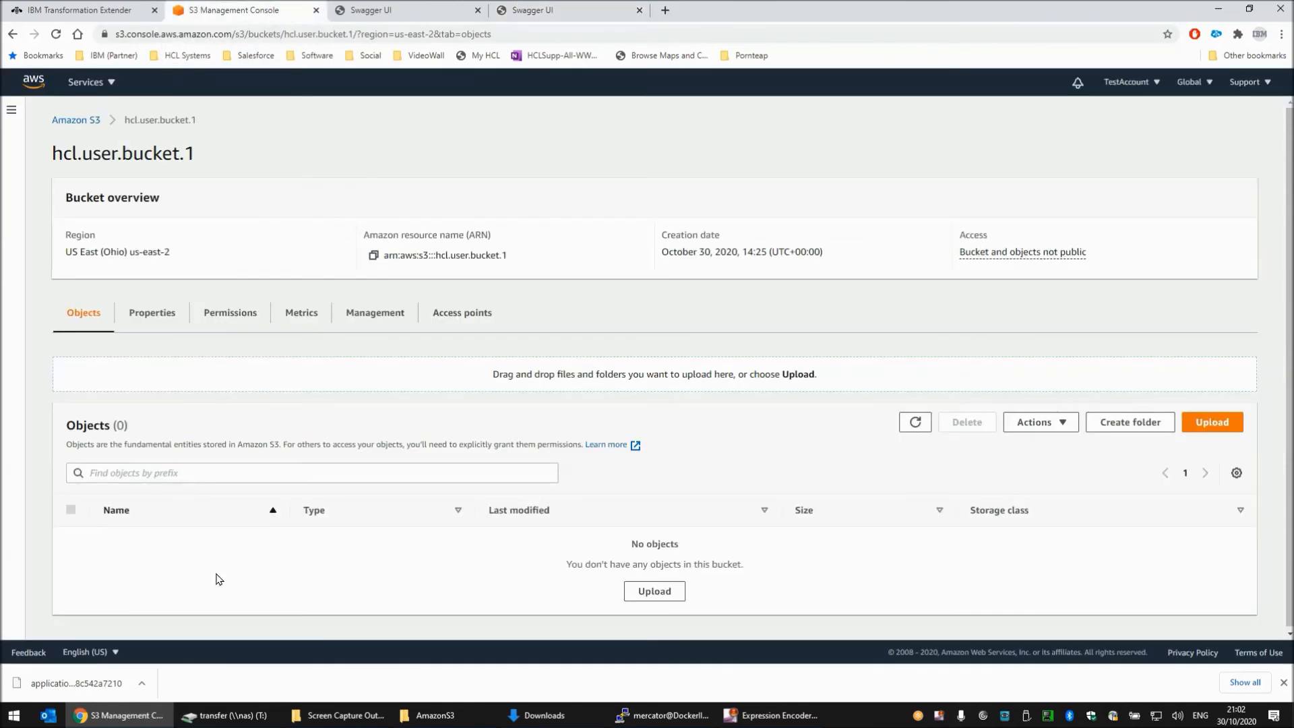
{"action": "left_click", "coordinate": [547, 14]}
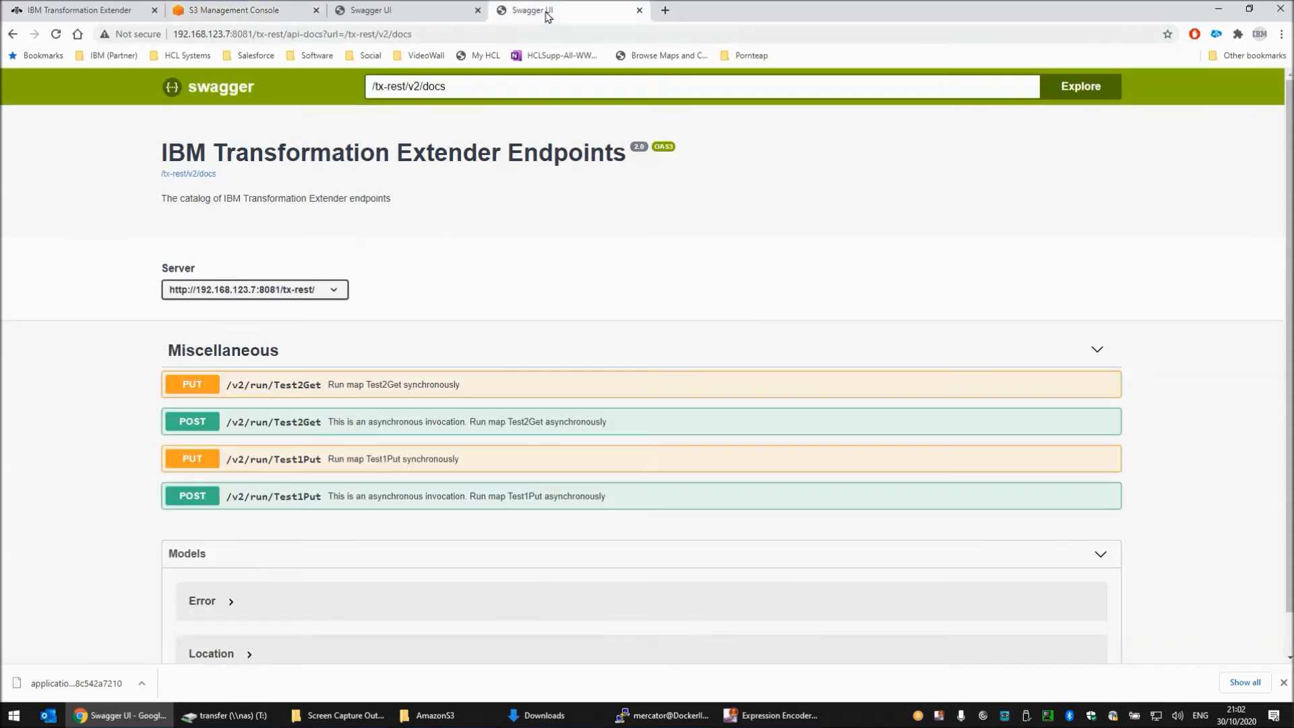
Open PUT /v2/run/Test1Put for trying out and set its request body type to text/plain
{"action": "left_click", "coordinate": [306, 461]}
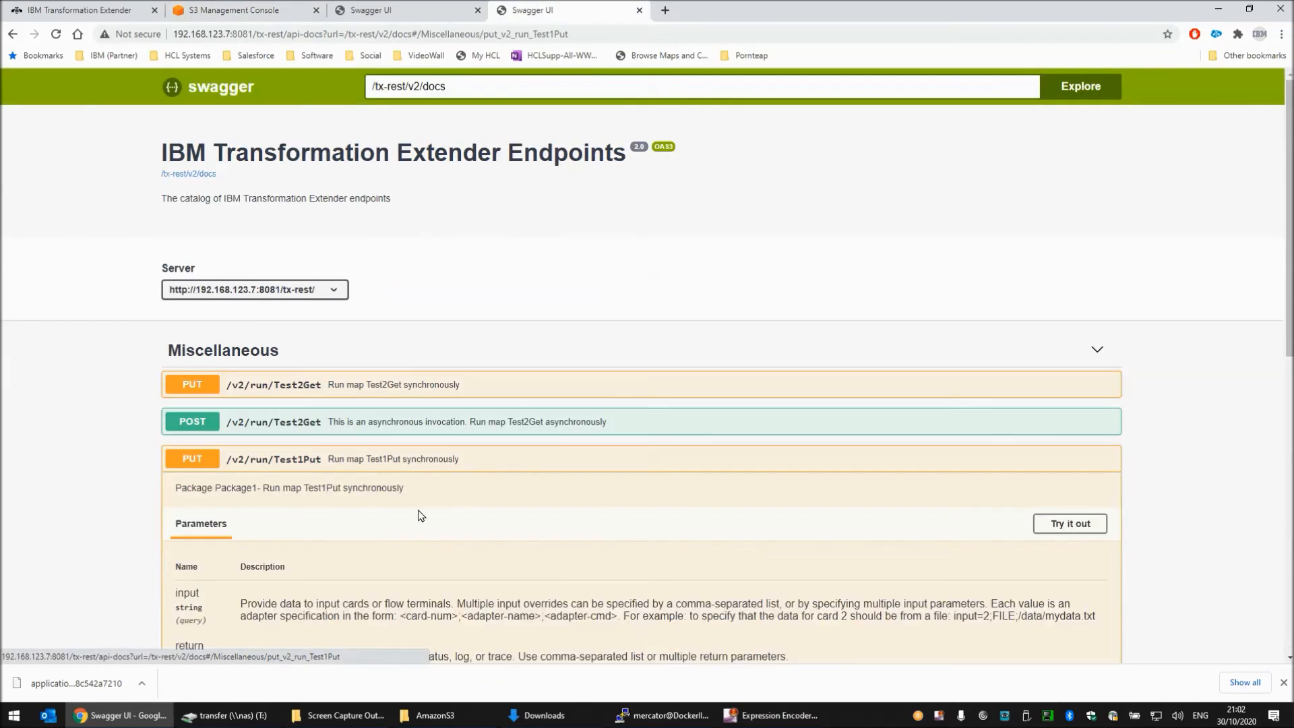
{"action": "scroll", "coordinate": [423, 513], "scroll_direction": "down", "scroll_amount": 4}
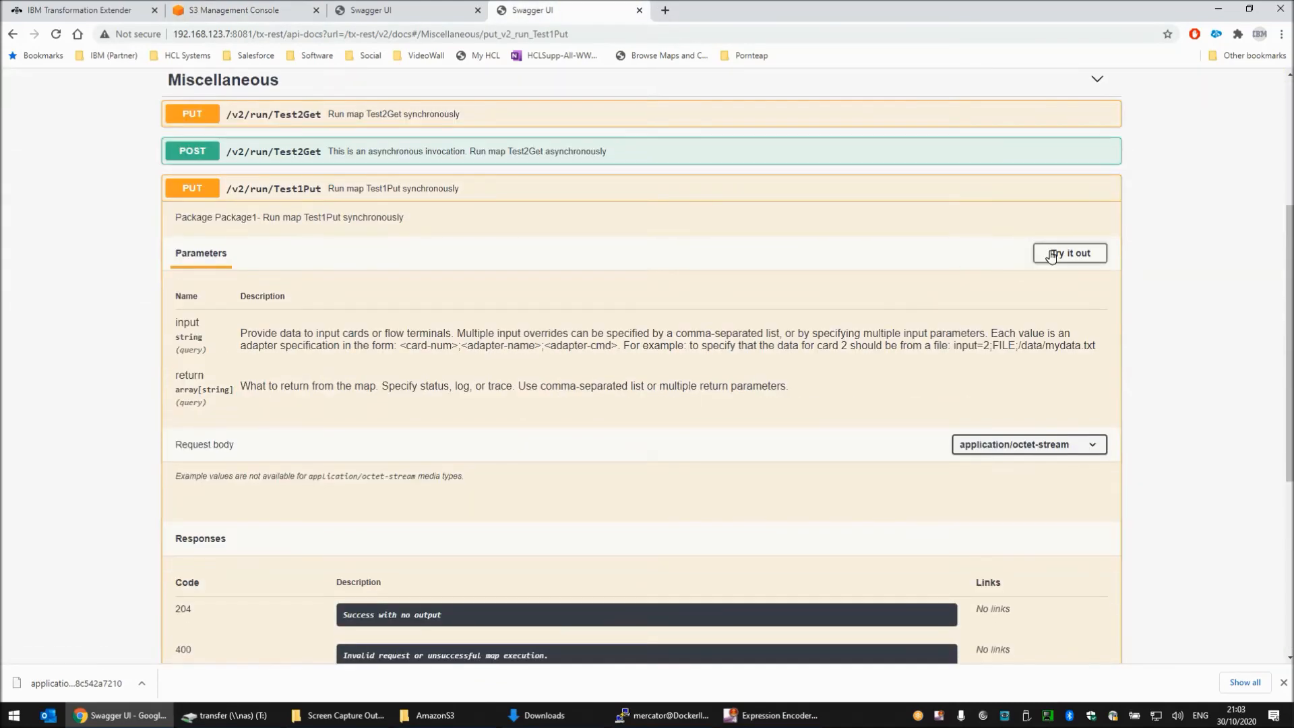
{"action": "left_click", "coordinate": [1052, 257]}
{"action": "scroll", "coordinate": [401, 419], "scroll_direction": "down", "scroll_amount": 2}
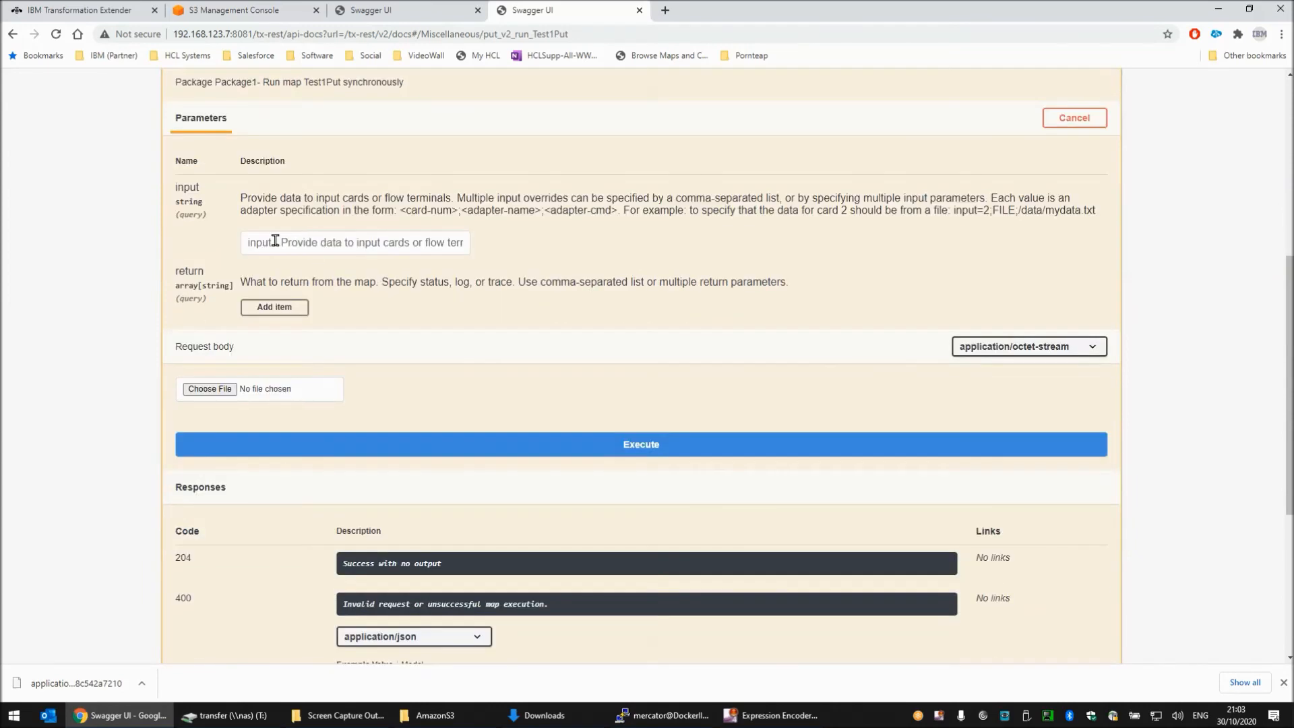
{"action": "left_click", "coordinate": [984, 347]}
{"action": "left_click", "coordinate": [981, 388]}
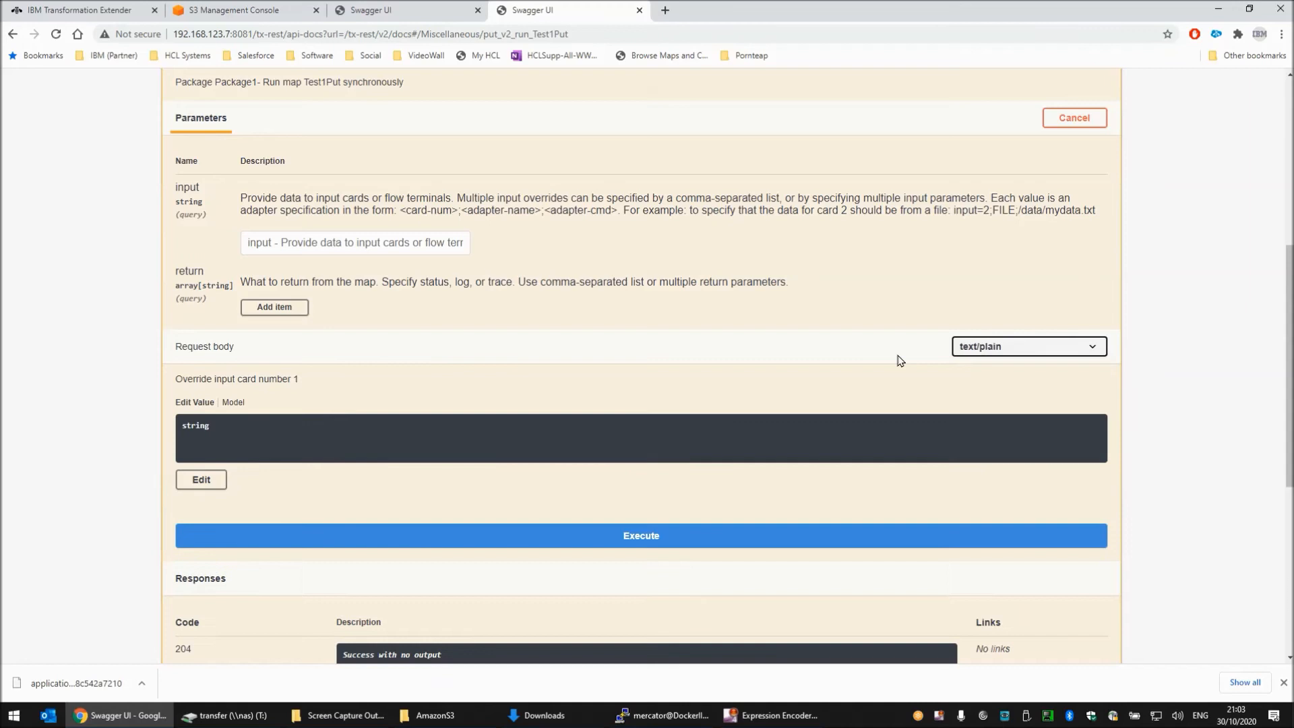
Replace the Test1Put request body with the lines <root>, <data>Hello from the REST API</data> and <root>, and execute the request
{"action": "left_click", "coordinate": [201, 480]}
{"action": "left_click", "coordinate": [256, 362]}
{"action": "key", "text": "ctrl+a"}
{"action": "type", "text": "<r"}
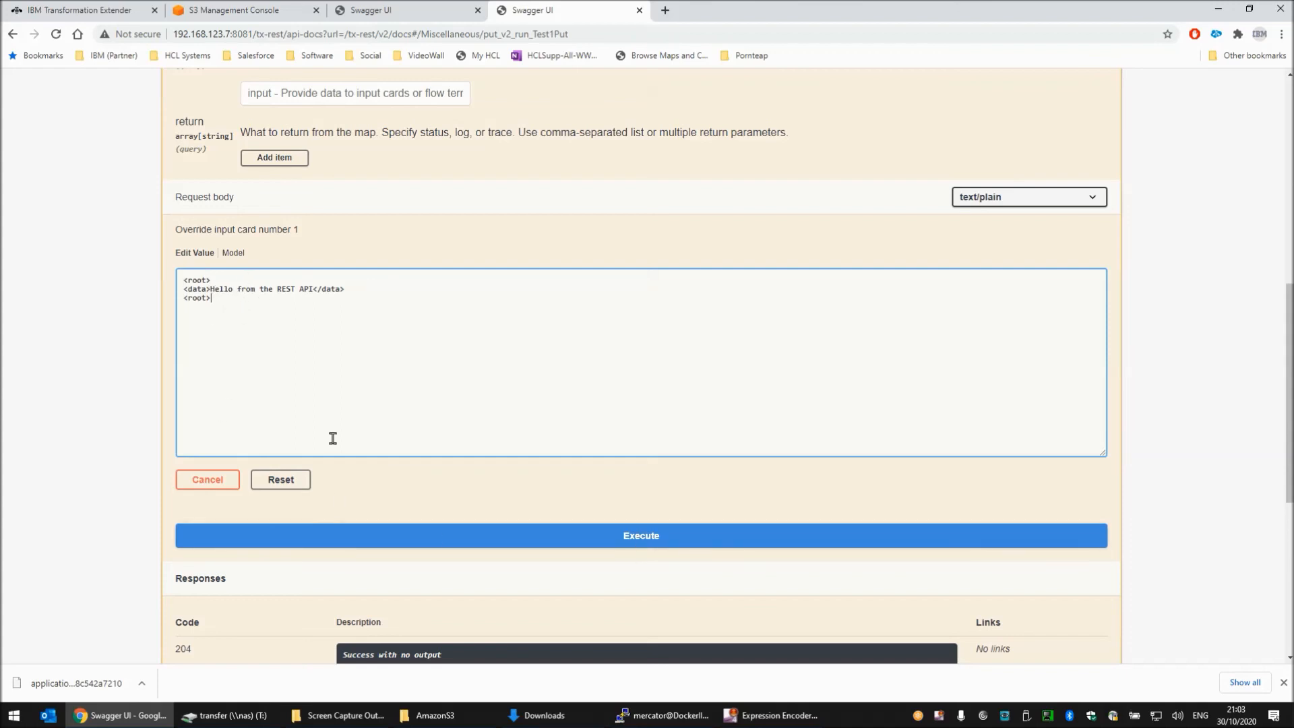
{"action": "scroll", "coordinate": [276, 325], "scroll_direction": "down", "scroll_amount": 2}
{"action": "left_click", "coordinate": [645, 405]}
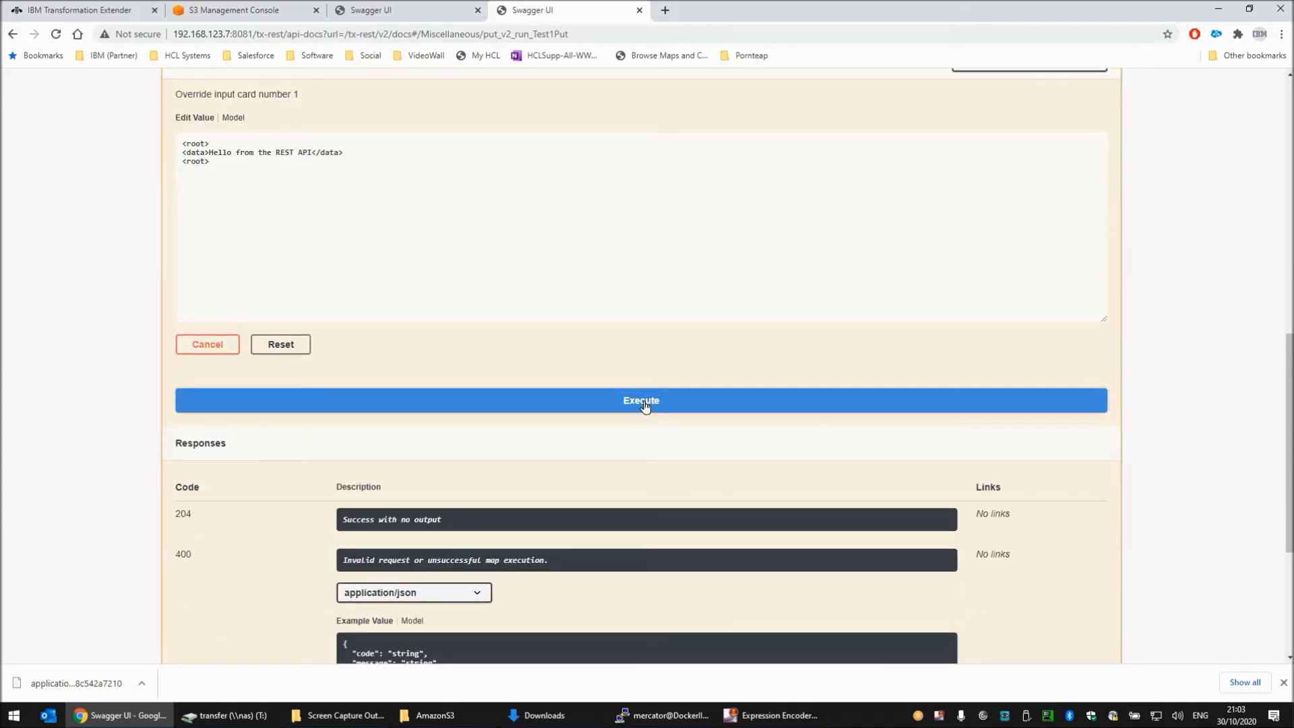
{"action": "scroll", "coordinate": [468, 542], "scroll_direction": "down", "scroll_amount": 3}
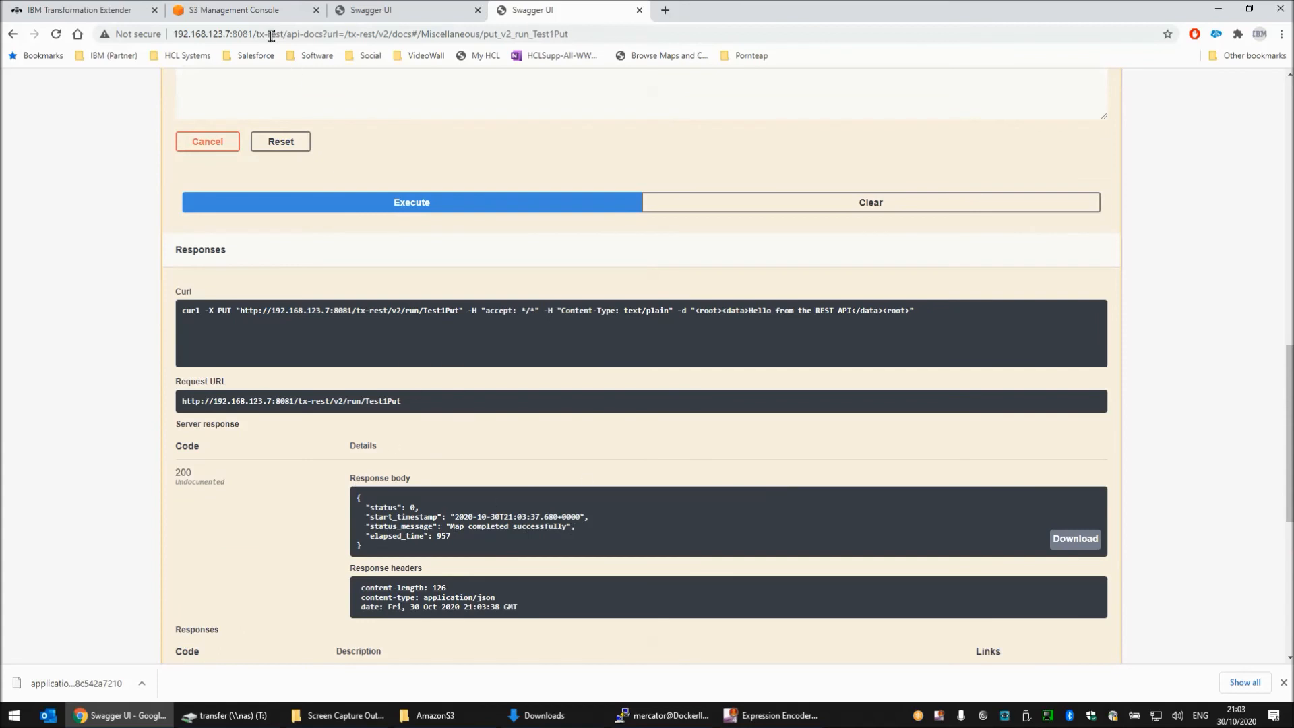
Reload hcl.user.bucket.1 in the S3 console to check its objects, and return to the Swagger endpoints page
{"action": "left_click", "coordinate": [254, 13]}
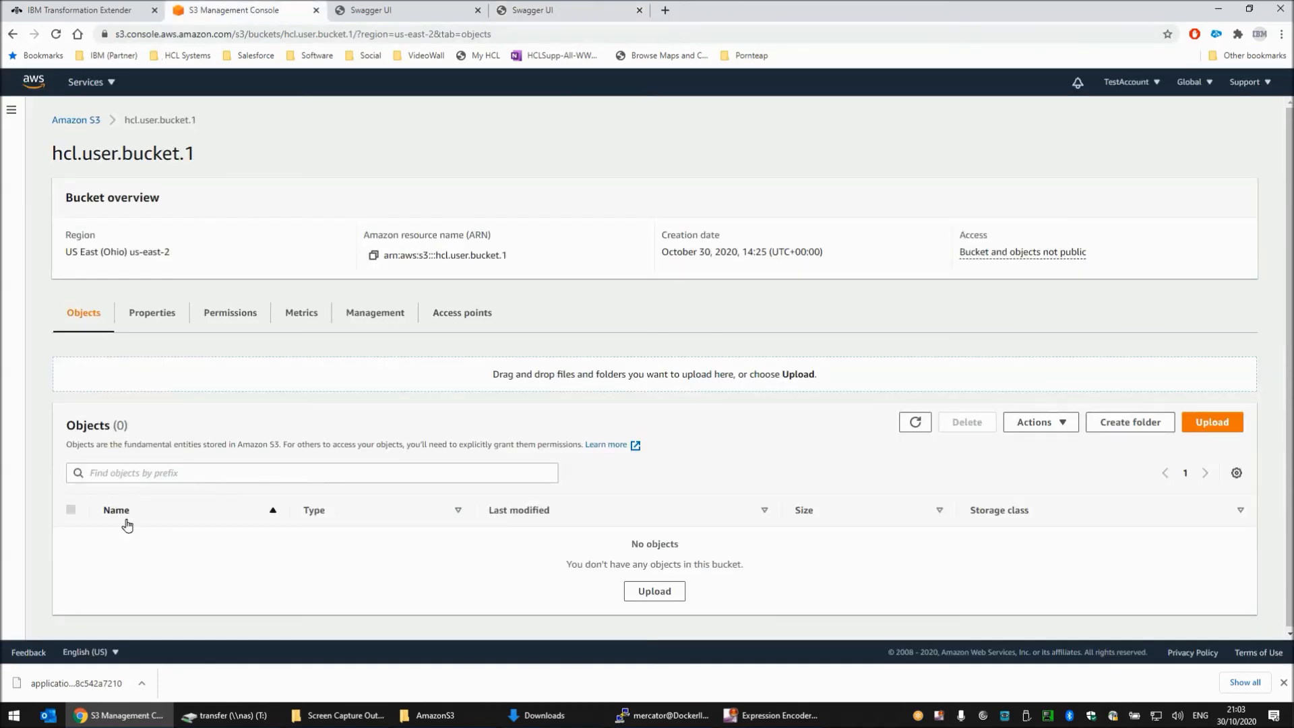
{"action": "left_click", "coordinate": [56, 34]}
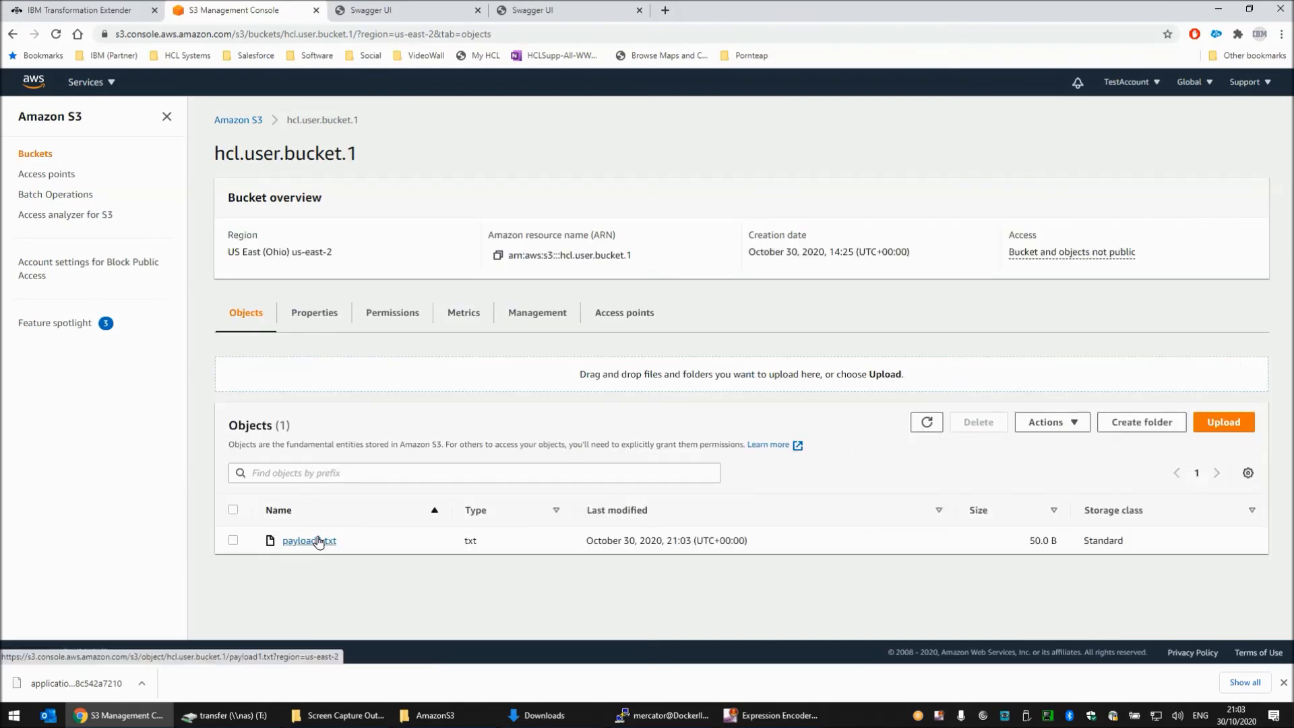
{"action": "left_click", "coordinate": [561, 12]}
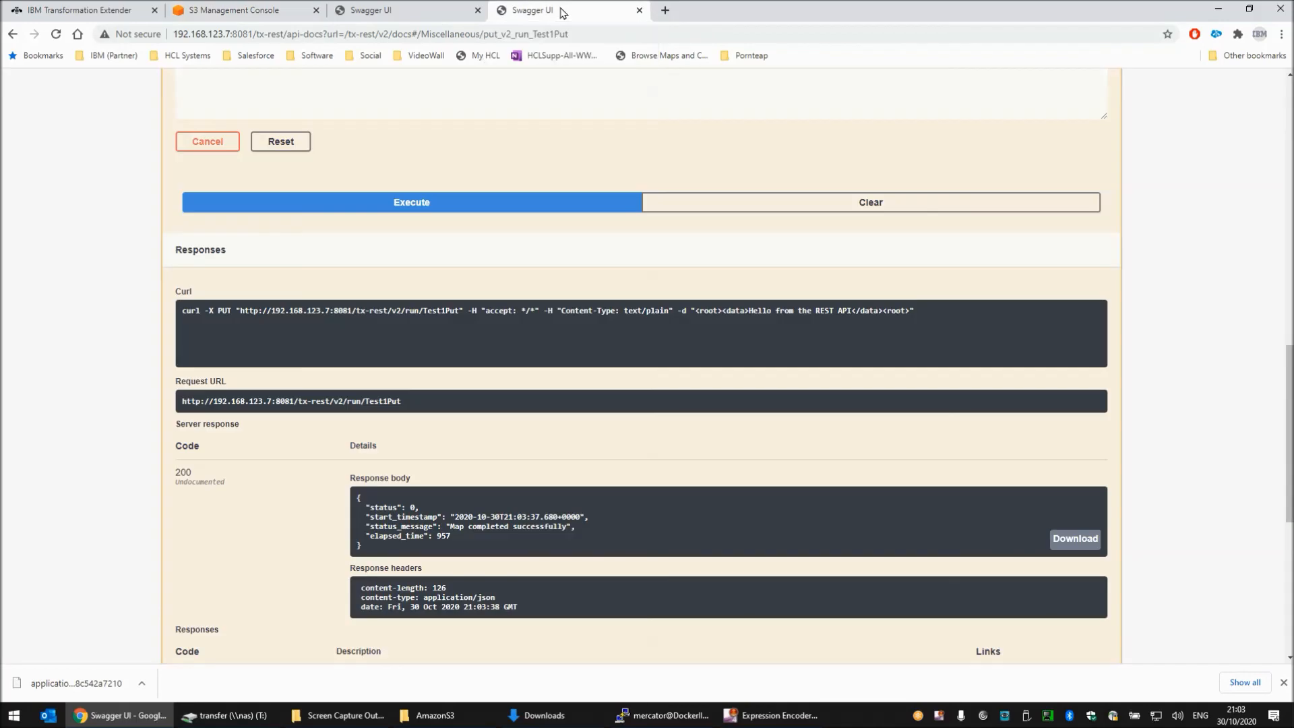
Collapse the Test1Put endpoint, try out and execute PUT /v2/run/Test2Get without input overrides, and check the server response
{"action": "scroll", "coordinate": [466, 310], "scroll_direction": "up", "scroll_amount": 10}
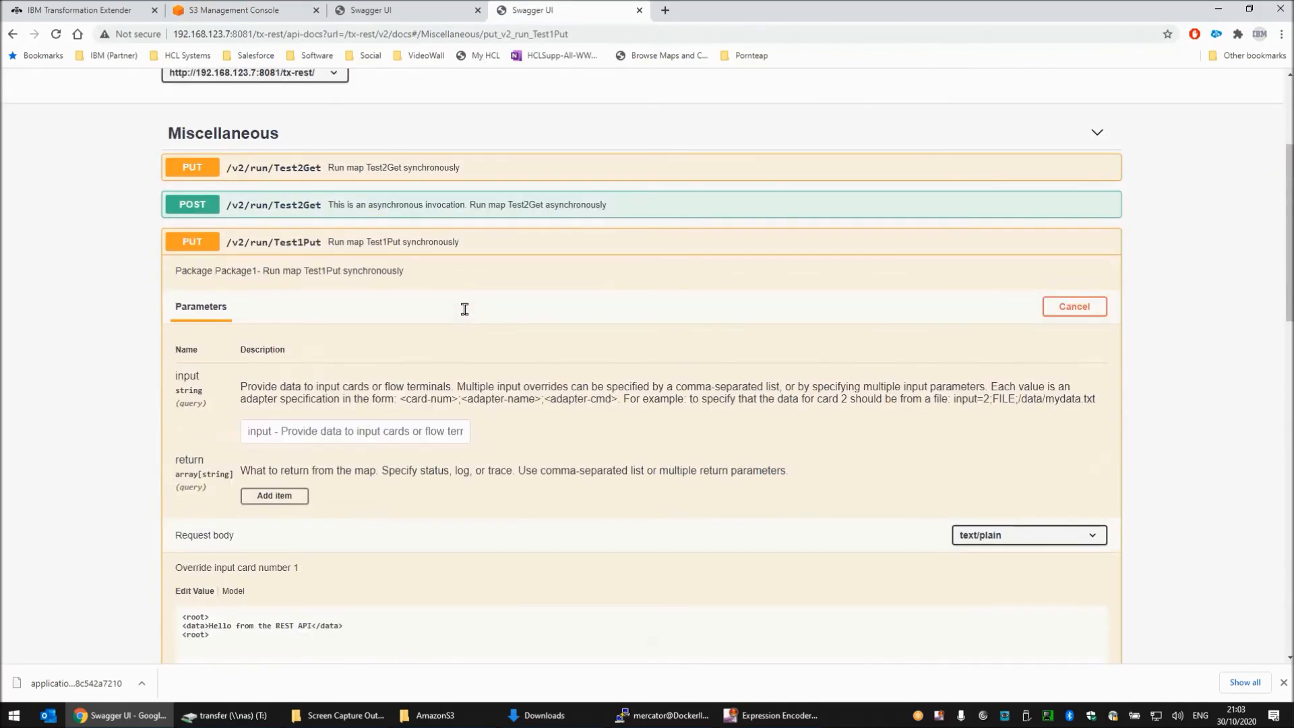
{"action": "left_click", "coordinate": [288, 247]}
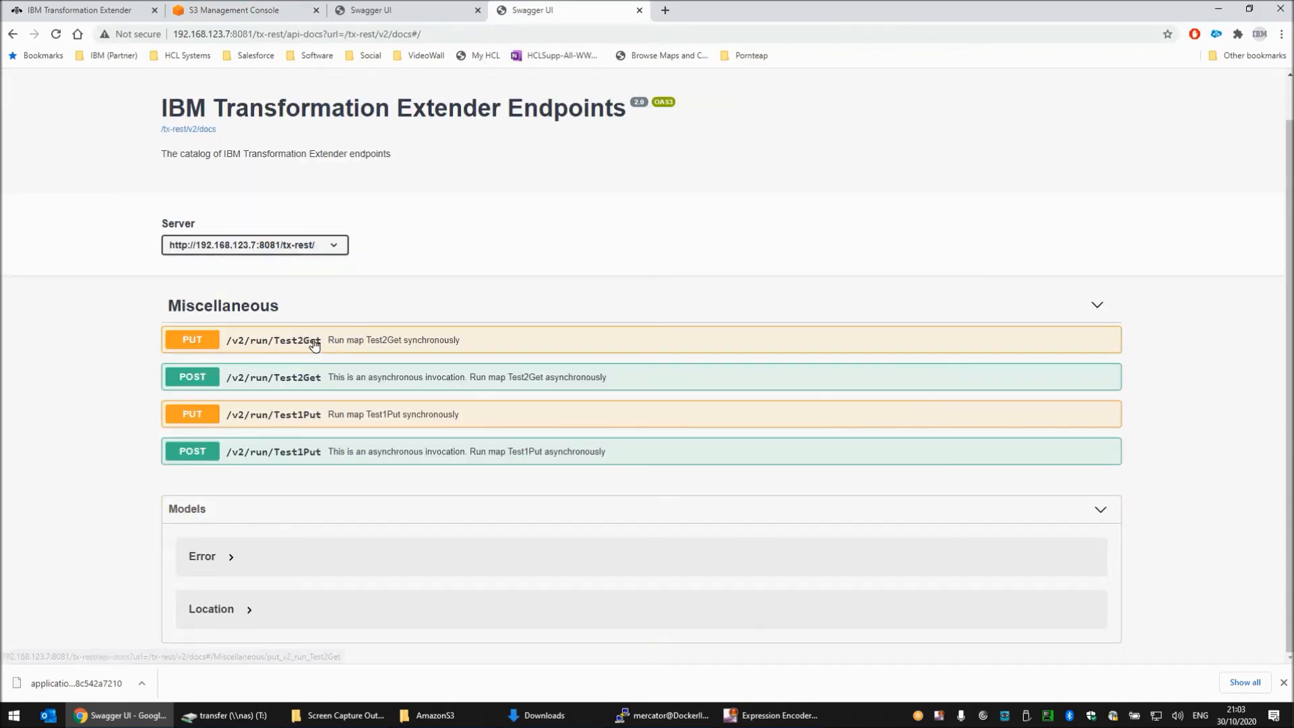
{"action": "left_click", "coordinate": [315, 343]}
{"action": "left_click", "coordinate": [1073, 404]}
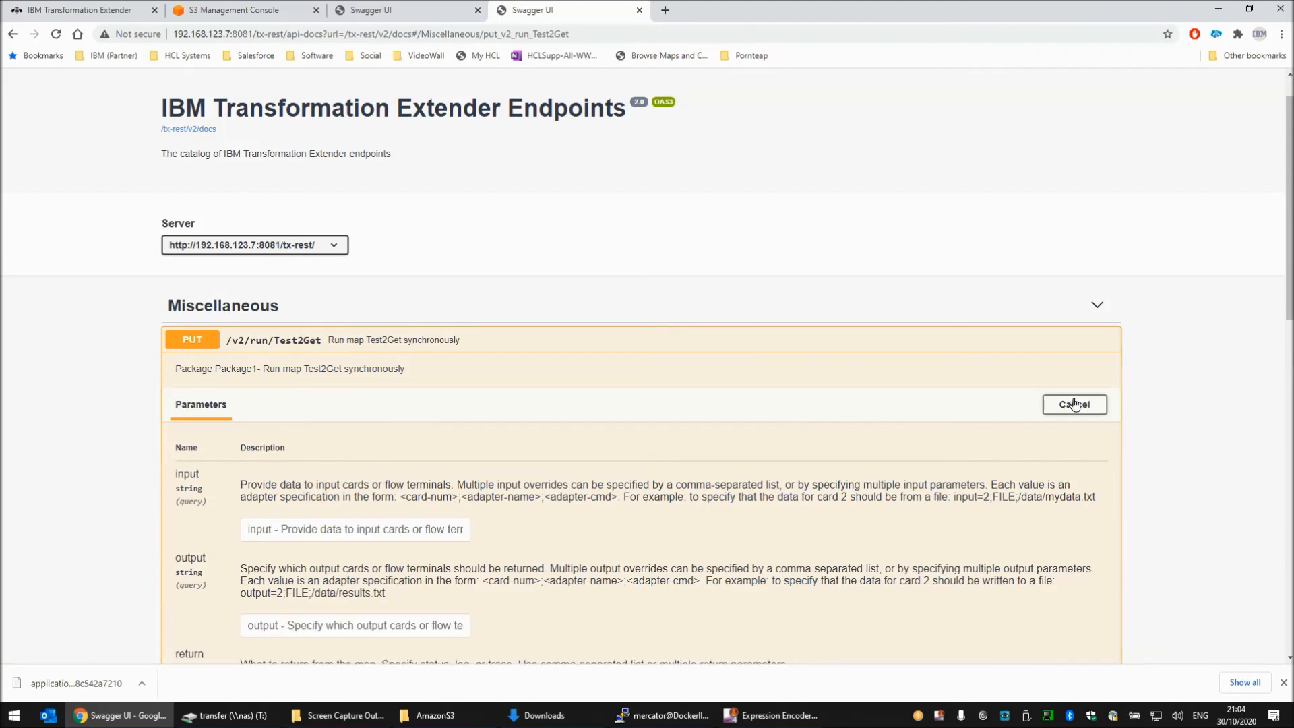
{"action": "scroll", "coordinate": [494, 414], "scroll_direction": "down", "scroll_amount": 4}
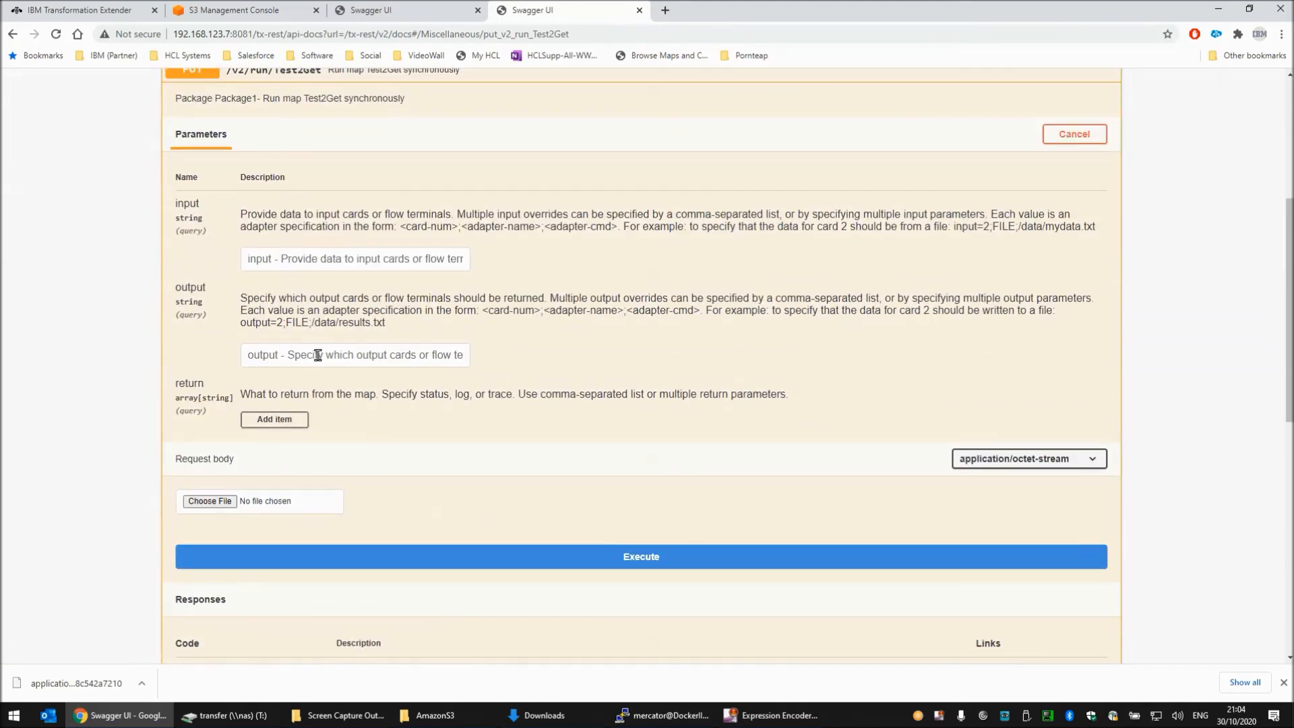
{"action": "scroll", "coordinate": [314, 350], "scroll_direction": "down", "scroll_amount": 3}
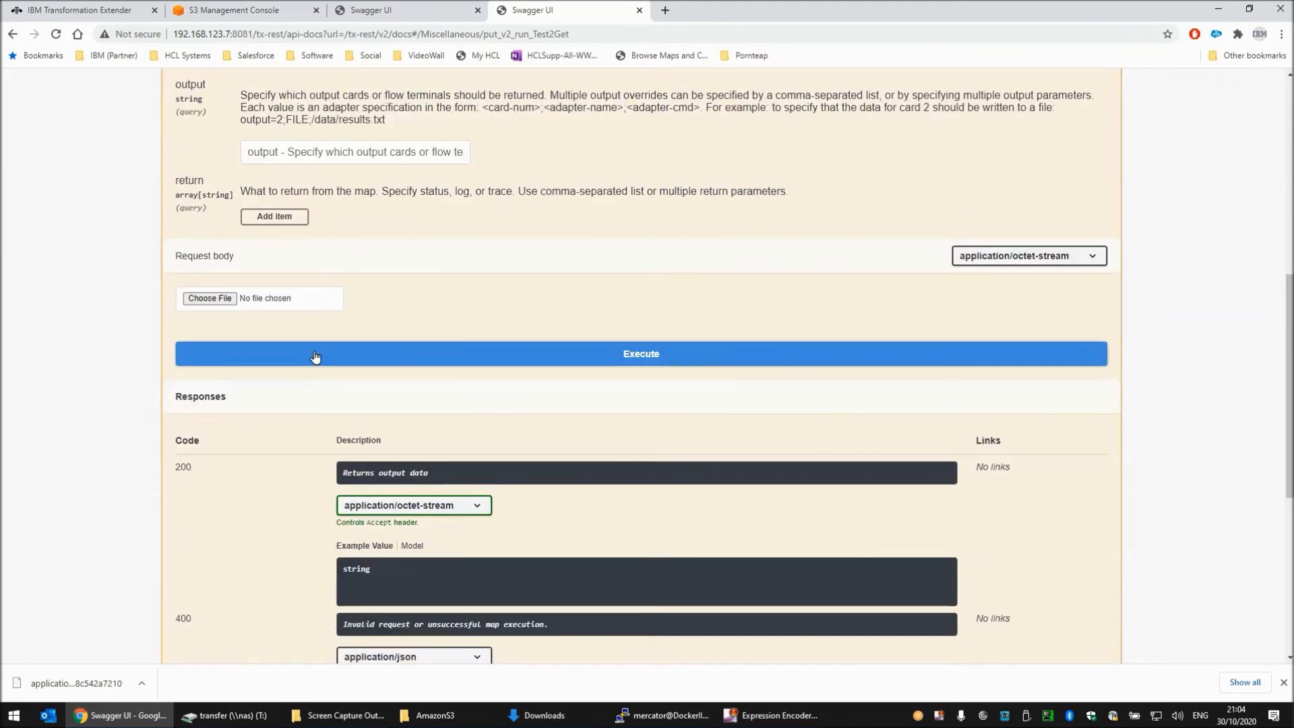
{"action": "left_click", "coordinate": [627, 355]}
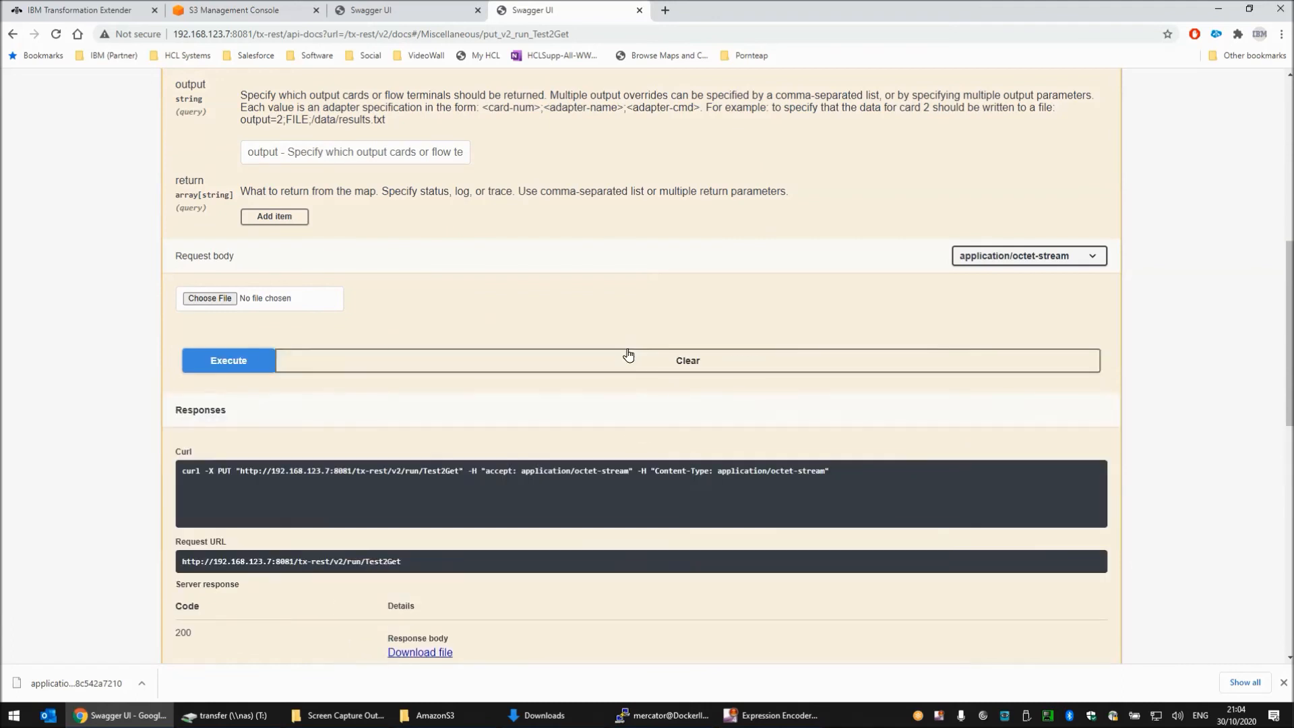
{"action": "scroll", "coordinate": [330, 458], "scroll_direction": "down", "scroll_amount": 4}
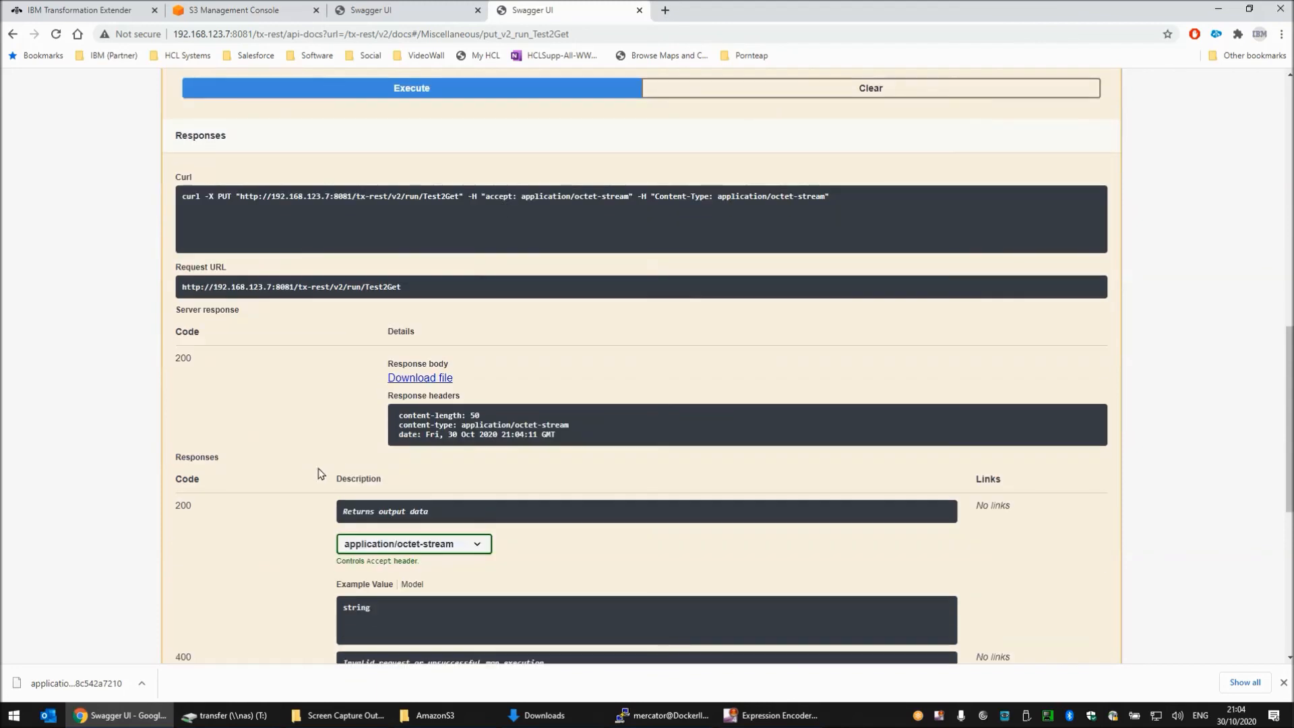
Copy the Test2Get curl command from the Swagger response and run it in a Windows Command Prompt
{"action": "triple_click", "coordinate": [440, 211]}
{"action": "key", "text": "super+c"}
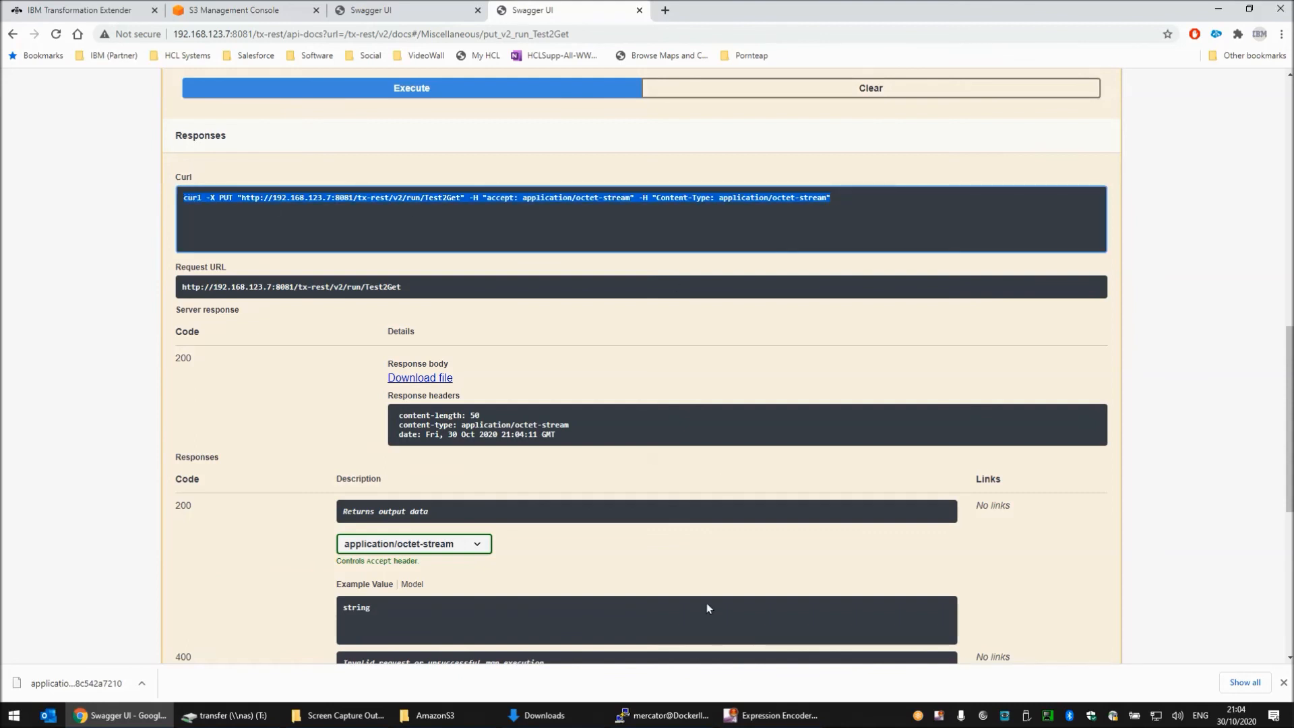
{"action": "key", "text": "super+r"}
{"action": "type", "text": "cmd"}
{"action": "key", "text": "Return"}
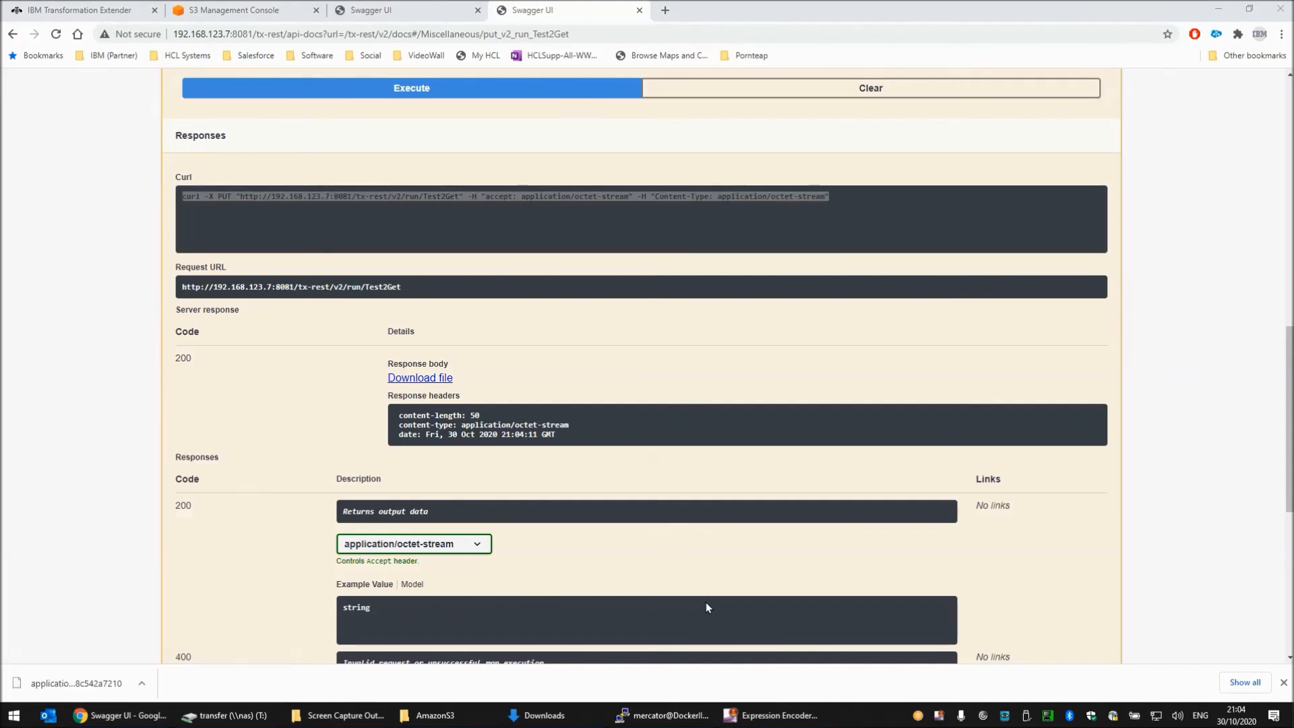
{"action": "left_click_drag", "start_coordinate": [442, 71], "coordinate": [832, 139]}
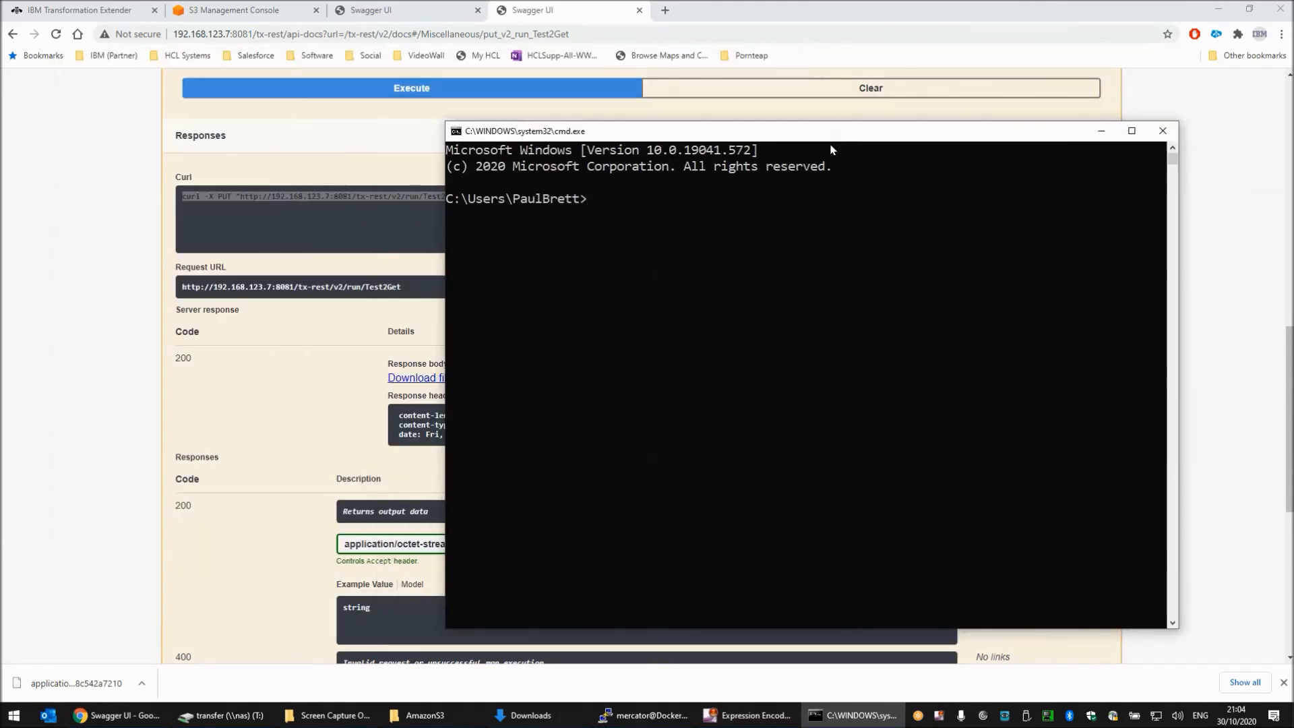
{"action": "right_click", "coordinate": [702, 309]}
{"action": "key", "text": "Return"}
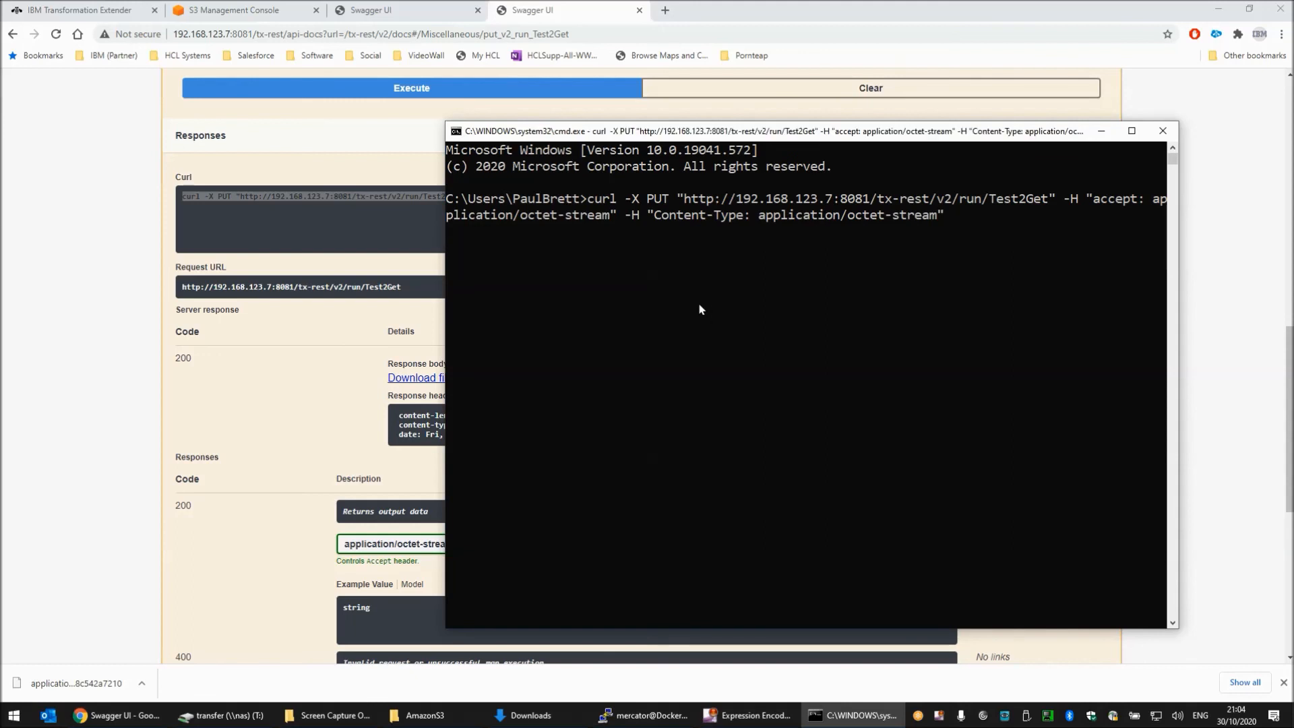
Examine the curl output and the Test2Get map name in the command, and close the Command Prompt to return to Swagger
{"action": "left_click_drag", "start_coordinate": [448, 230], "coordinate": [666, 264]}
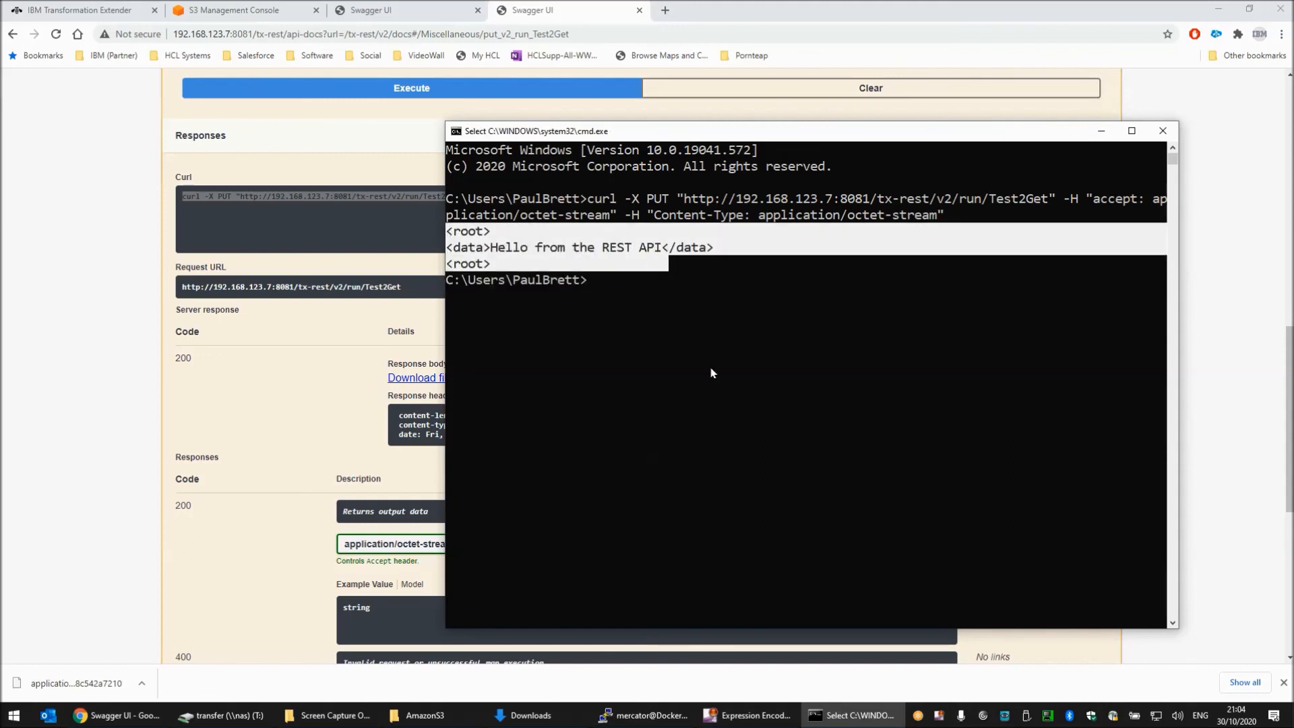
{"action": "left_click_drag", "start_coordinate": [990, 200], "coordinate": [1043, 204]}
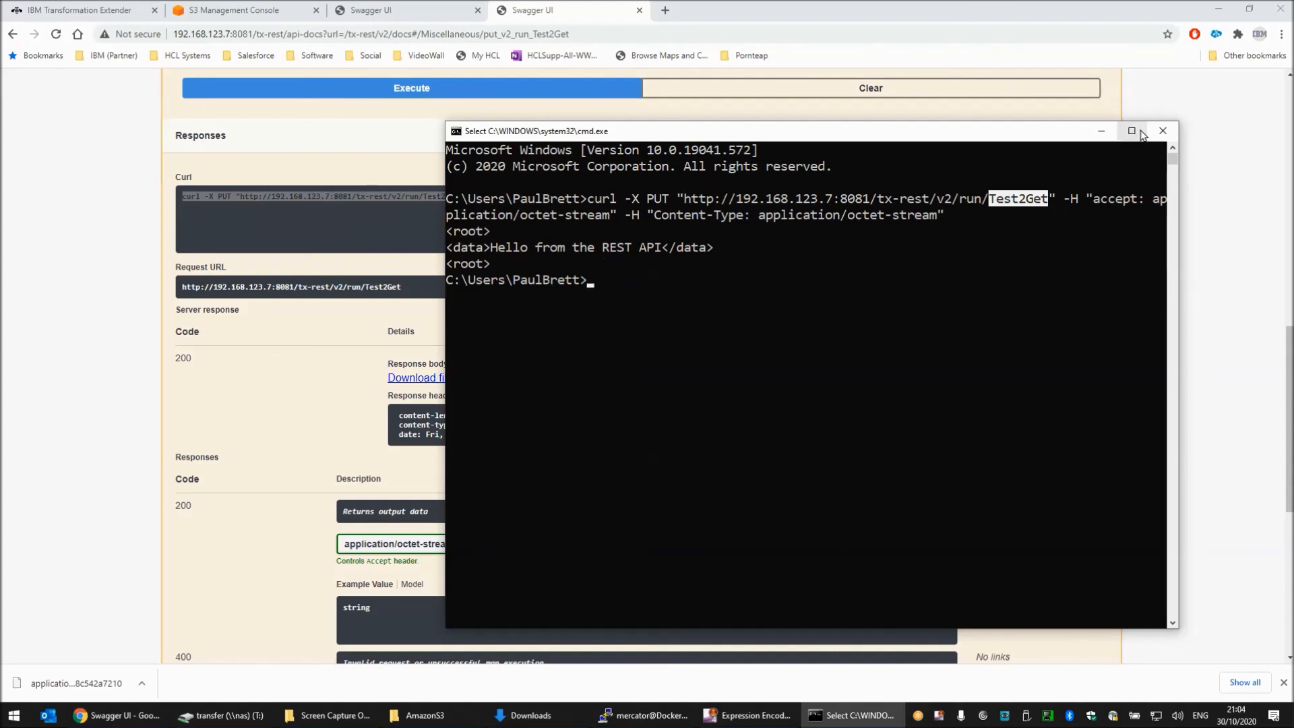
{"action": "left_click", "coordinate": [1162, 131]}
{"action": "scroll", "coordinate": [554, 394], "scroll_direction": "up", "scroll_amount": 10}
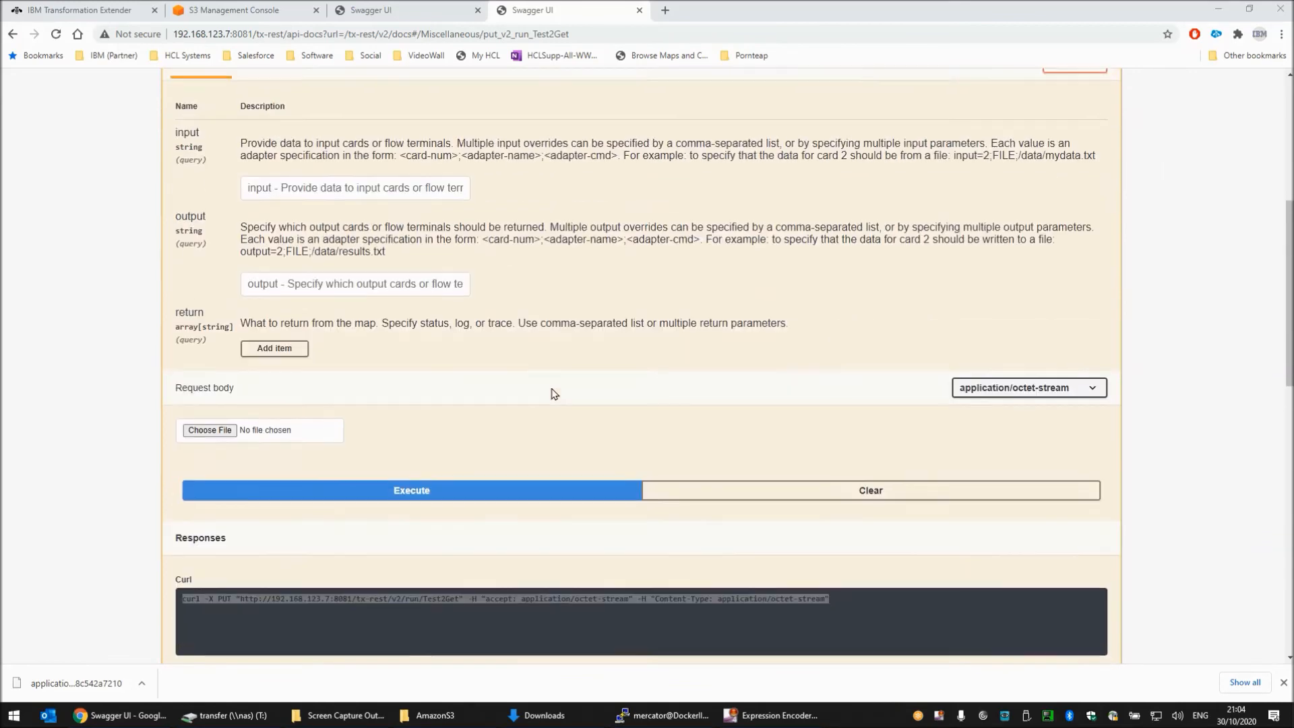